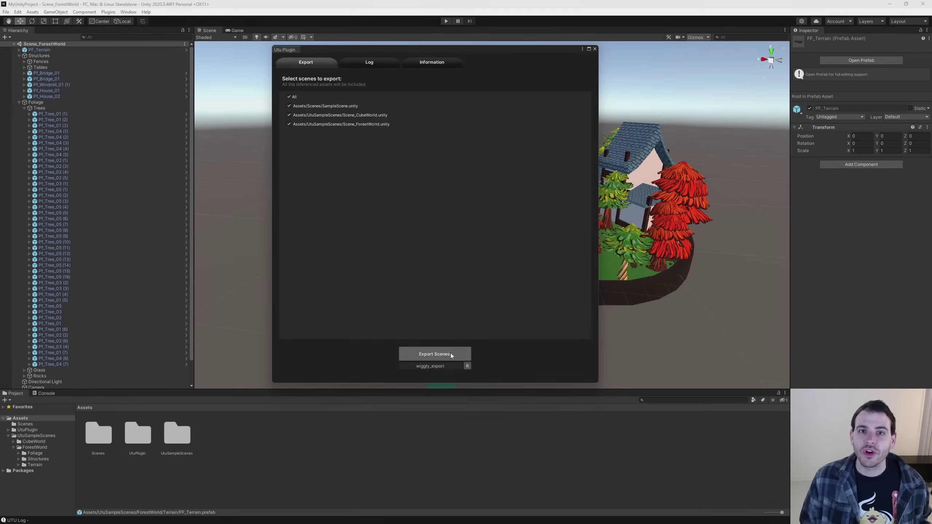
Step: Export the three checked scenes as wiggly_export and scroll through the export log
left_click(460, 355)
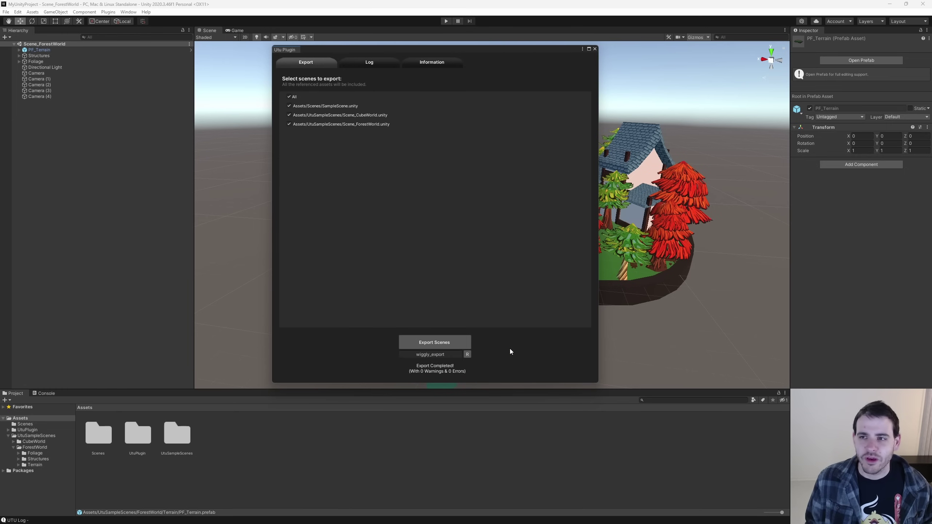
left_click(369, 63)
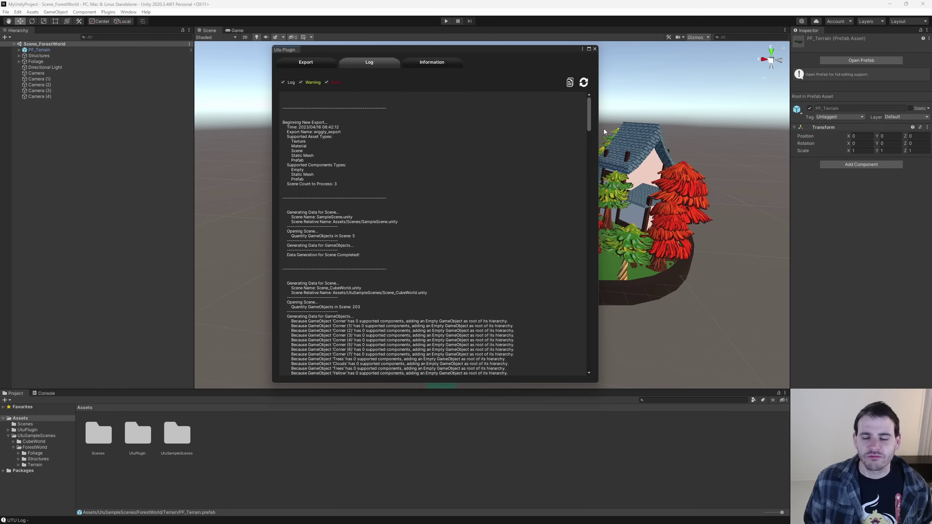
left_click_drag(586, 105, 585, 346)
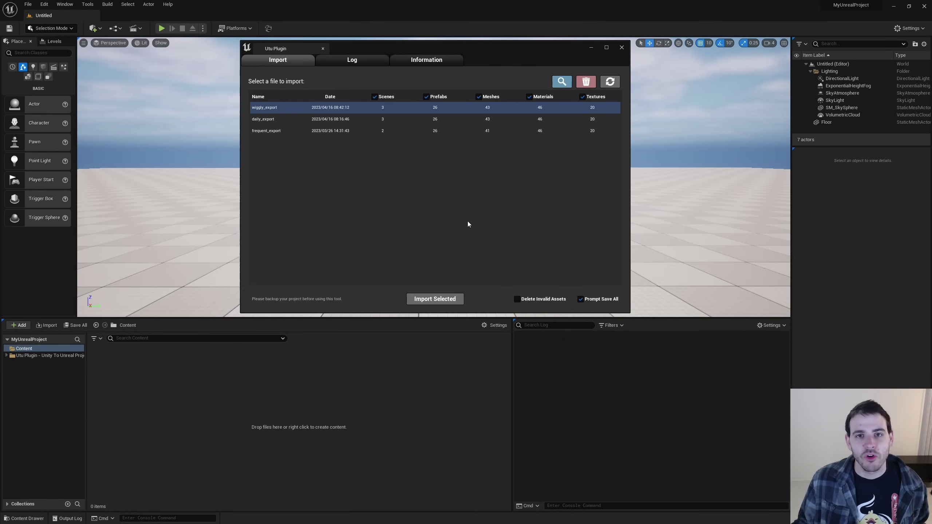
Step: Import the selected wiggly_export conversion into the Unreal project
left_click(440, 297)
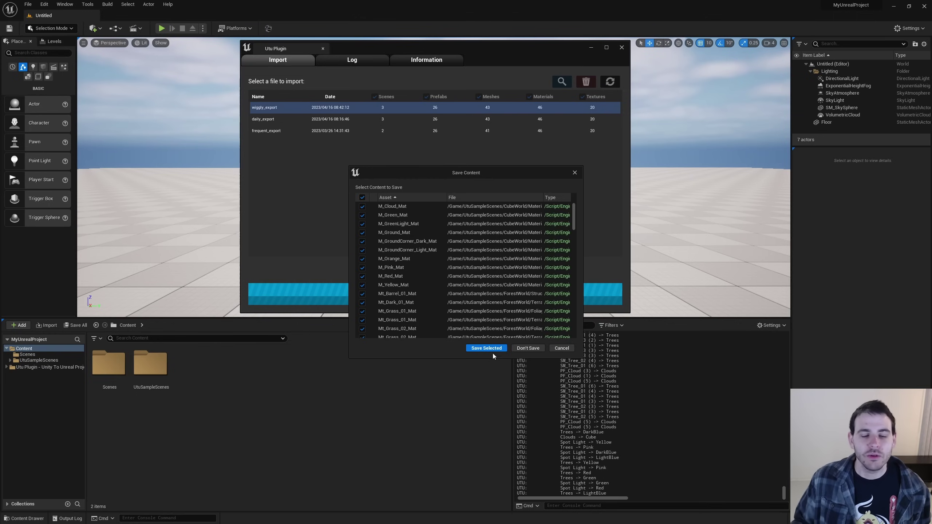
Step: Save the selected imported assets and scroll the import log's texture and material entries
left_click(492, 351)
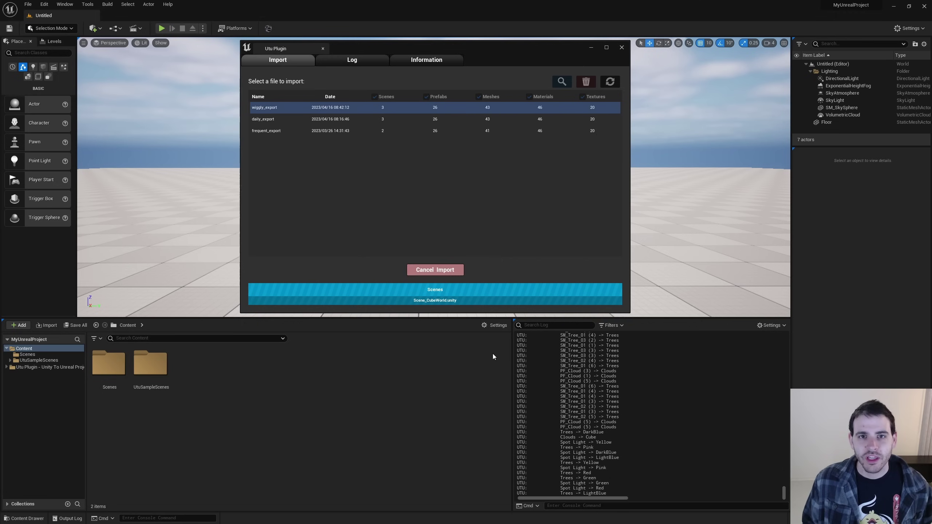
left_click(348, 61)
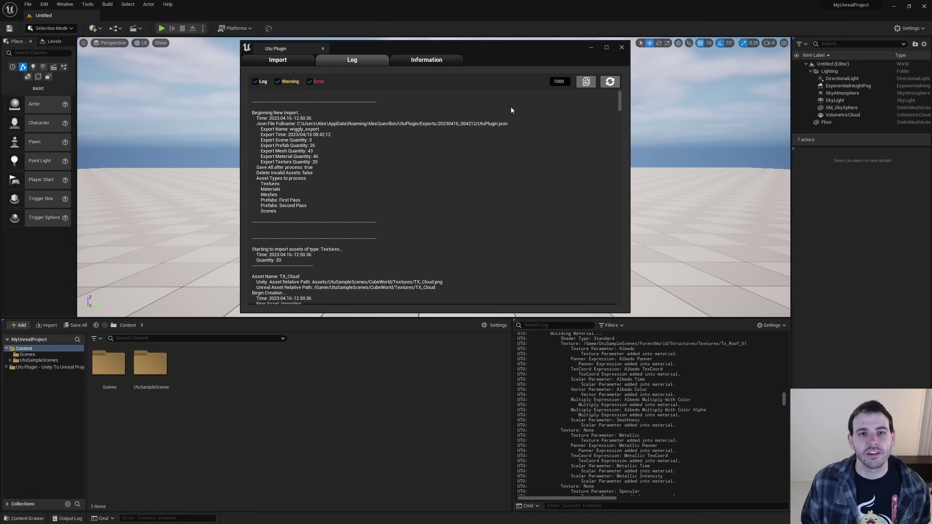
left_click_drag(619, 99, 625, 256)
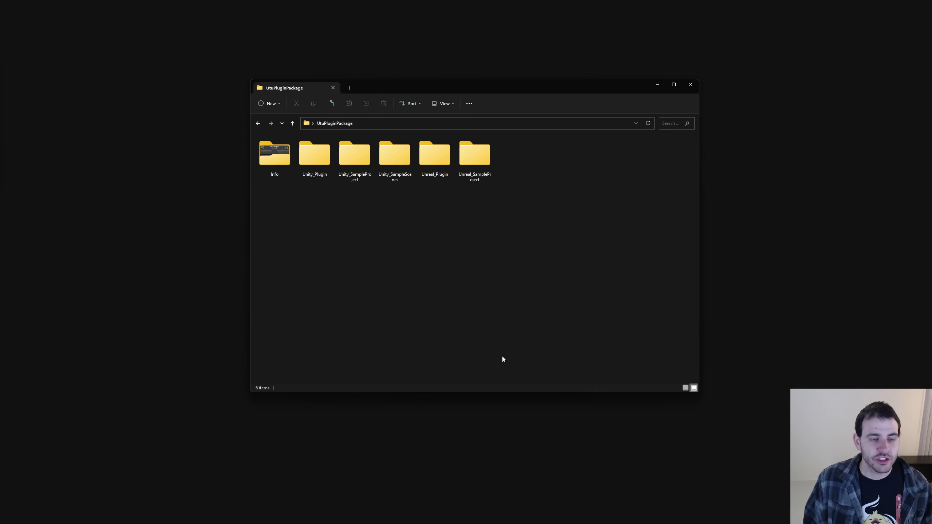
left_click_drag(561, 250, 278, 147)
left_click_drag(289, 212, 322, 207)
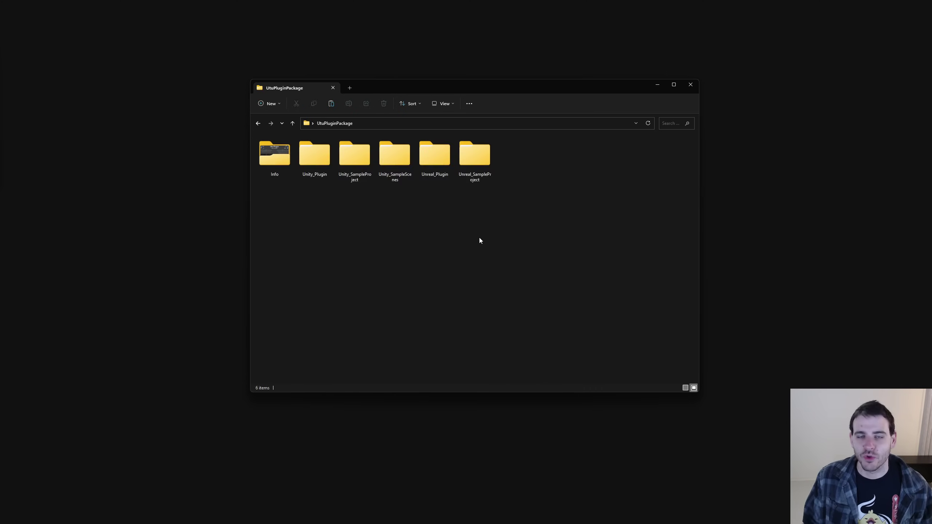
left_click(264, 152)
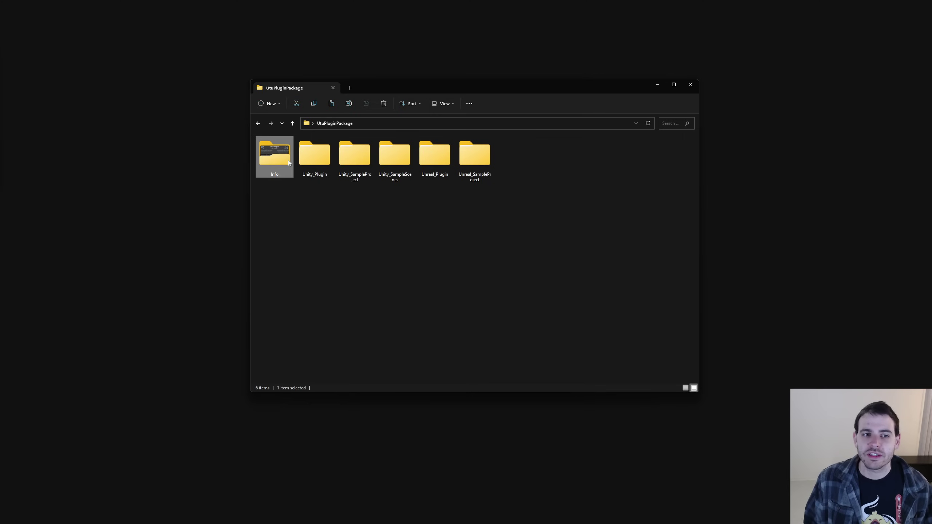
double_click(289, 162)
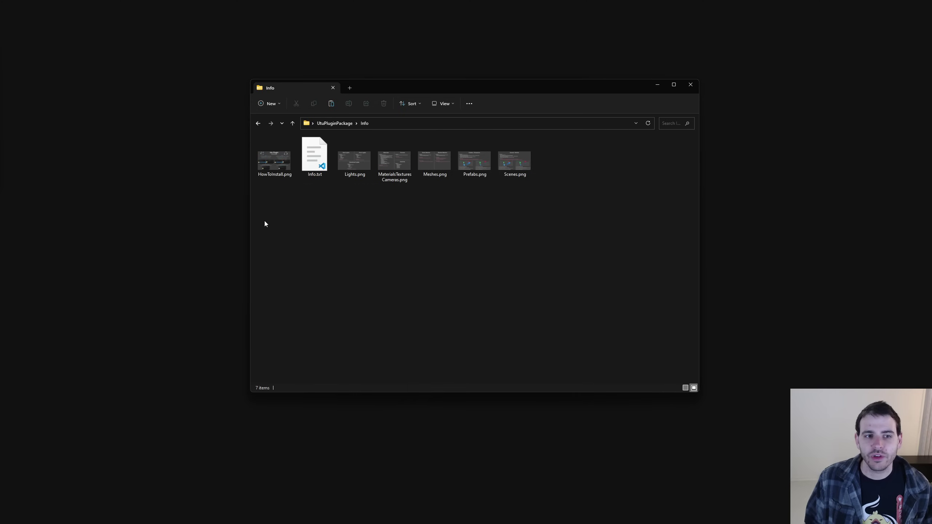
left_click_drag(259, 210, 569, 162)
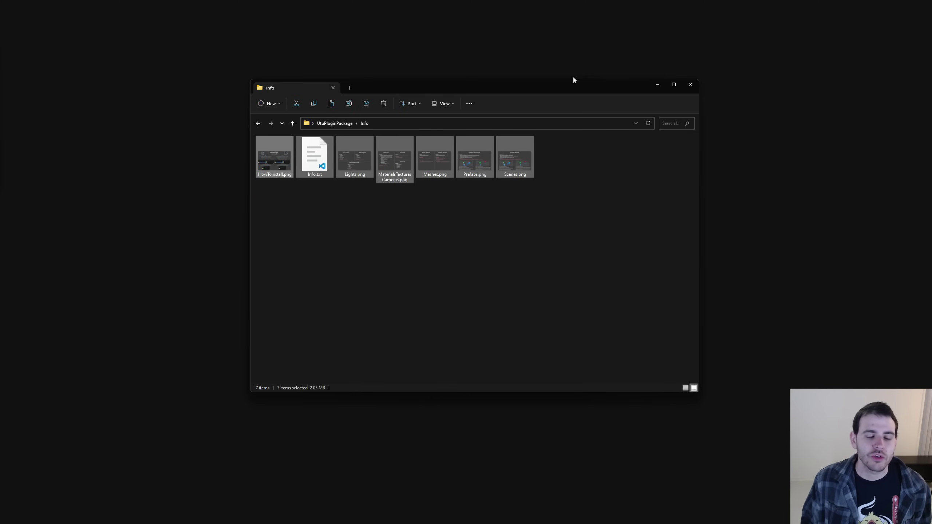
left_click_drag(572, 211, 307, 165)
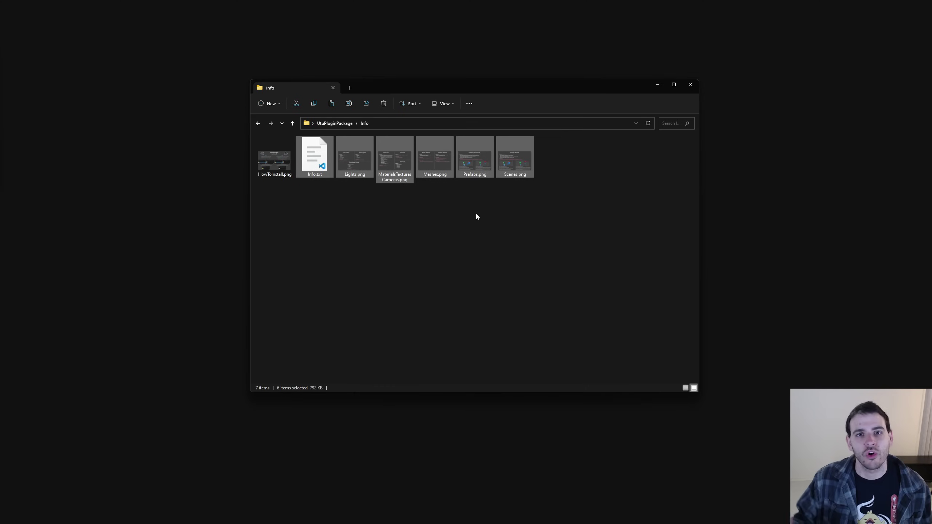
left_click(469, 209)
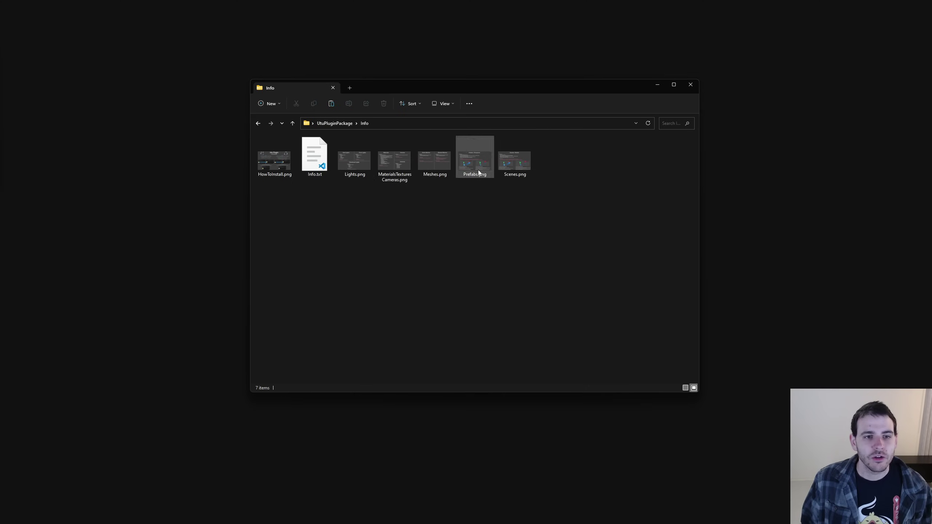
key("alt+Up")
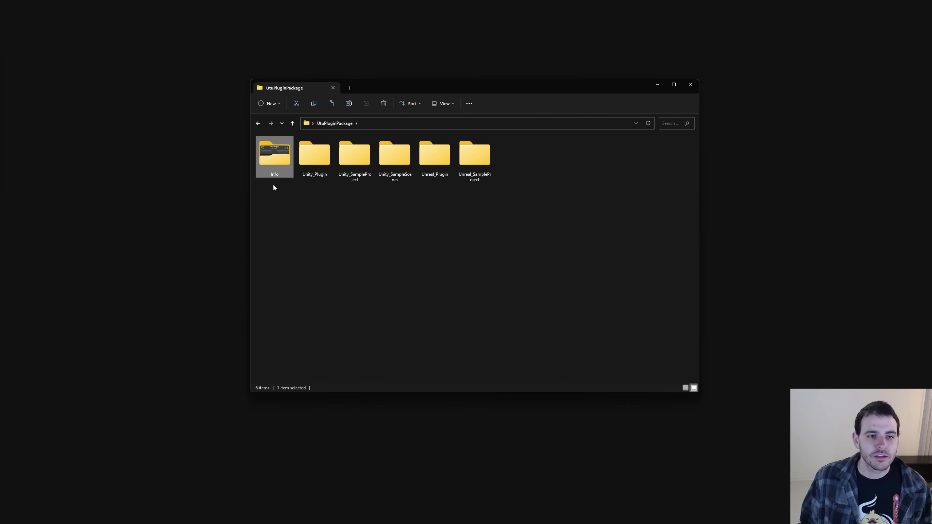
left_click(315, 161)
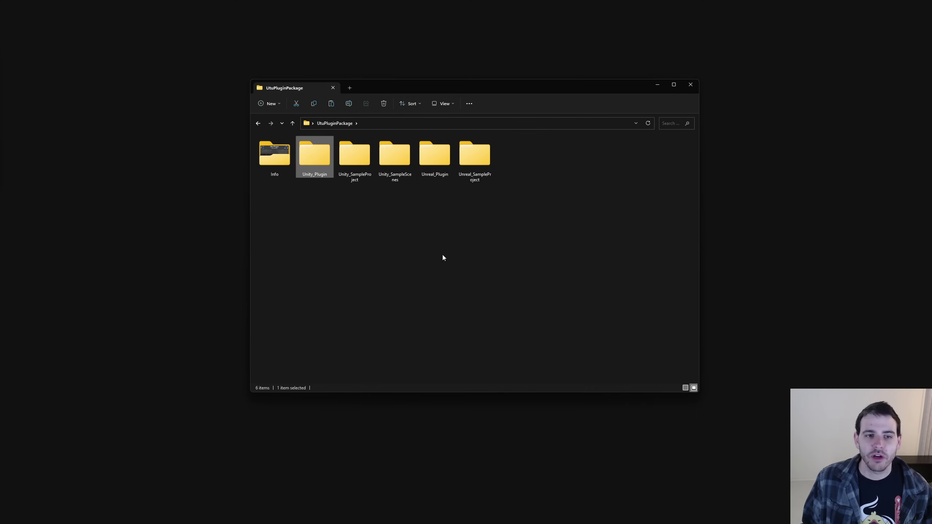
left_click(434, 156)
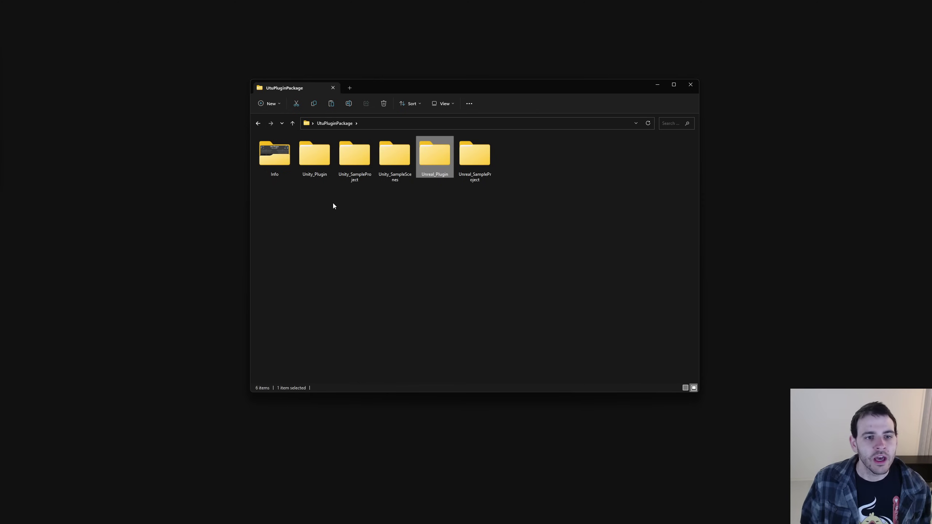
double_click(314, 165)
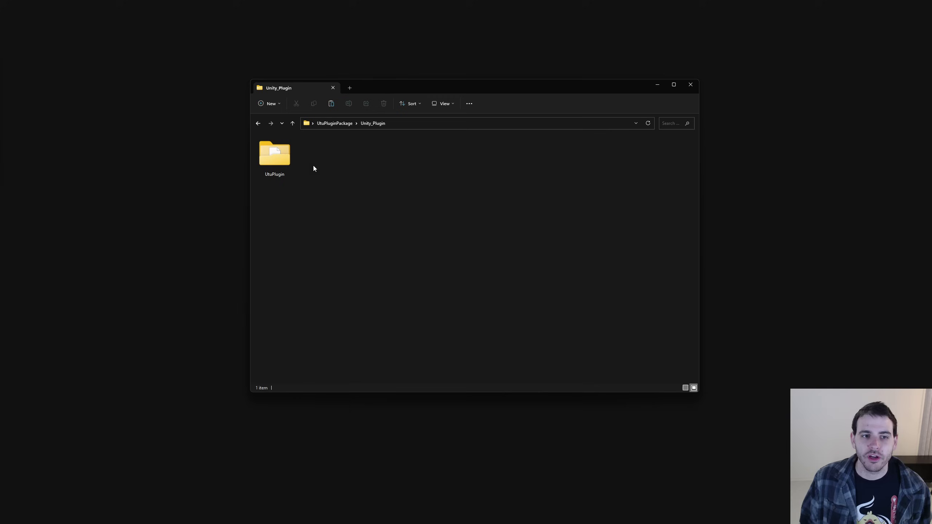
double_click(279, 165)
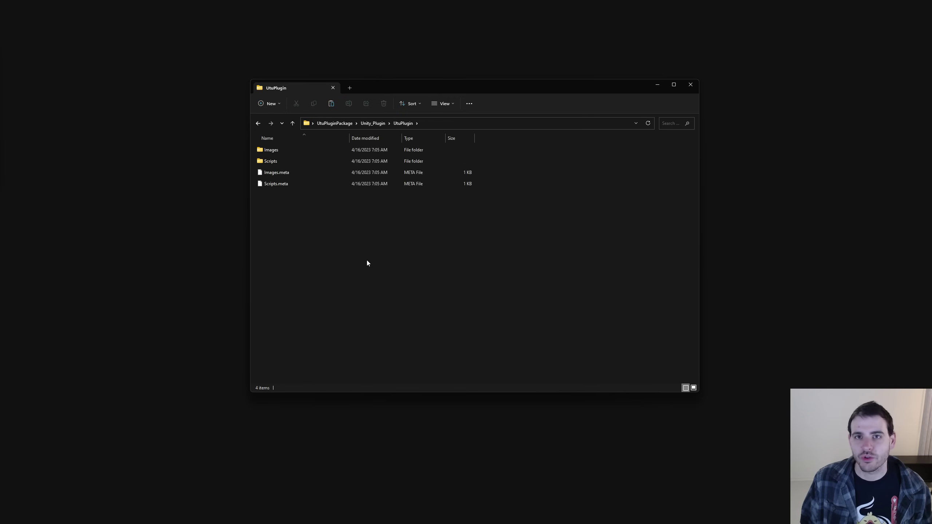
key("alt+Left")
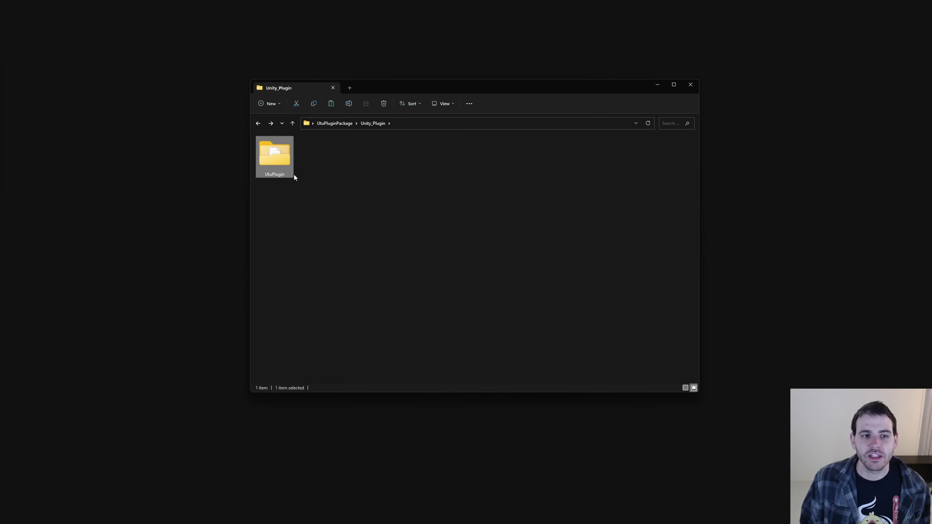
key("alt+Left")
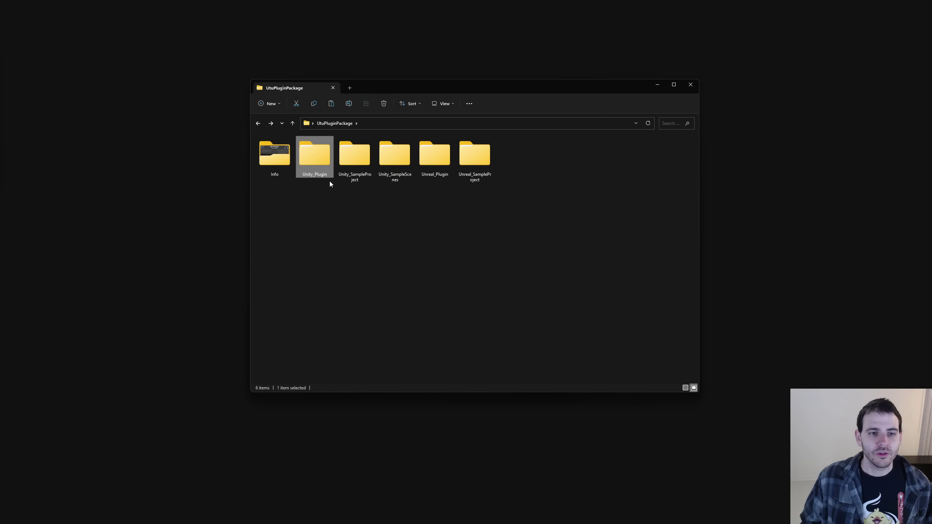
left_click(435, 158)
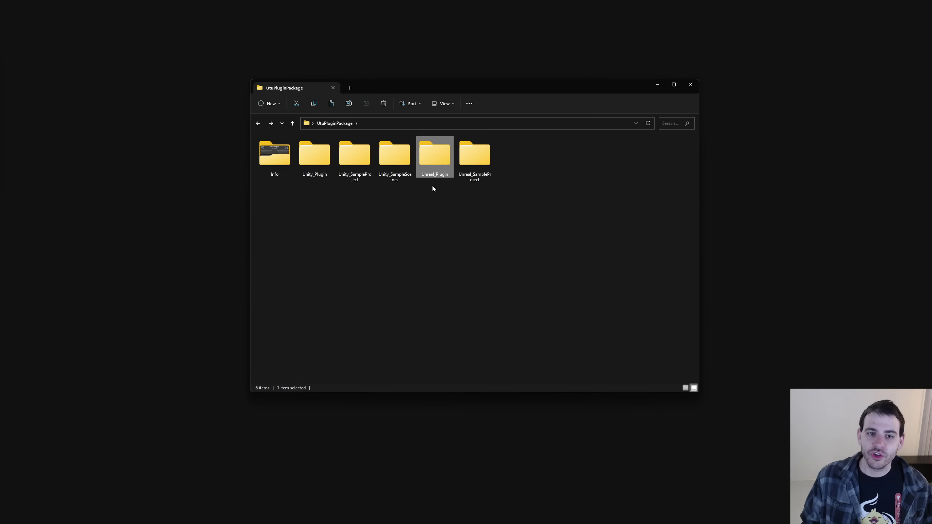
double_click(440, 156)
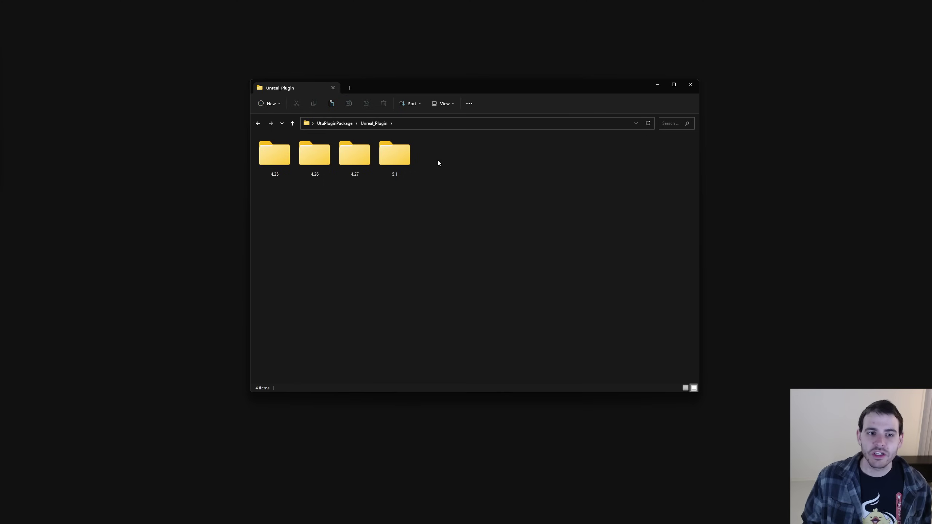
left_click_drag(307, 194, 434, 158)
left_click(280, 167)
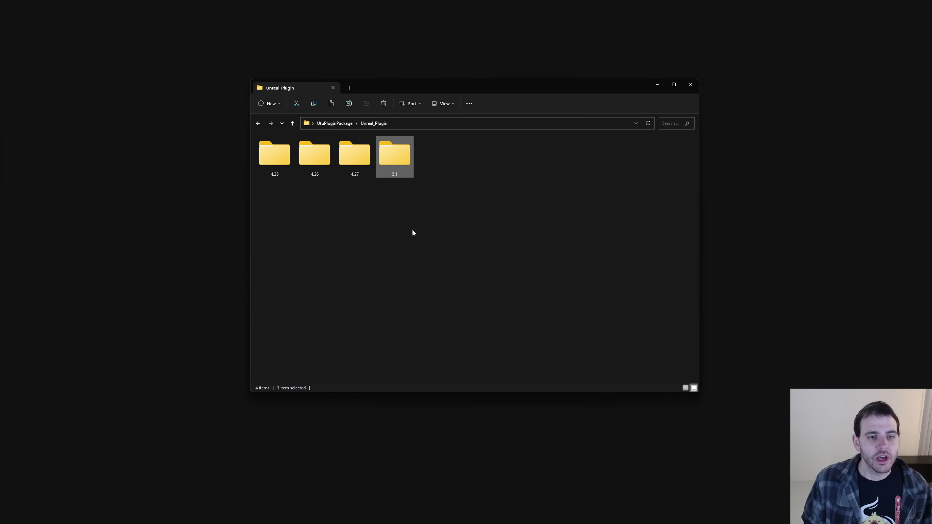
left_click(399, 193)
left_click(399, 172)
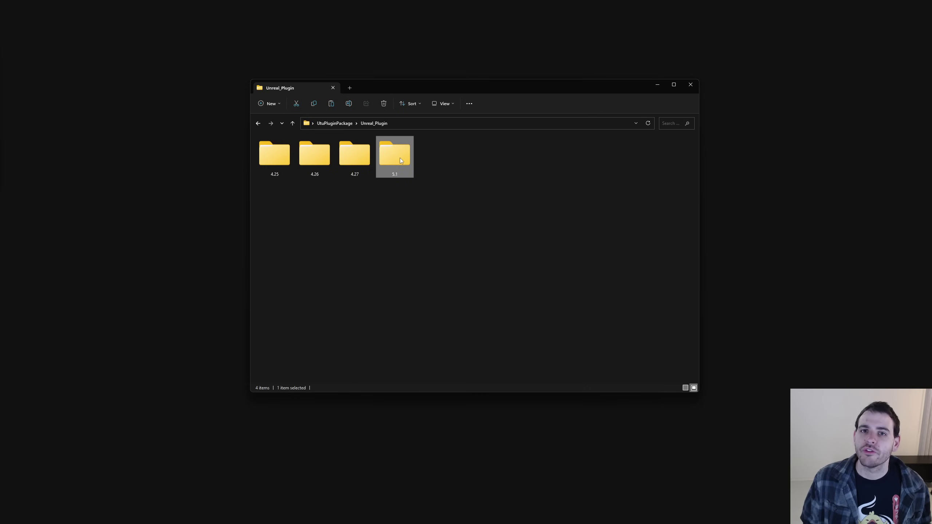
double_click(400, 160)
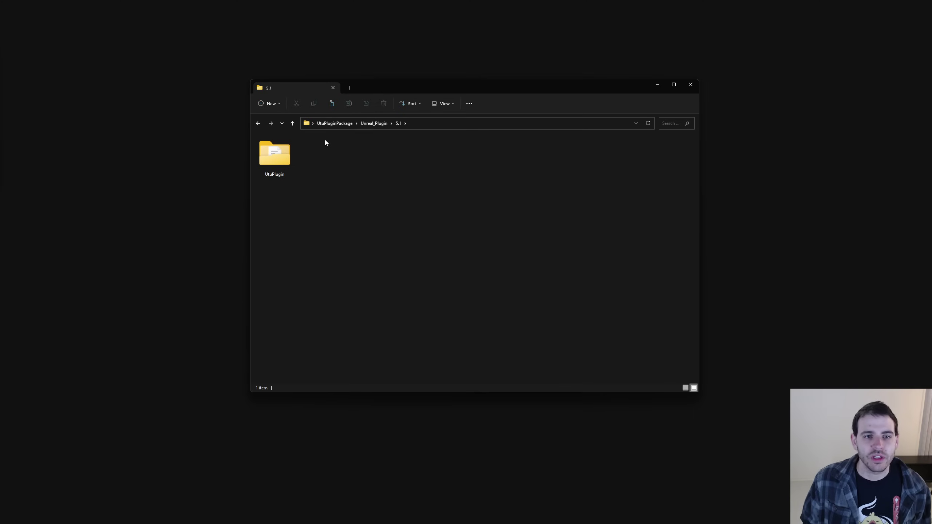
double_click(274, 157)
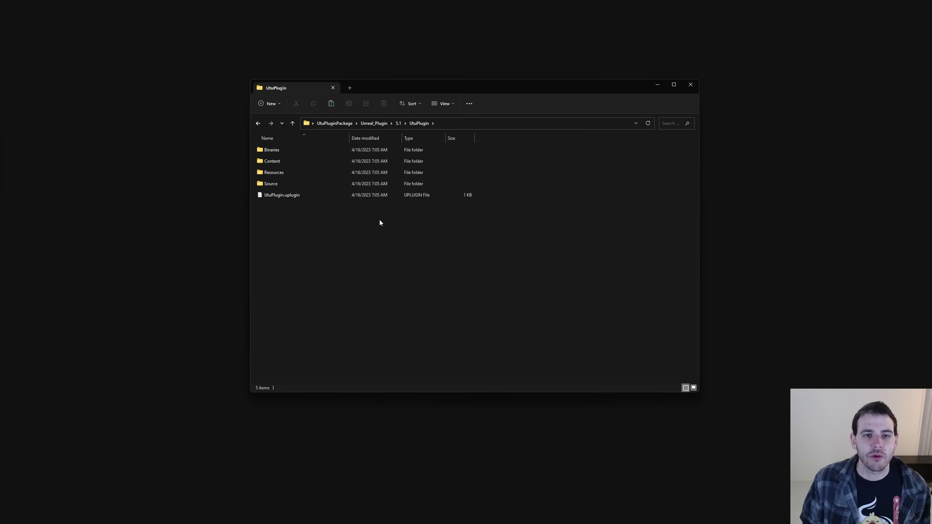
left_click(335, 126)
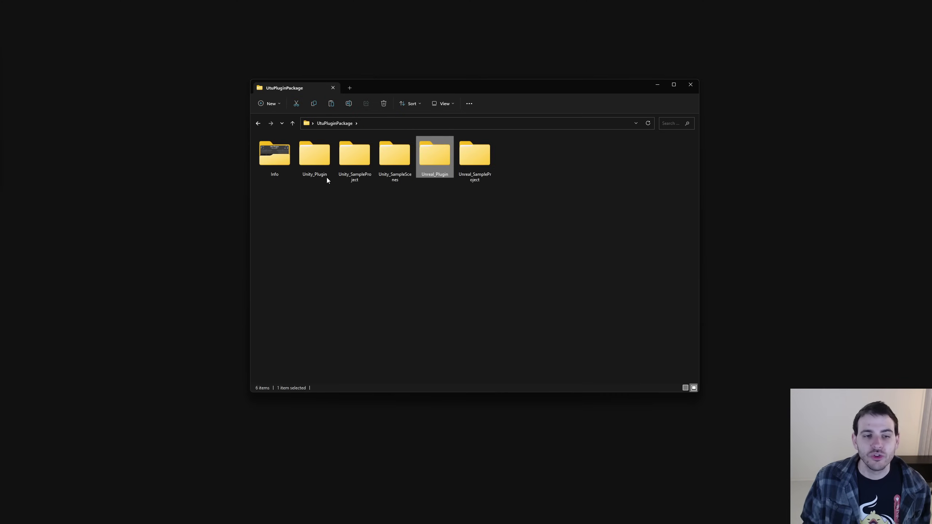
Step: Browse Unity_SampleProject's UnityProject folder, pointing out UtuPlugin and UtuSampleScenes
left_click(317, 159, "ctrl")
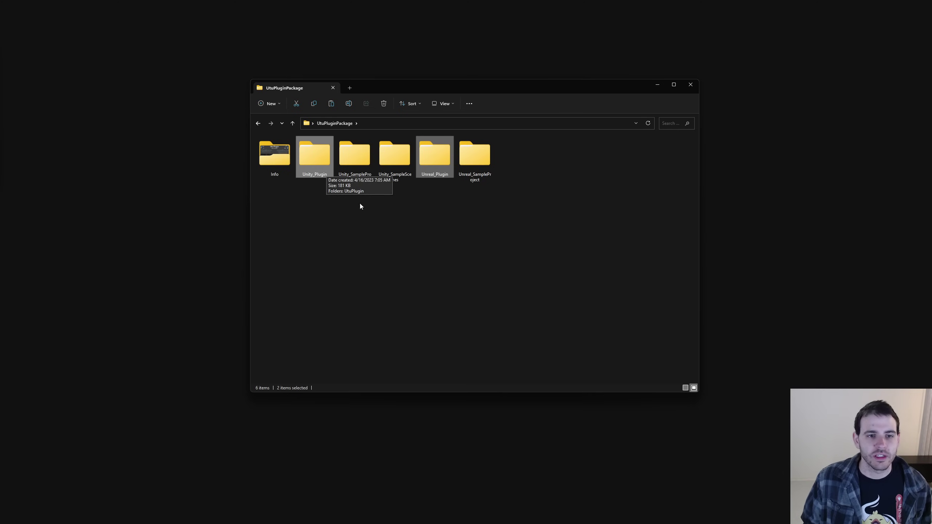
left_click(352, 149)
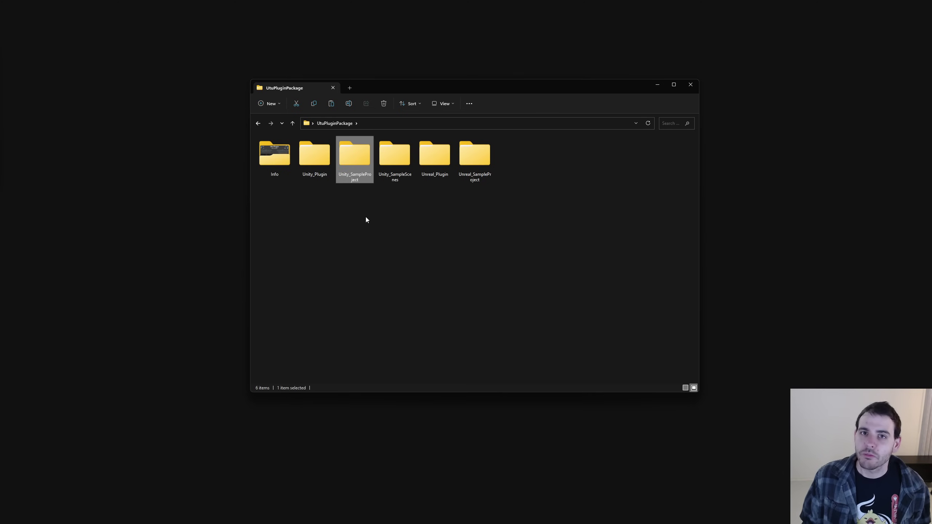
double_click(351, 168)
double_click(274, 156)
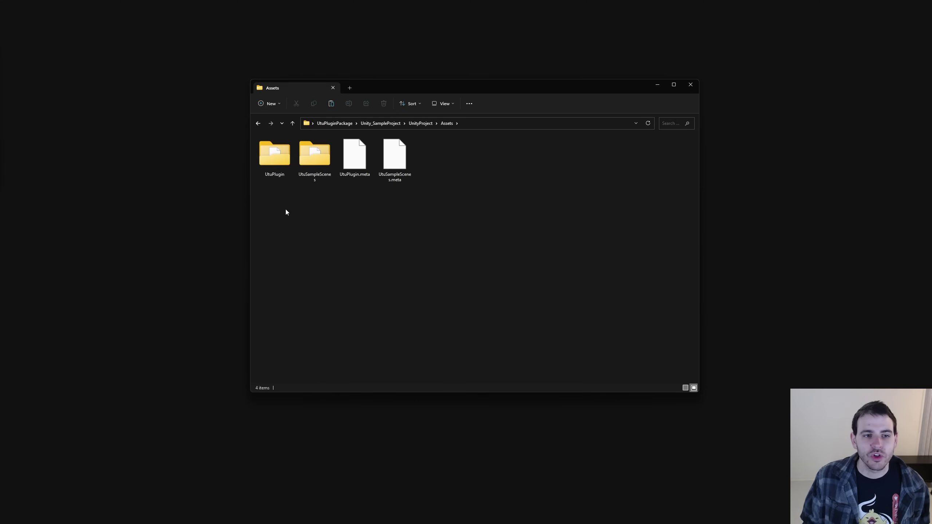
key("space")
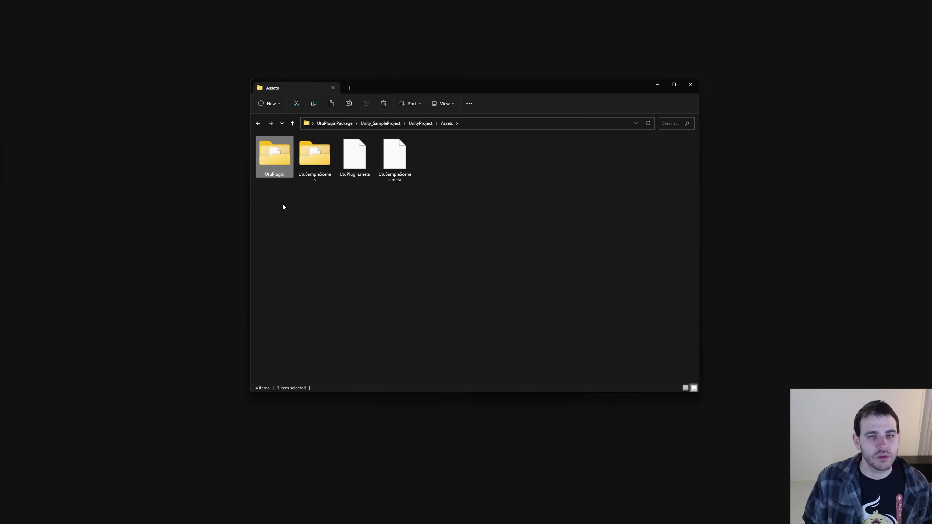
left_click(315, 162)
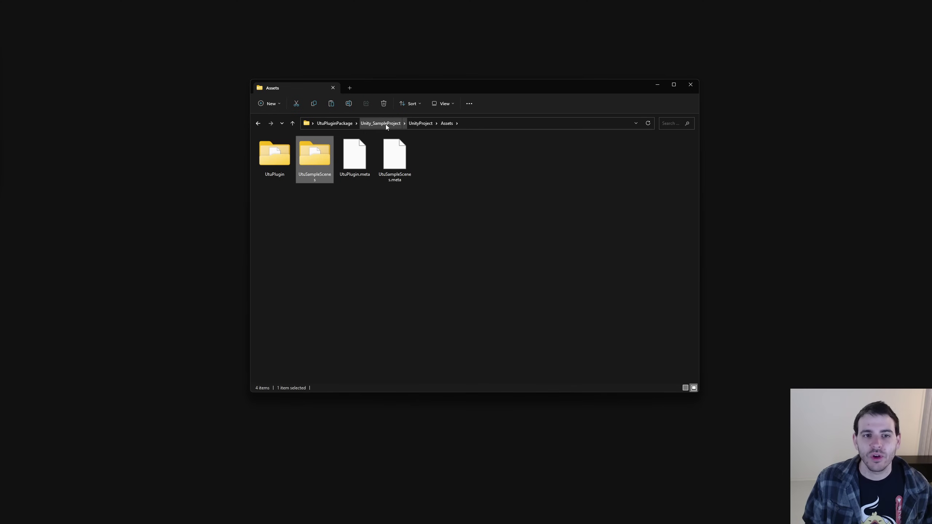
Step: Open Unreal_SampleProject > UnrealProject > Plugins to show UtuPlugin, then return to UtuPluginPackage
left_click(335, 123)
left_click(479, 156)
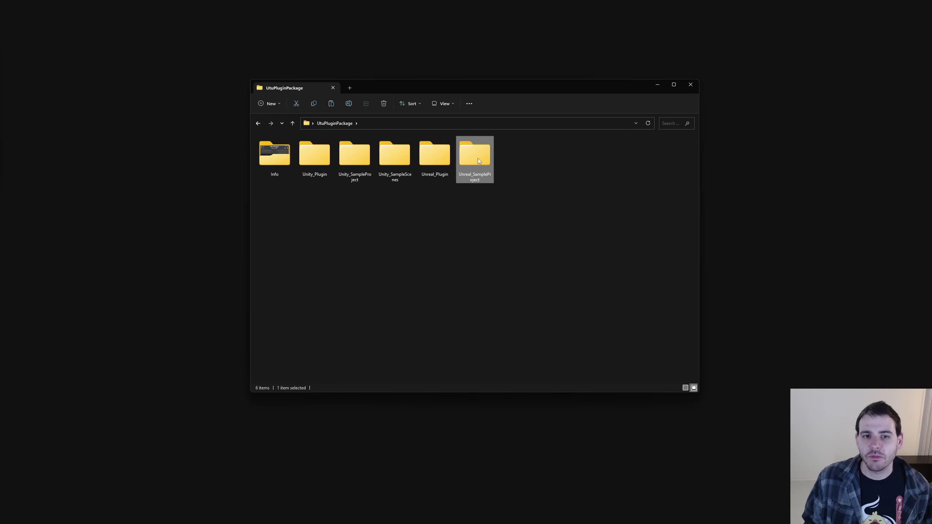
double_click(479, 162)
double_click(275, 157)
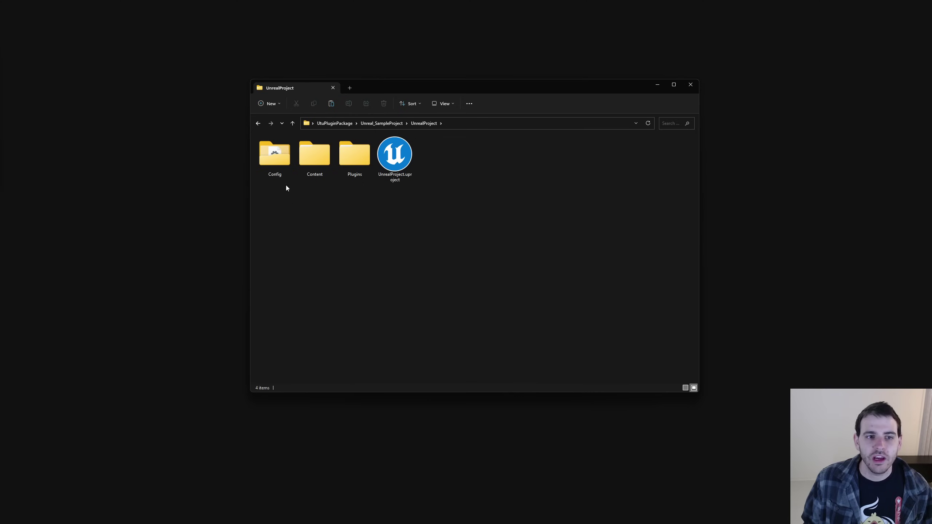
double_click(351, 175)
left_click(284, 166)
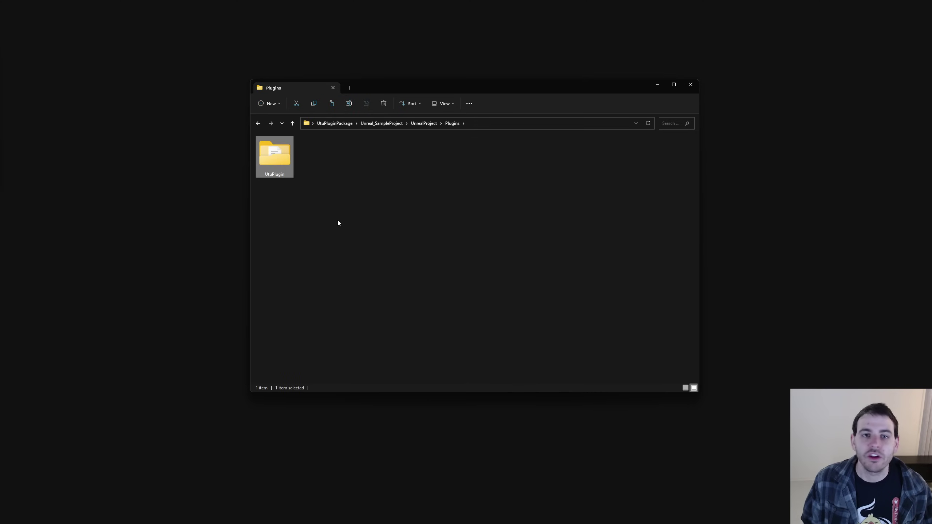
left_click(339, 127)
left_click(396, 161)
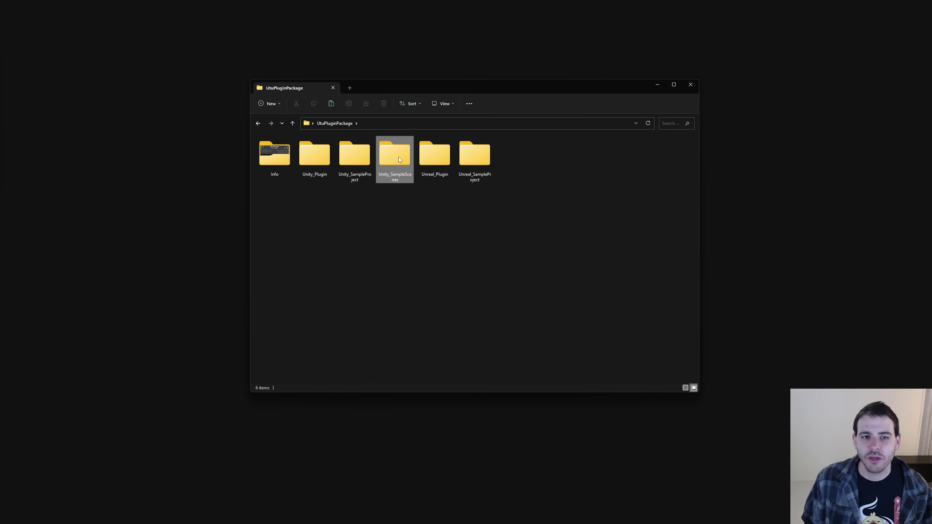
double_click(395, 176)
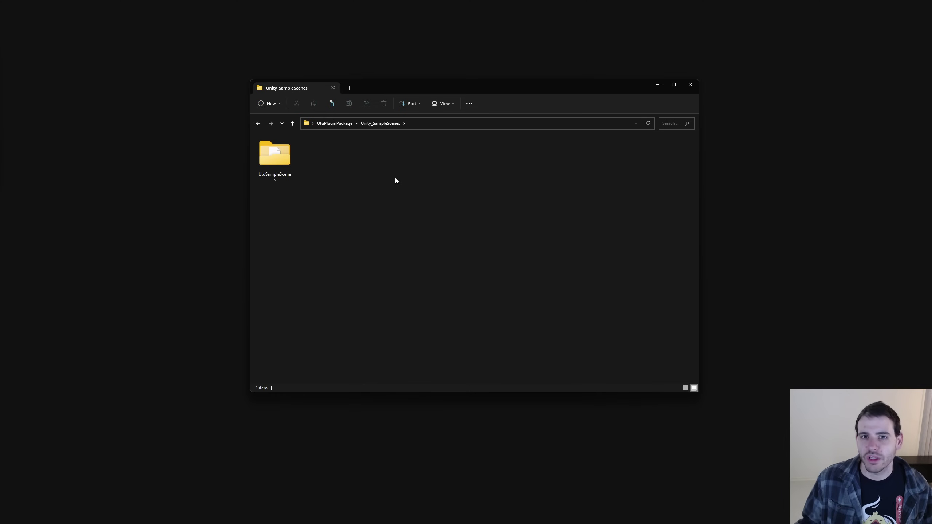
double_click(281, 149)
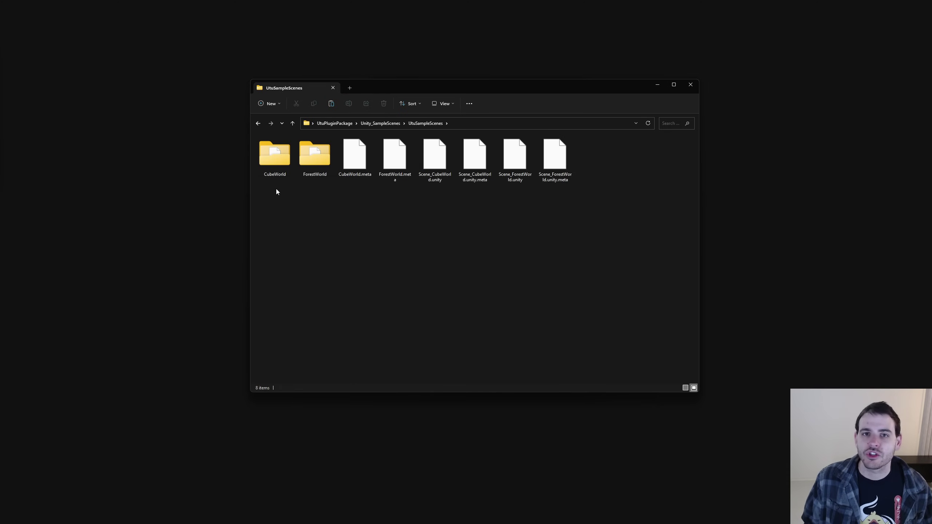
left_click_drag(277, 191, 330, 156)
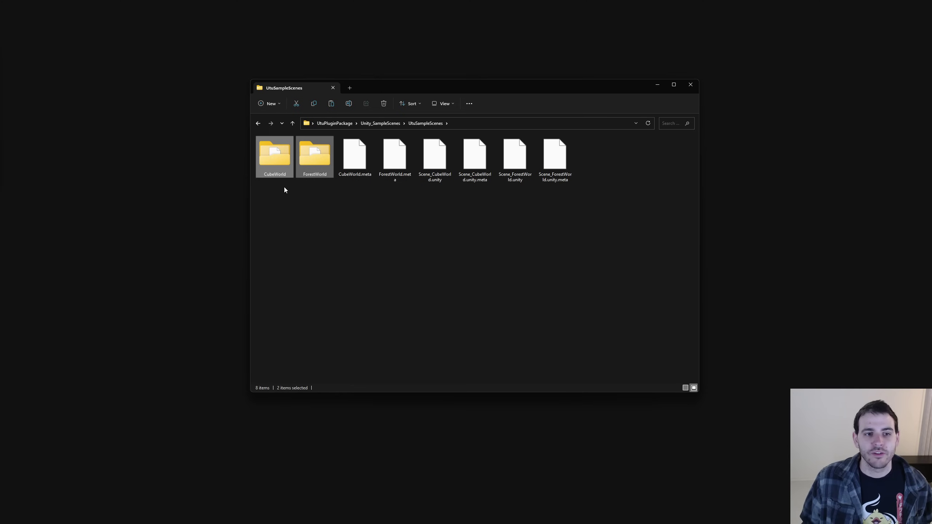
left_click(278, 165)
left_click(316, 172)
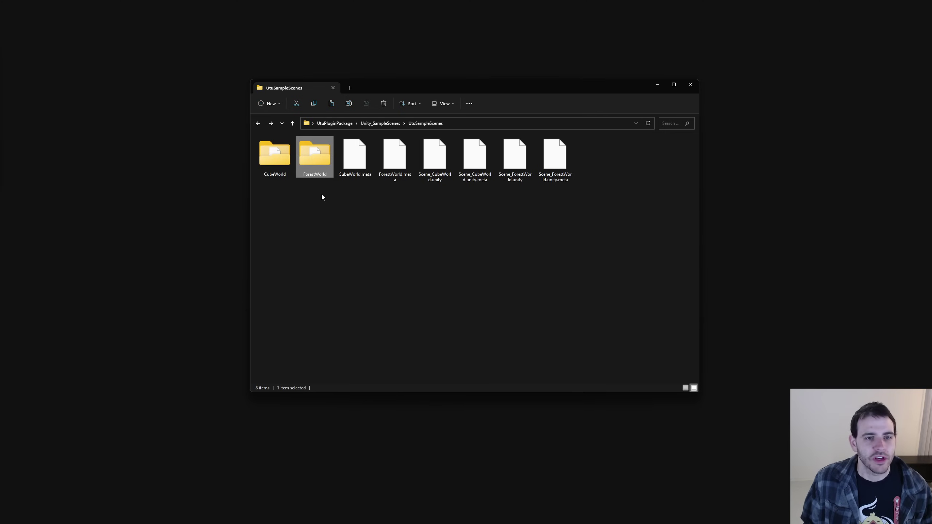
left_click(334, 123)
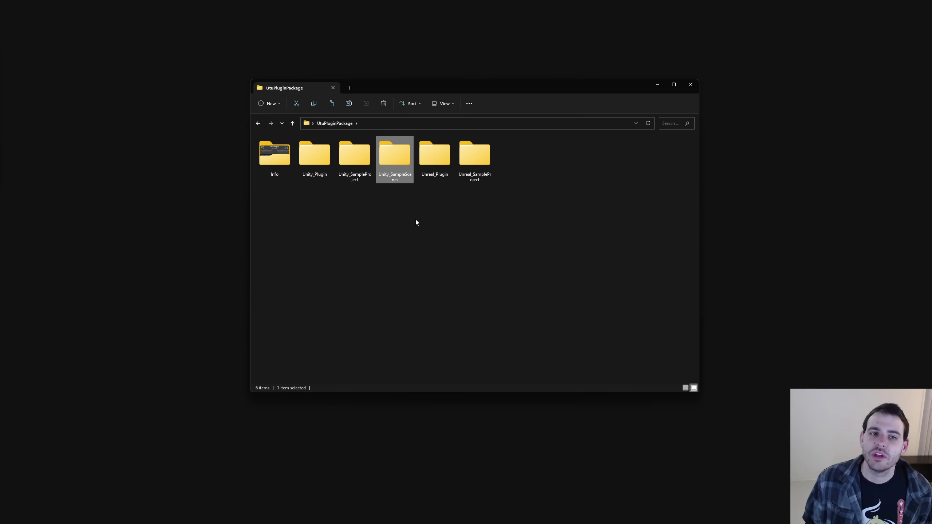
left_click_drag(570, 214, 273, 145)
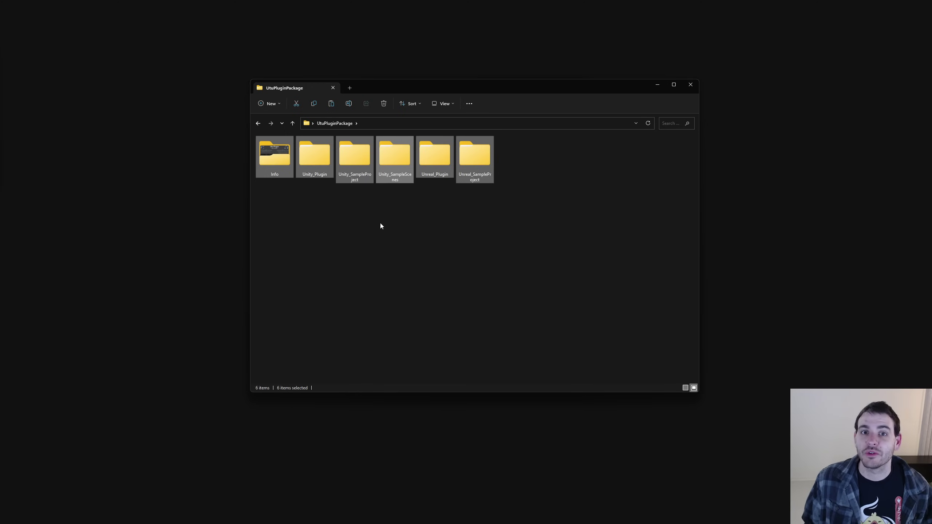
left_click(380, 222)
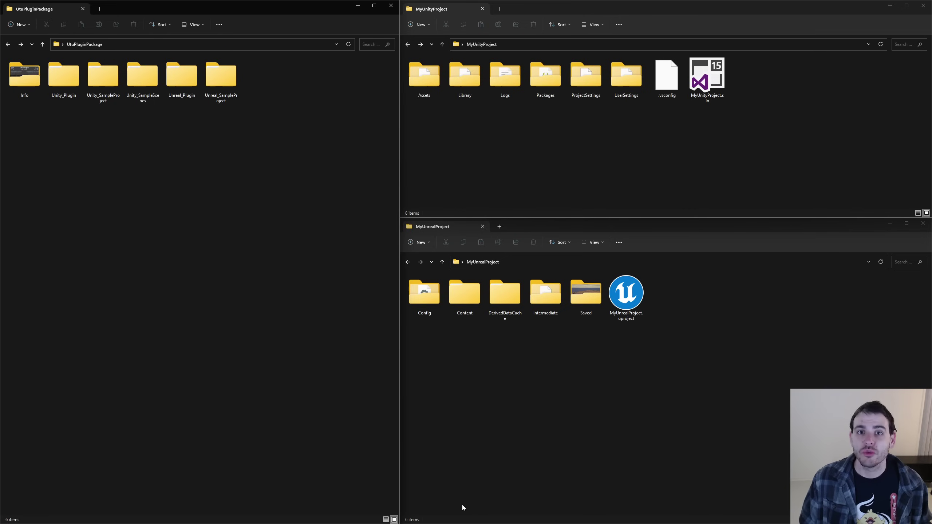
Step: Marquee-select item groups in the UtuPluginPackage, MyUnityProject and MyUnrealProject windows to point them out
left_click_drag(315, 240, 77, 99)
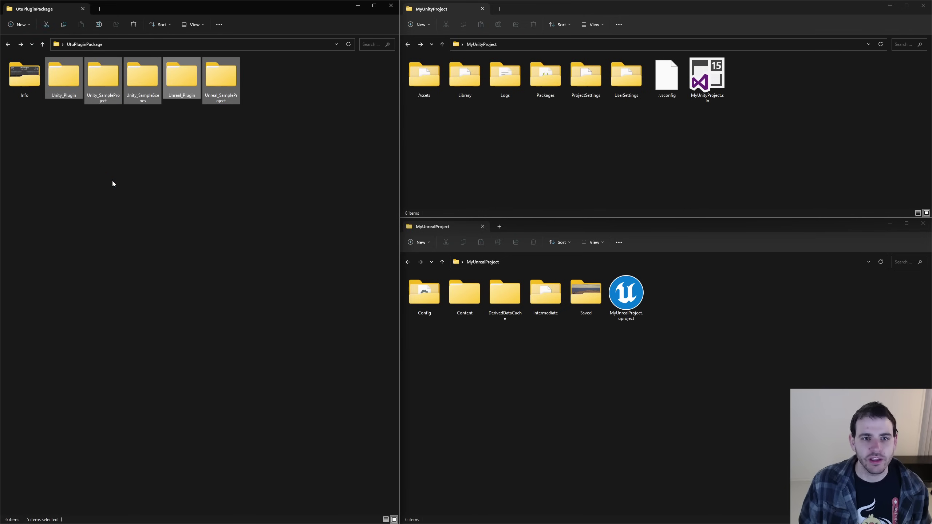
left_click_drag(484, 156, 730, 113)
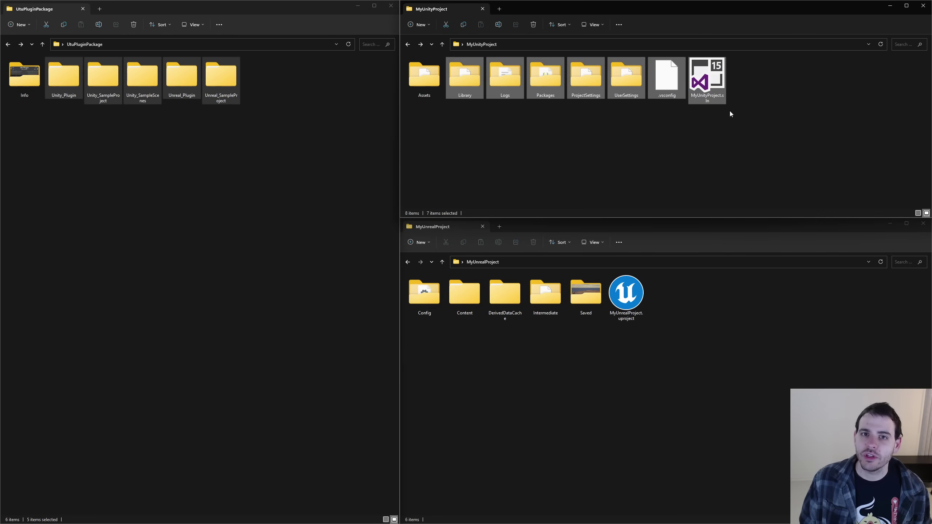
left_click_drag(699, 385, 489, 280)
left_click(266, 221)
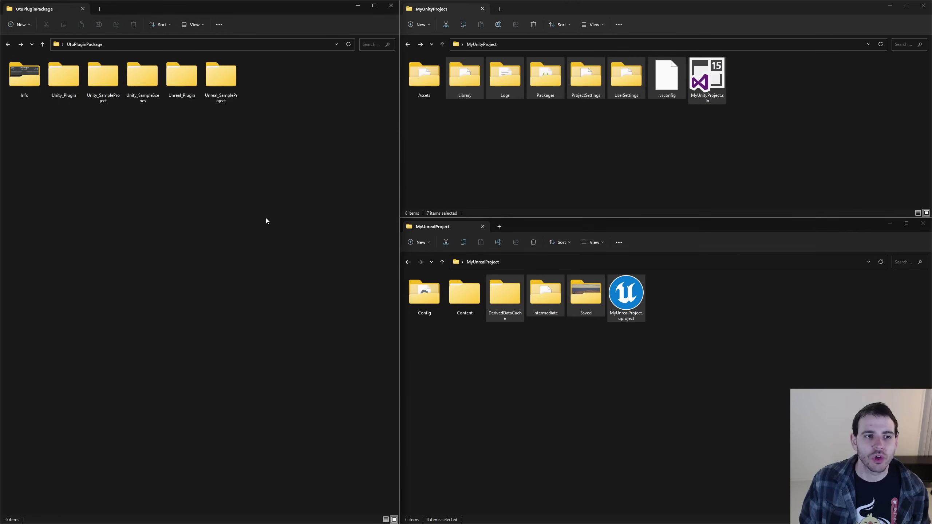
left_click(517, 144)
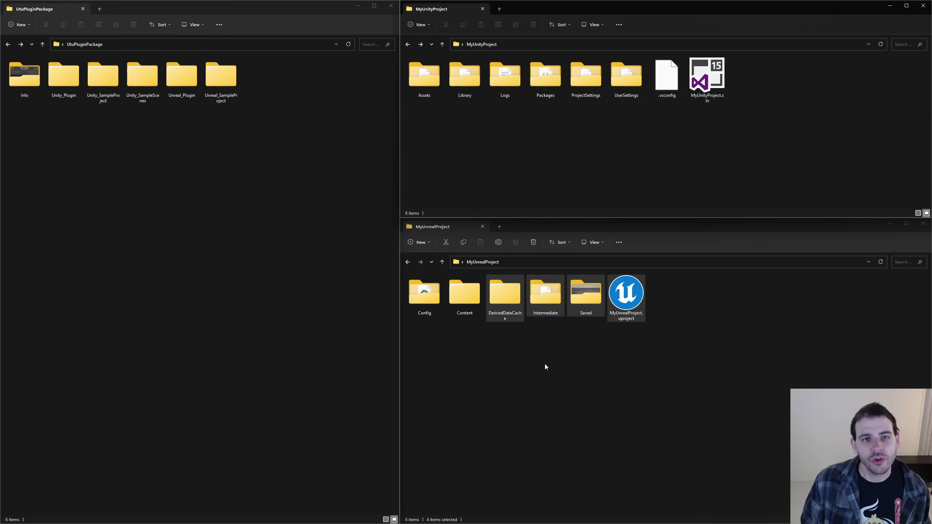
left_click(546, 363)
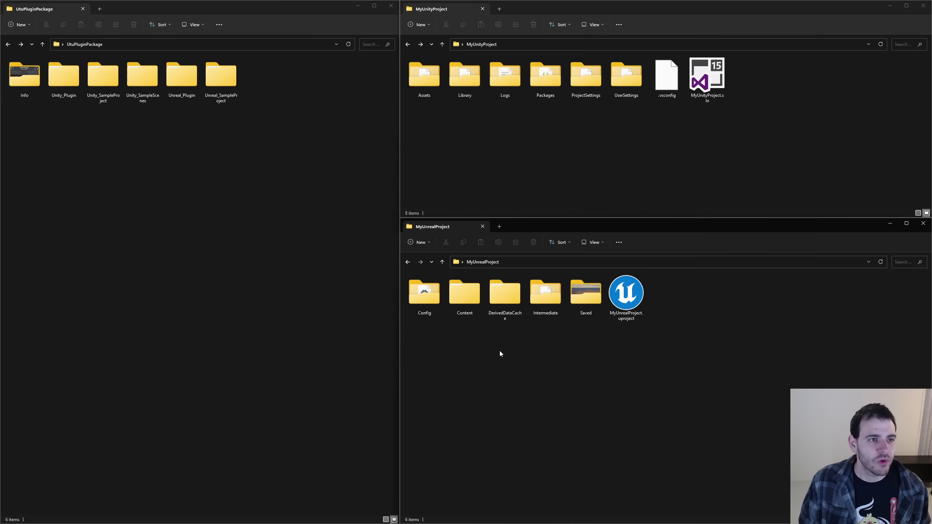
left_click_drag(707, 125, 491, 84)
Step: Copy UtuPlugin from Unity_Plugin into MyUnityProject's Assets folder
left_click(447, 135)
double_click(428, 93)
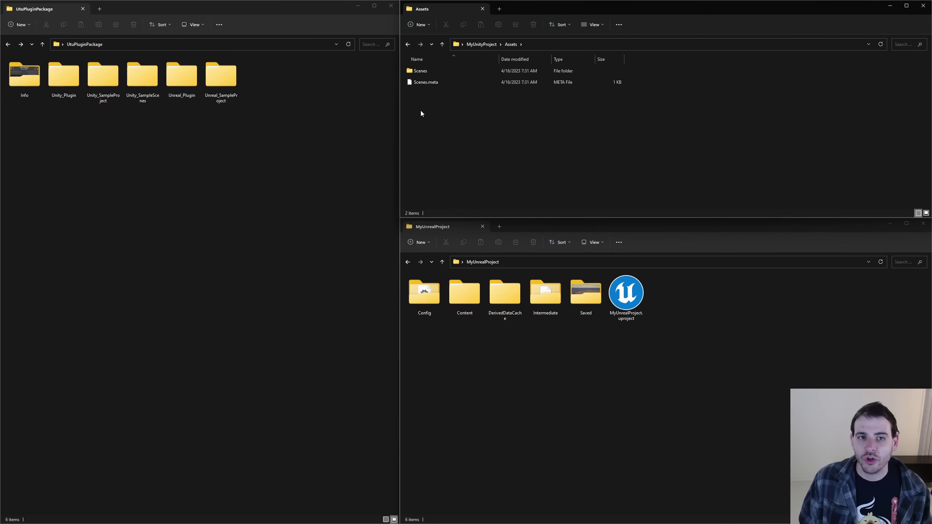
left_click(63, 76)
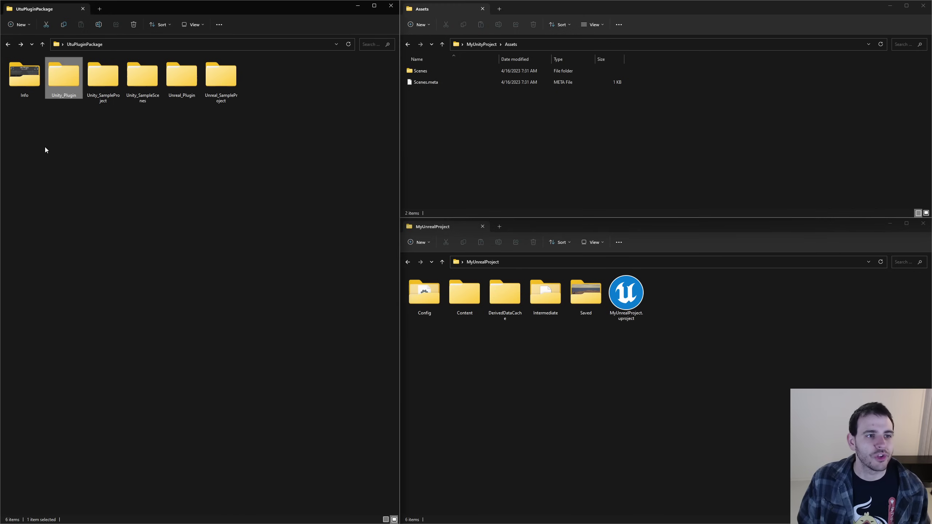
double_click(77, 86)
left_click(24, 76)
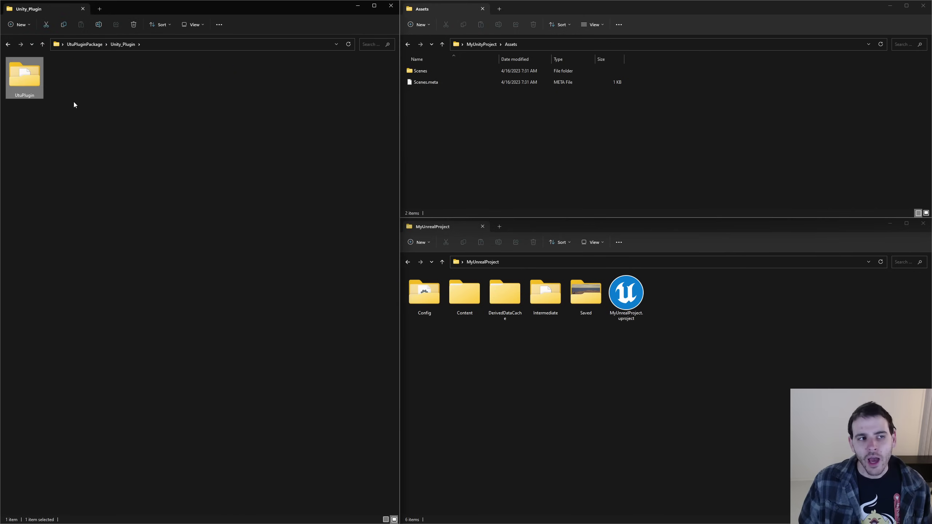
left_click_drag(29, 73, 489, 190)
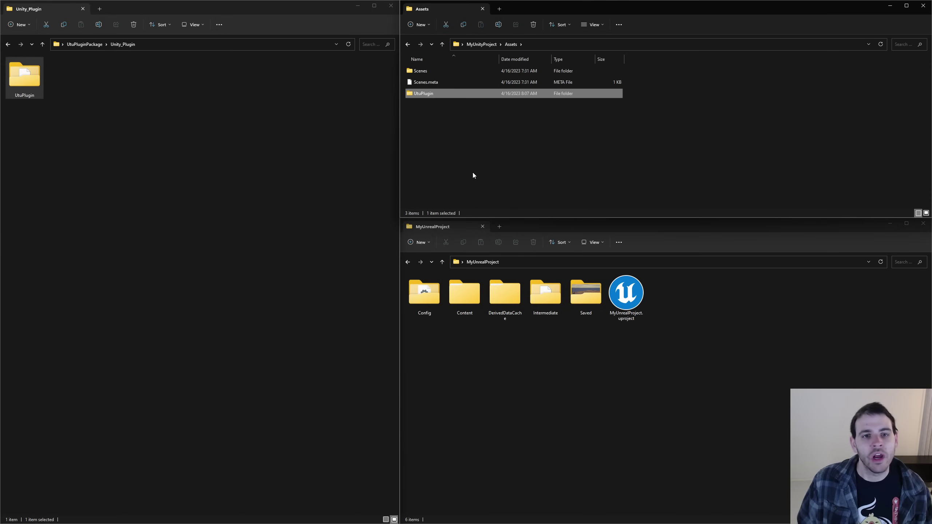
Step: Copy UtuSampleScenes from Unity_SampleScenes into Assets, then return to the MyUnityProject root
left_click(237, 130)
key("alt+Up")
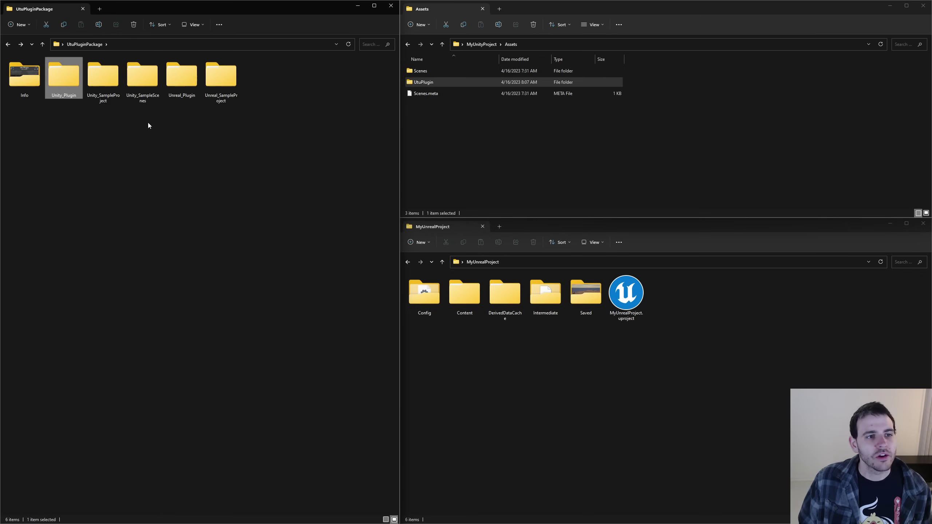
left_click(150, 96)
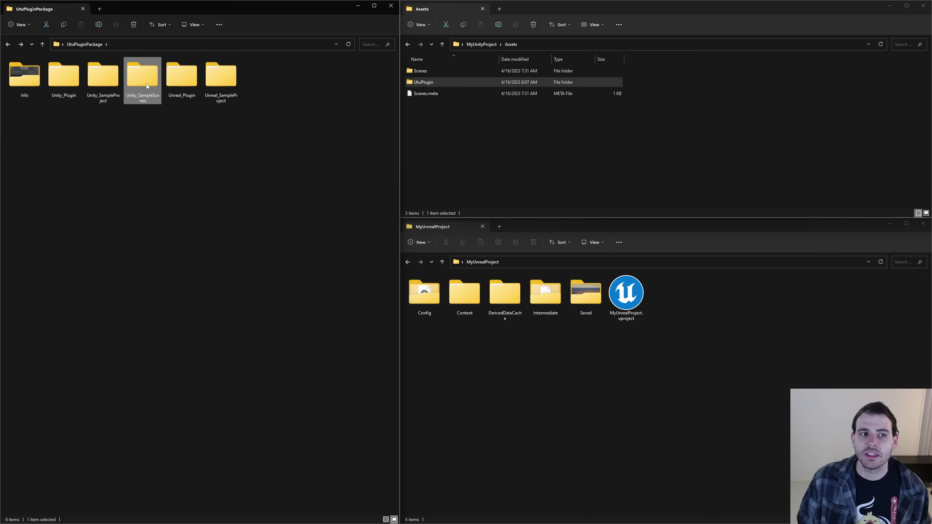
double_click(146, 83)
left_click(24, 77)
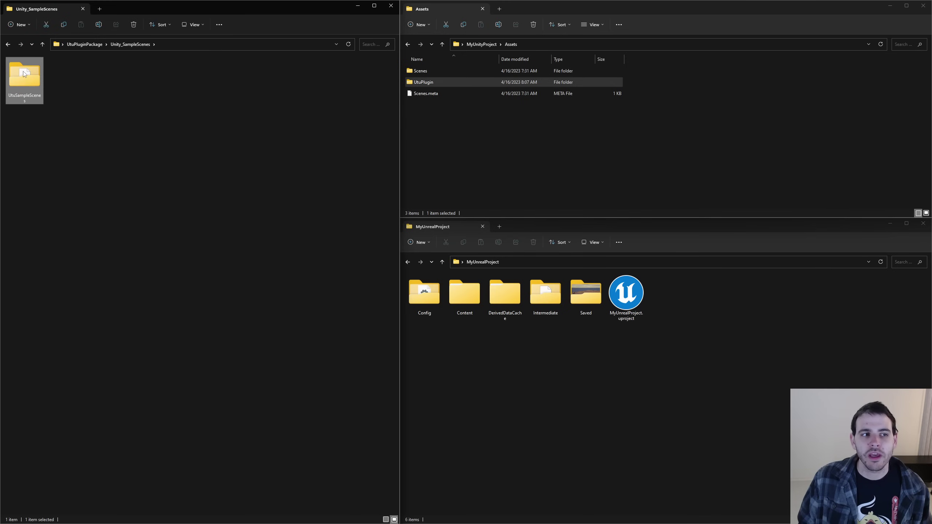
left_click_drag(24, 73, 535, 146)
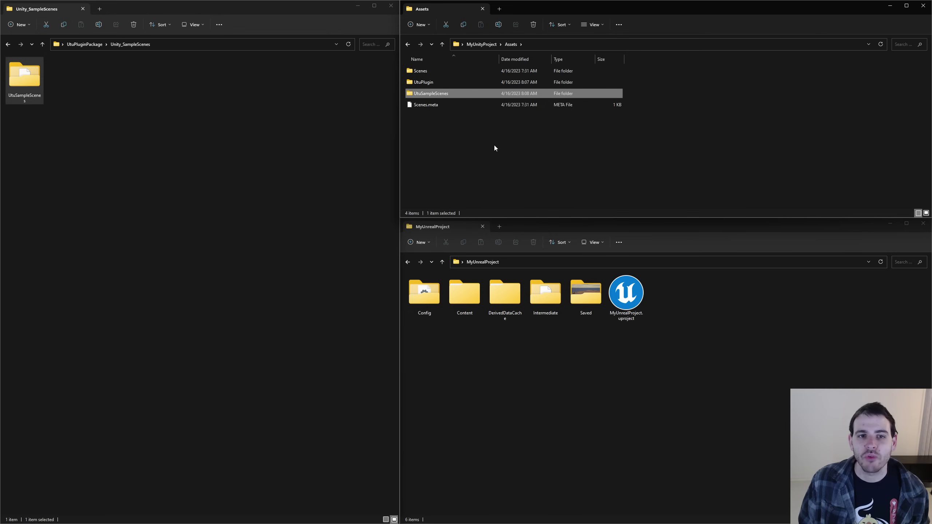
left_click(488, 44)
Step: Open Unreal_Plugin's 5.1 folder and select its UtuPlugin folder
left_click(739, 133)
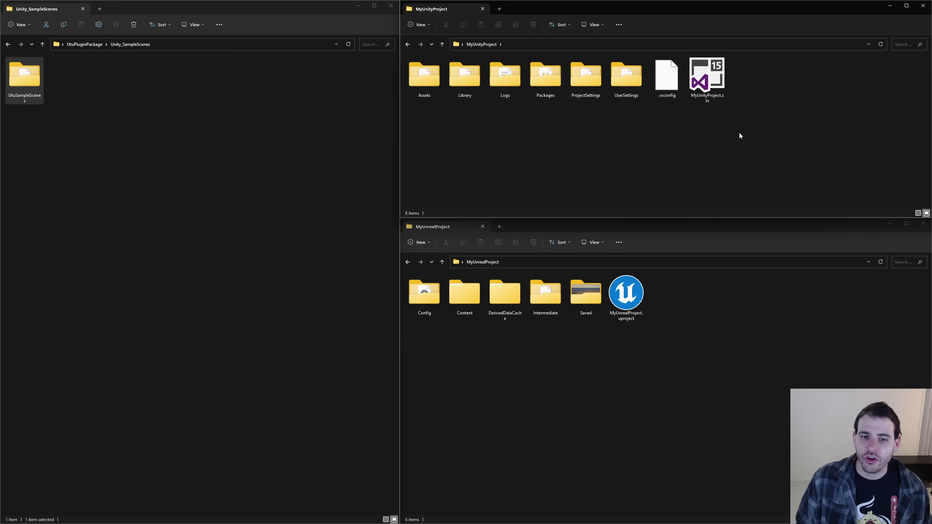
left_click(559, 369)
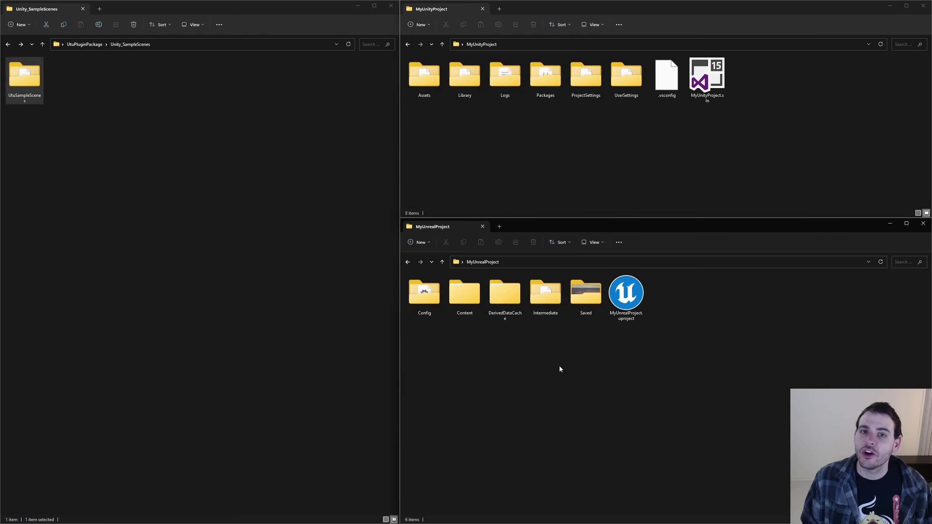
left_click(93, 47)
left_click(184, 79)
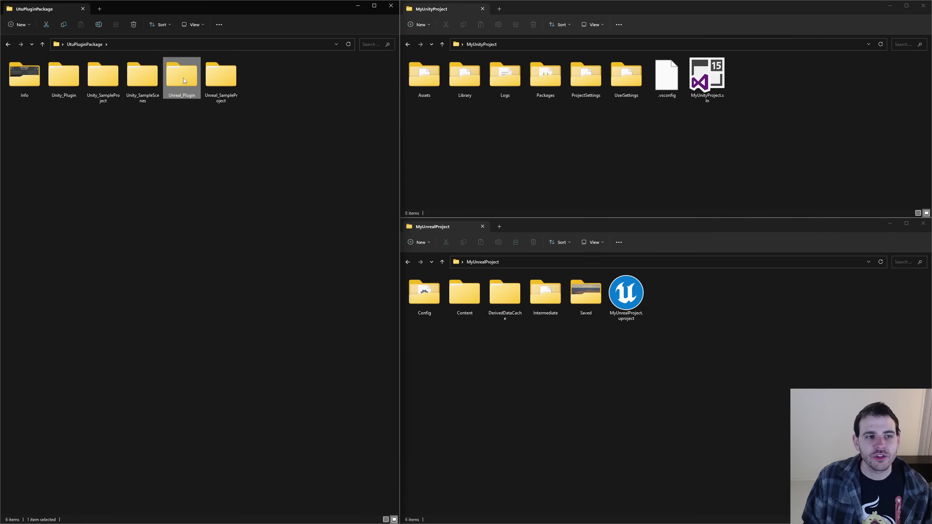
double_click(181, 84)
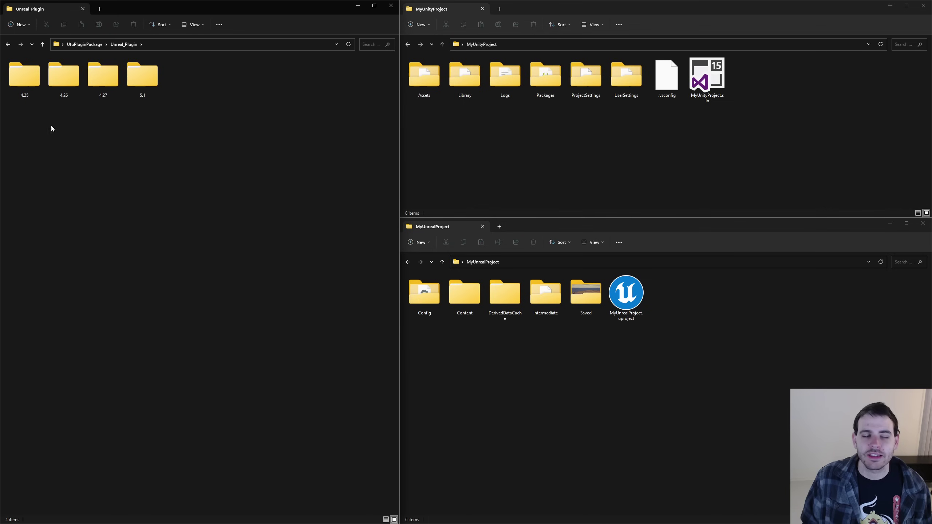
left_click(135, 85)
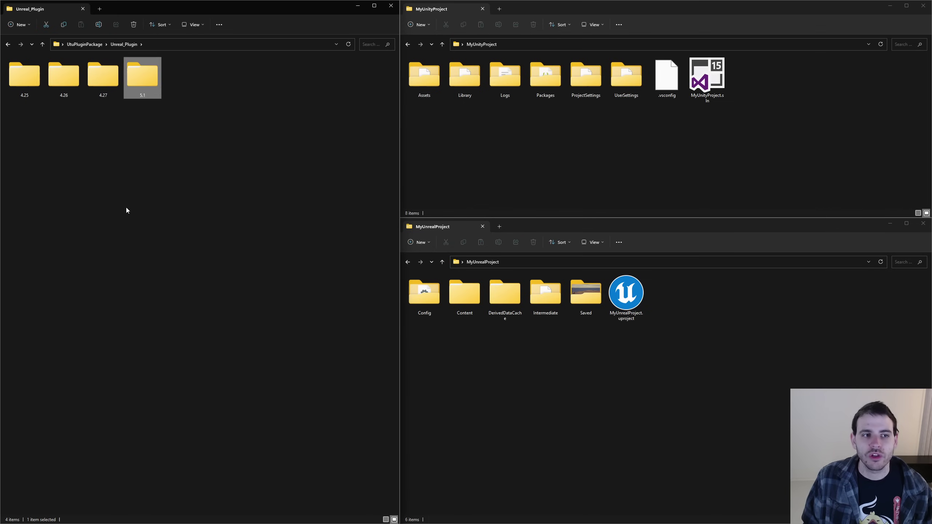
double_click(153, 73)
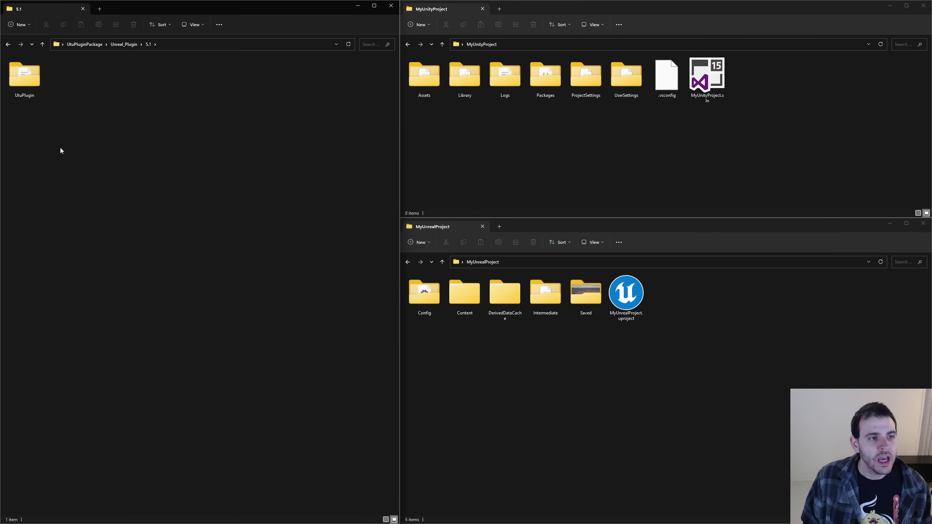
left_click_drag(62, 152, 16, 77)
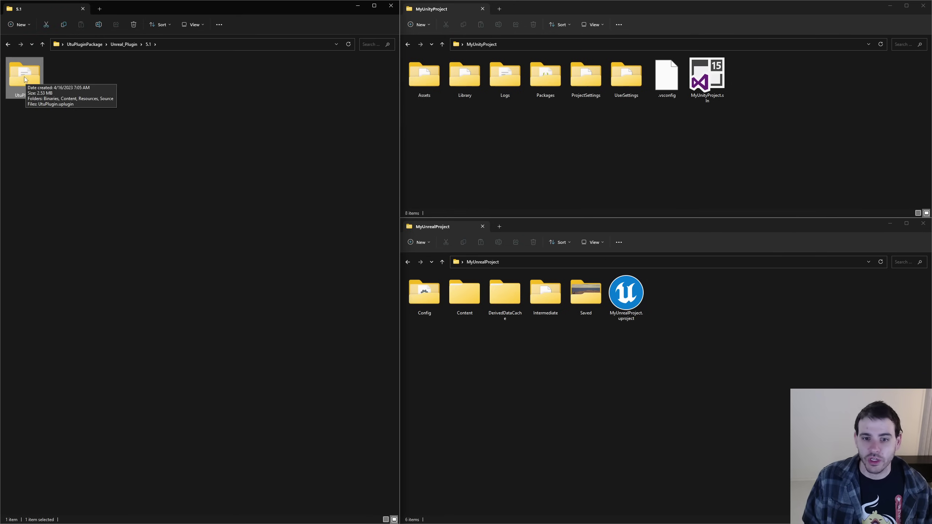
left_click_drag(528, 407, 822, 293)
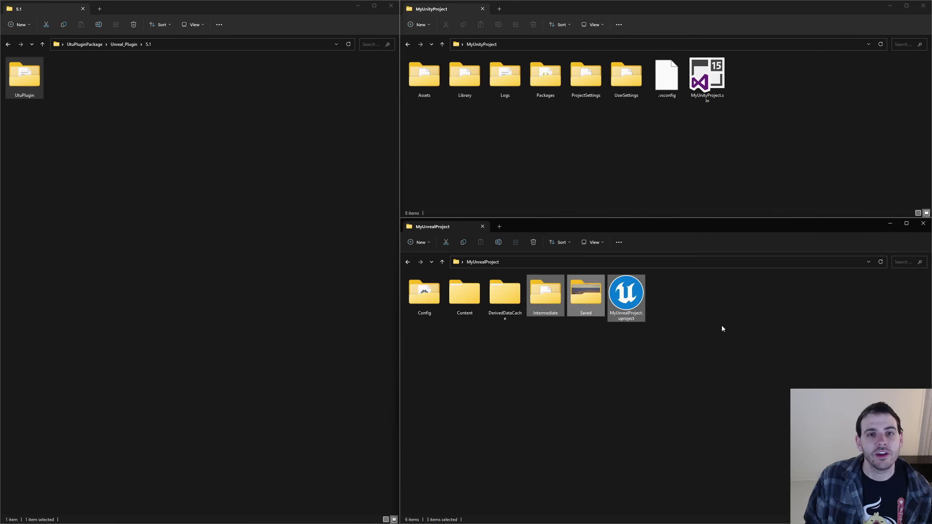
left_click(673, 309)
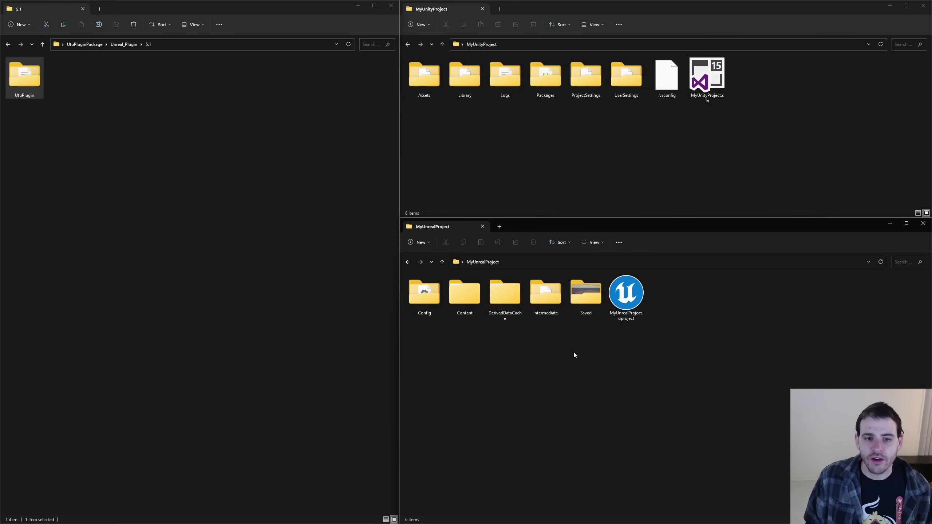
Step: Create a new folder named Plugins in MyUnrealProject and open it
right_click(478, 342)
mouse_move(506, 470)
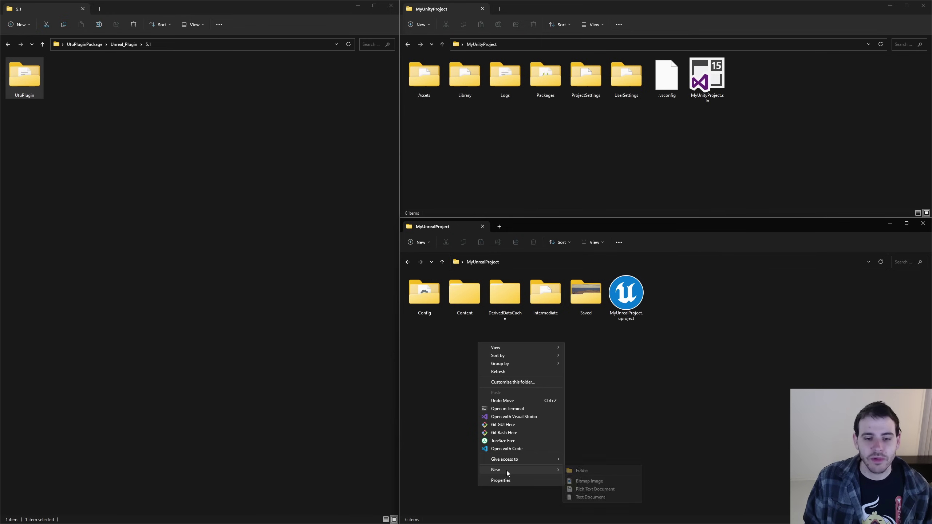
left_click(583, 471)
type("Plugins")
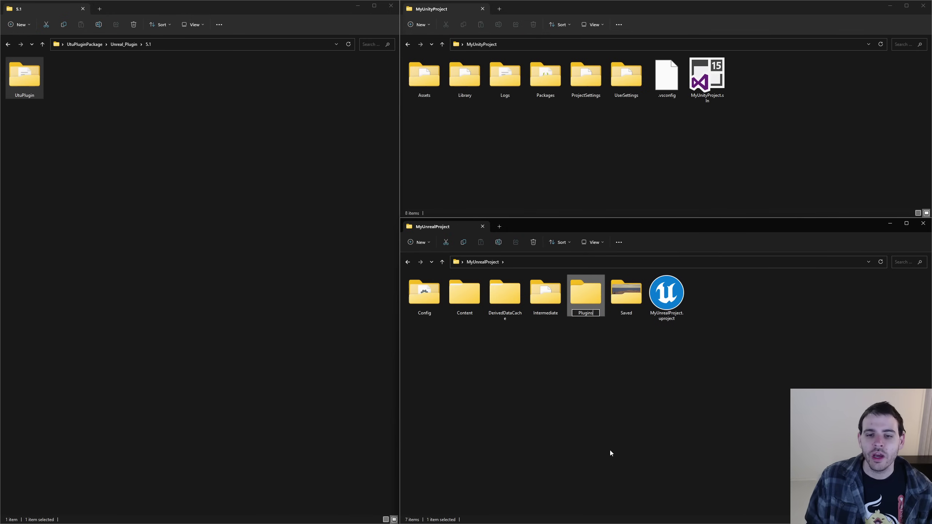
left_click(587, 377)
left_click(580, 316)
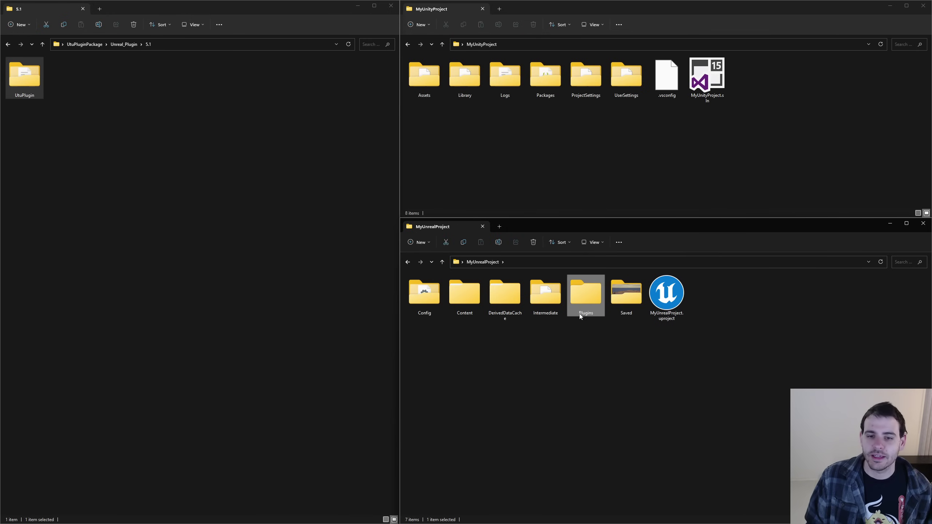
double_click(583, 293)
Step: Copy the 5.1 UtuPlugin folder into Plugins, then go back up to MyUnrealProject
left_click(39, 97)
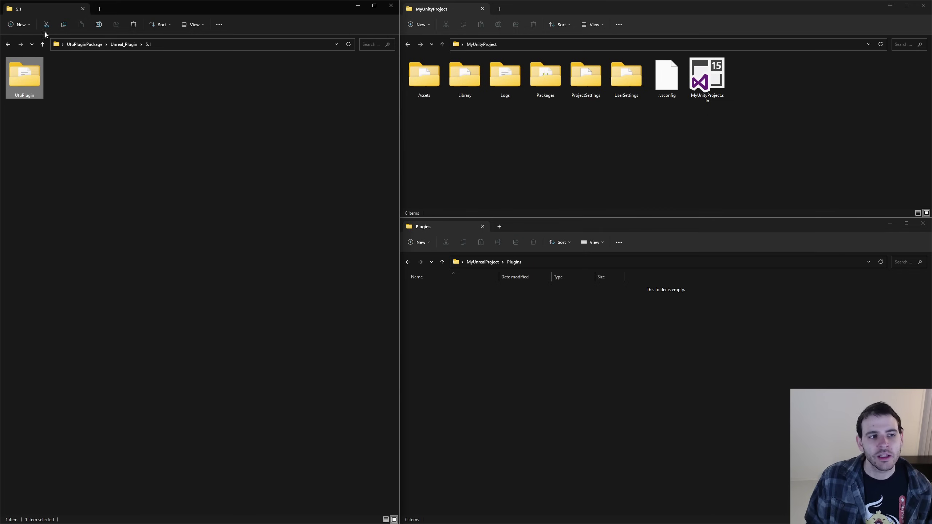
left_click_drag(35, 79, 556, 374)
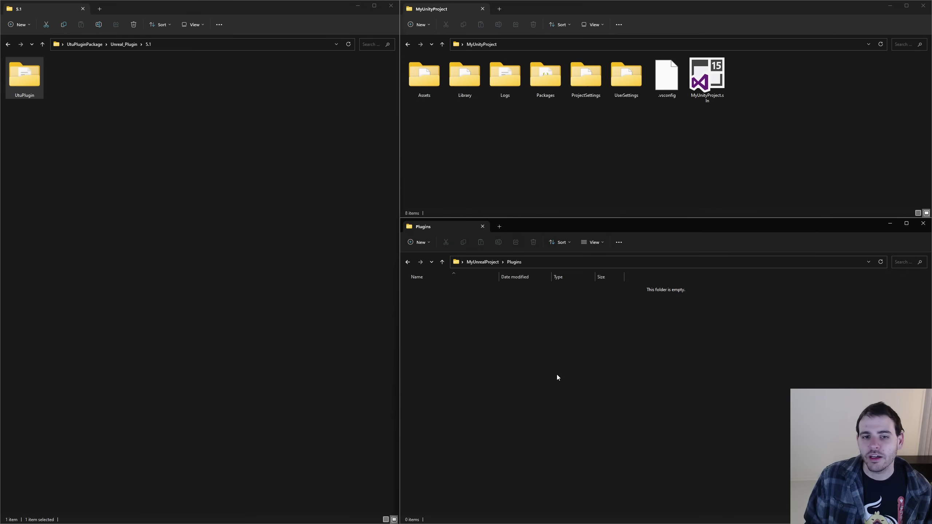
left_click(625, 341)
left_click(483, 263)
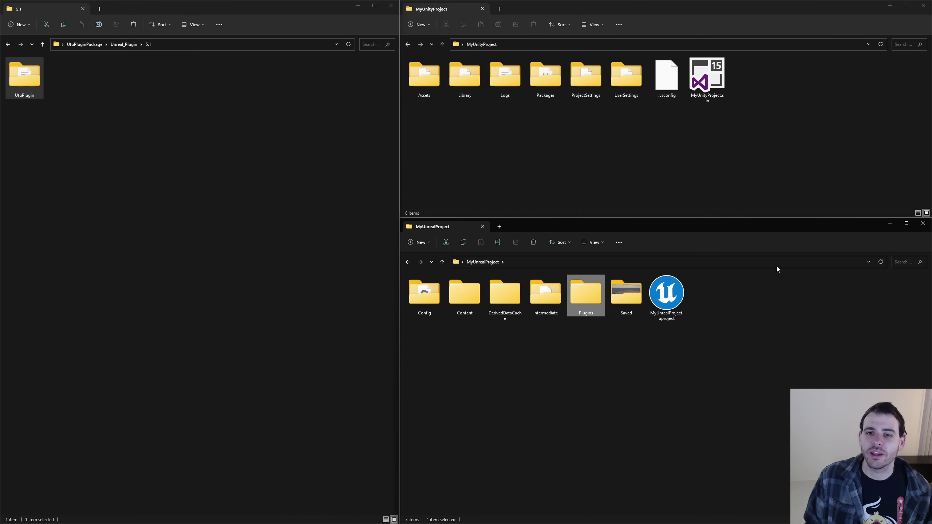
left_click_drag(772, 143, 453, 73)
left_click_drag(774, 365, 594, 311)
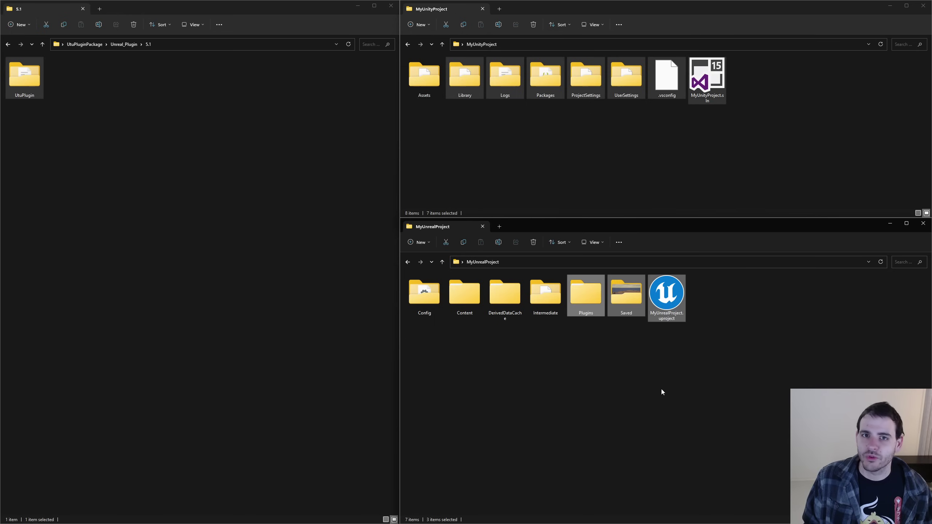
left_click(661, 392)
left_click(662, 166)
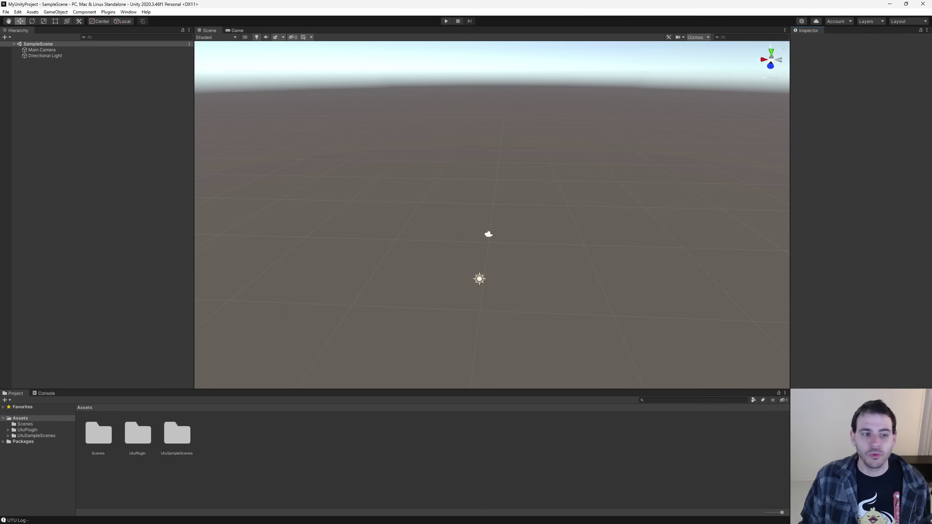
Step: Check UtuPlugin and UtuSampleScenes in Assets, then open Scenes and select SampleScene
left_click(138, 440)
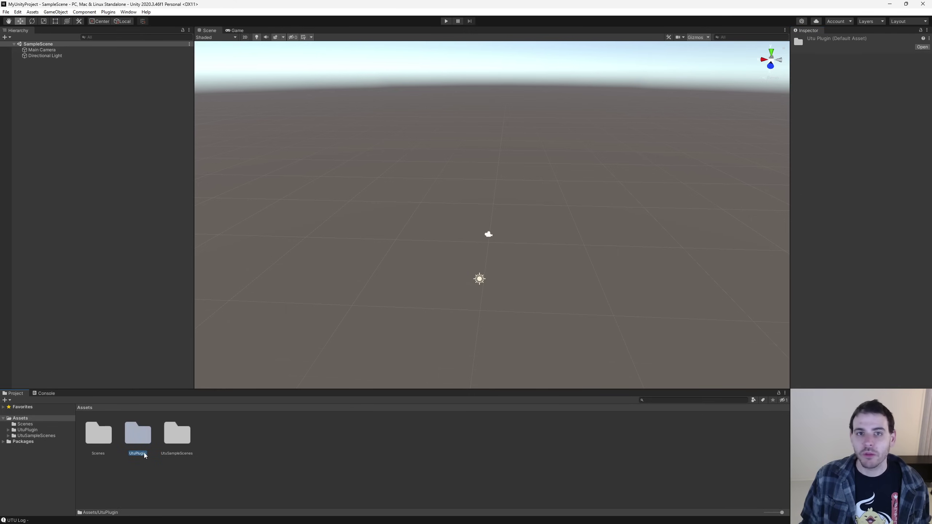
left_click(175, 448)
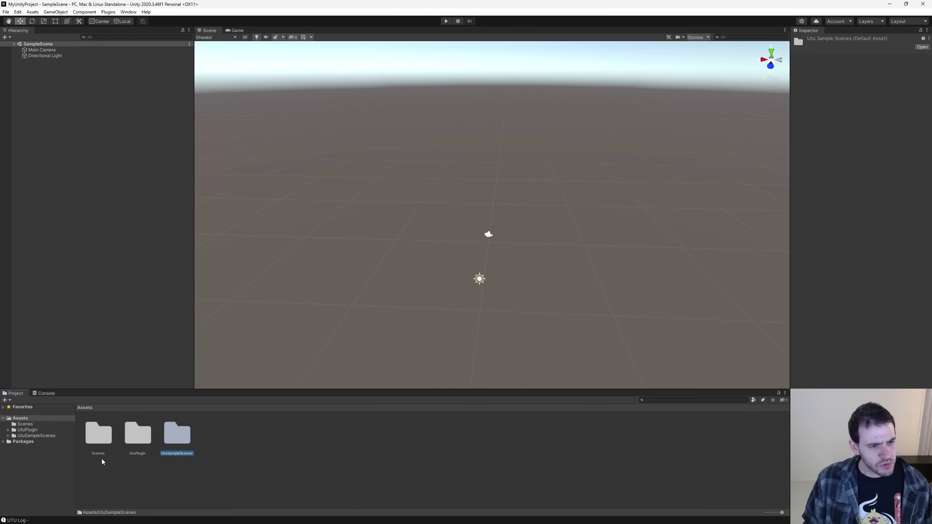
left_click(100, 444)
double_click(99, 444)
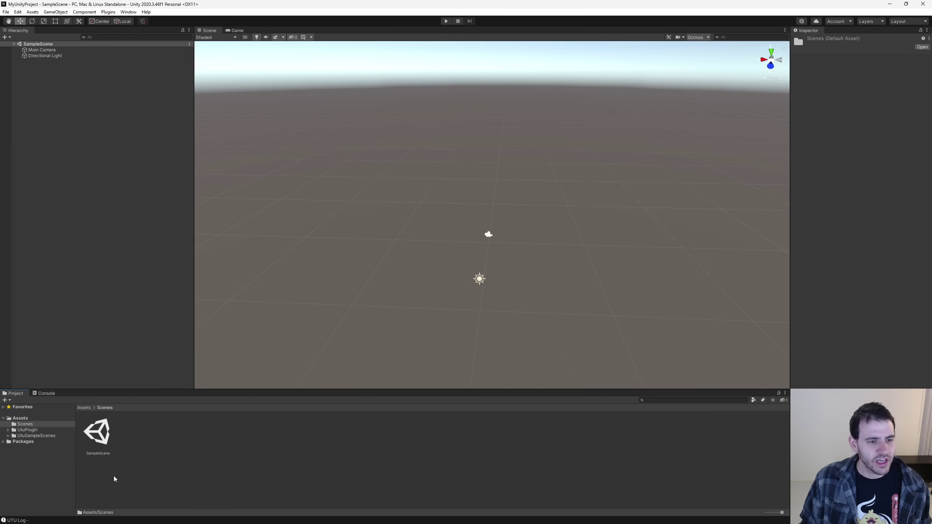
left_click(101, 441)
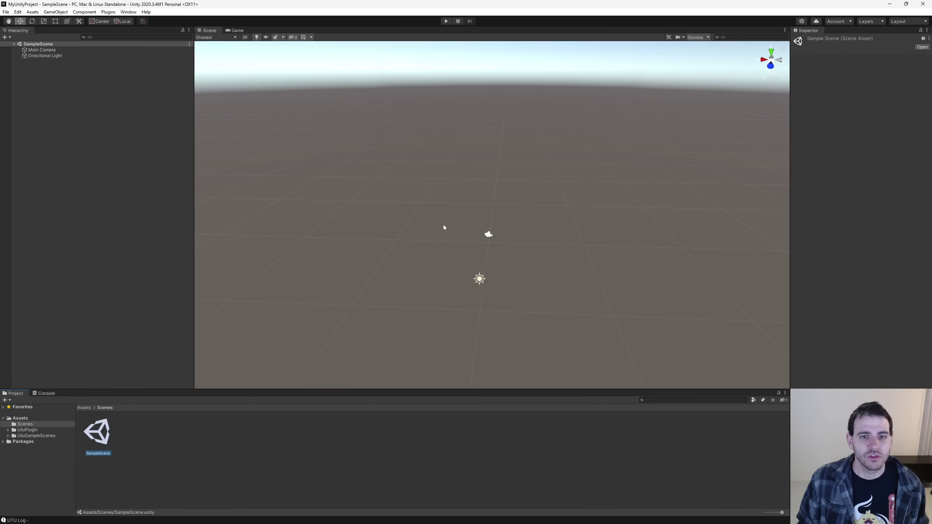
left_click(479, 278)
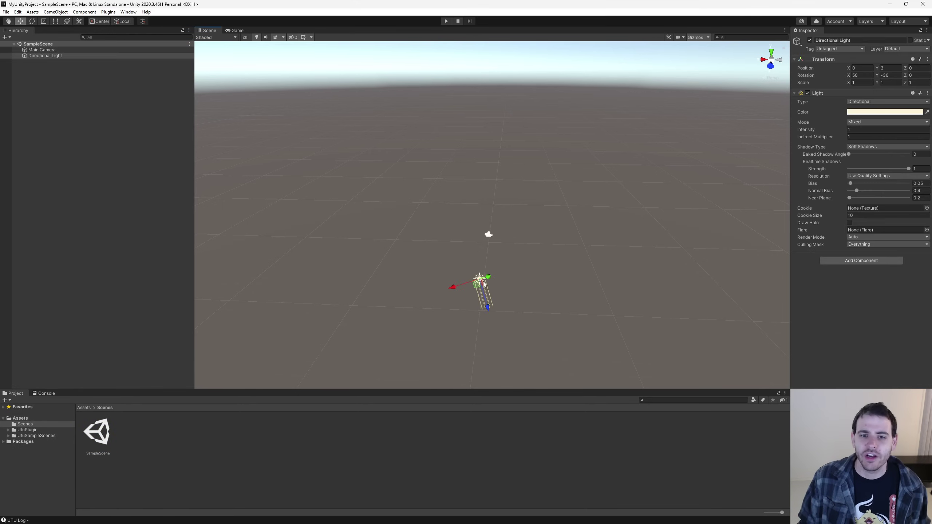
left_click(91, 165)
Step: Add a Sphere to SampleScene, shift it along X and scale it into a wide flat disc
right_click(115, 127)
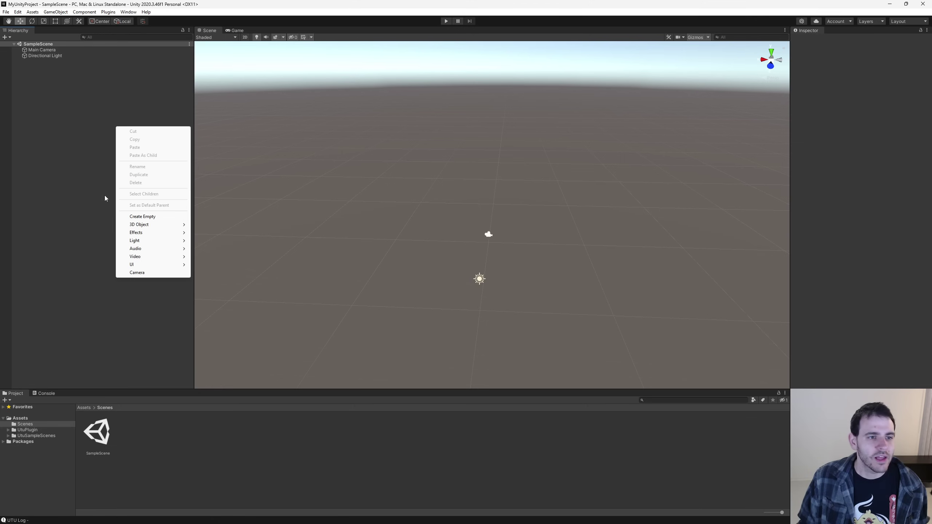
mouse_move(146, 236)
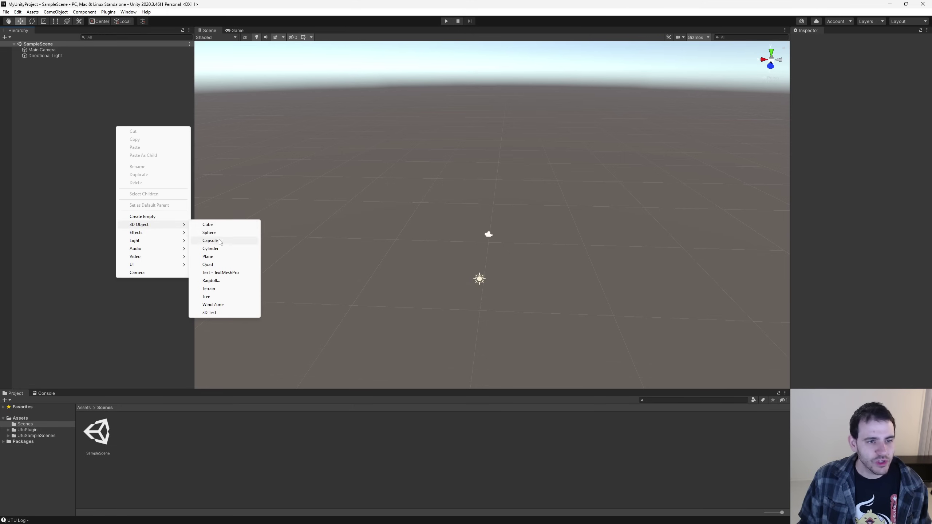
left_click(211, 233)
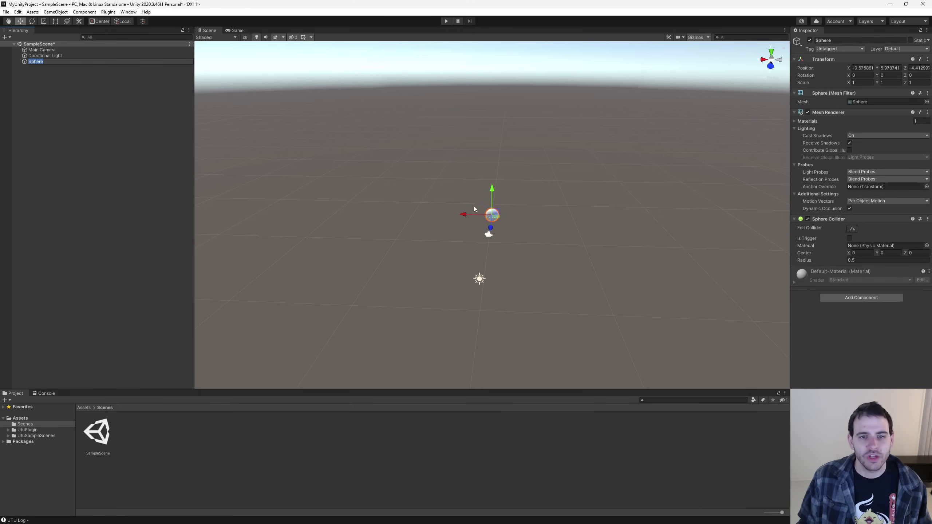
left_click(453, 214)
left_click(492, 215)
left_click_drag(471, 214, 428, 212)
left_click_drag(847, 83, 61, 115)
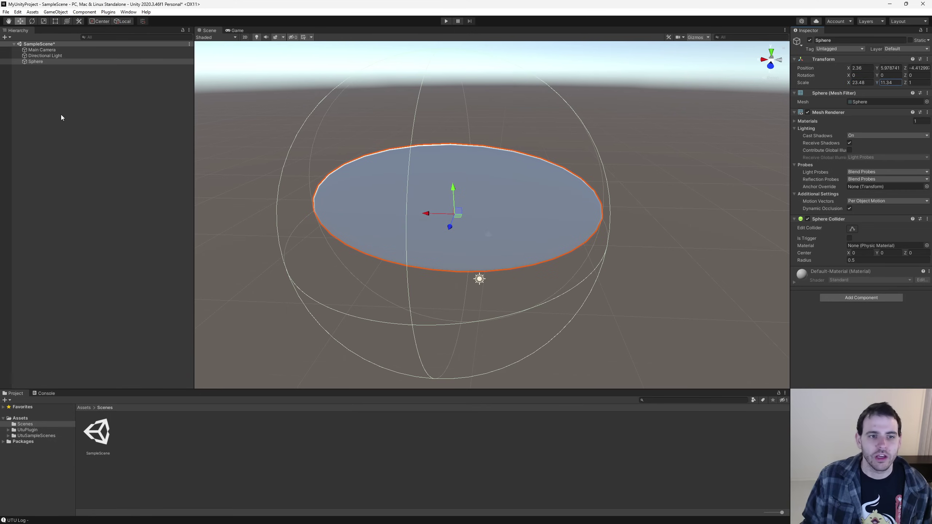
Step: Duplicate the flat disc as Sphere (1), shift it along X and tilt it
left_click(41, 88)
left_click(36, 62)
key("ctrl+d")
left_click_drag(438, 213, 573, 109)
key("e")
Step: Add a Capsule, position it standing on the tilted disc, and save the scene
right_click(56, 132)
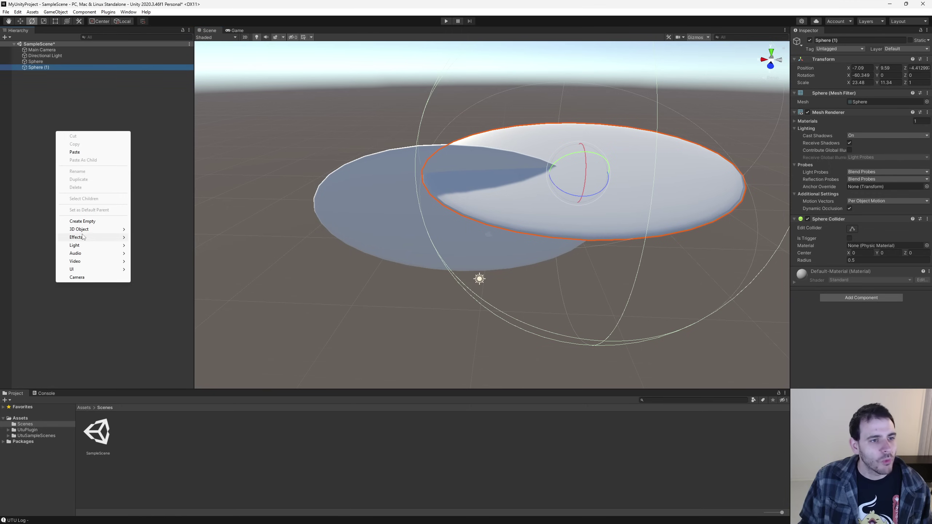
mouse_move(88, 237)
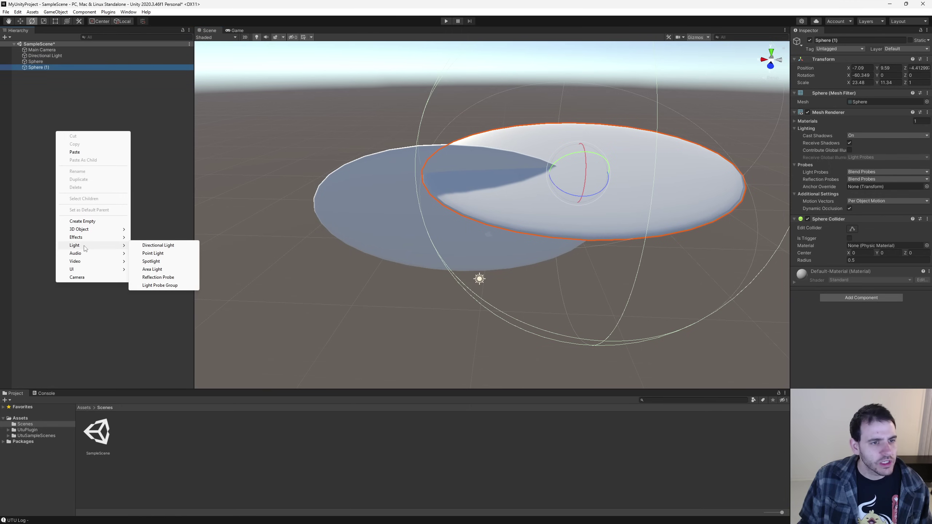
left_click(150, 245)
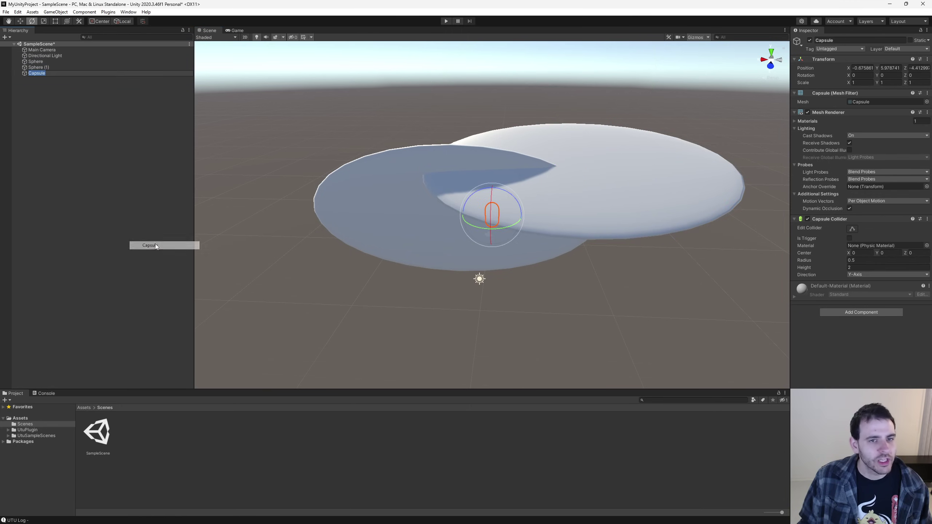
right_click_drag(537, 197, 578, 236)
right_click_drag(588, 246, 492, 224)
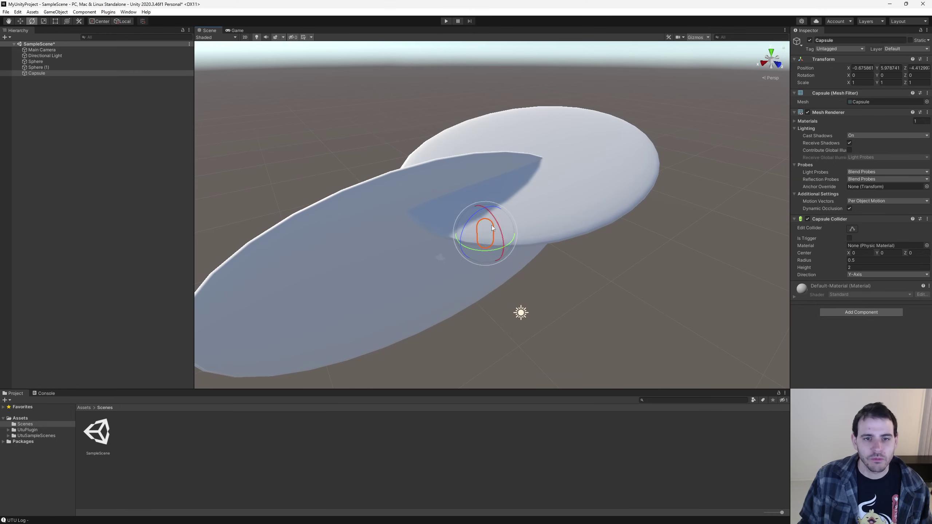
key("w")
left_click_drag(485, 207, 518, 197)
right_click_drag(518, 197, 542, 259)
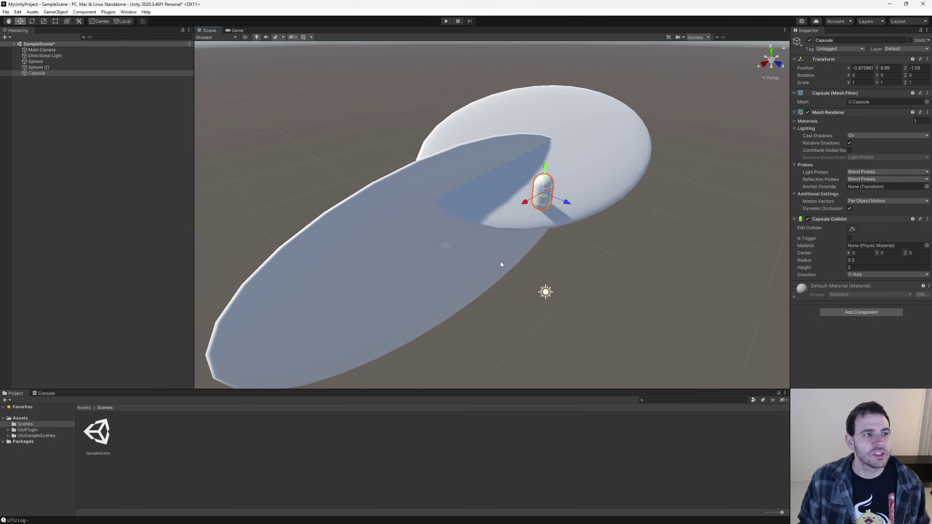
left_click(562, 298)
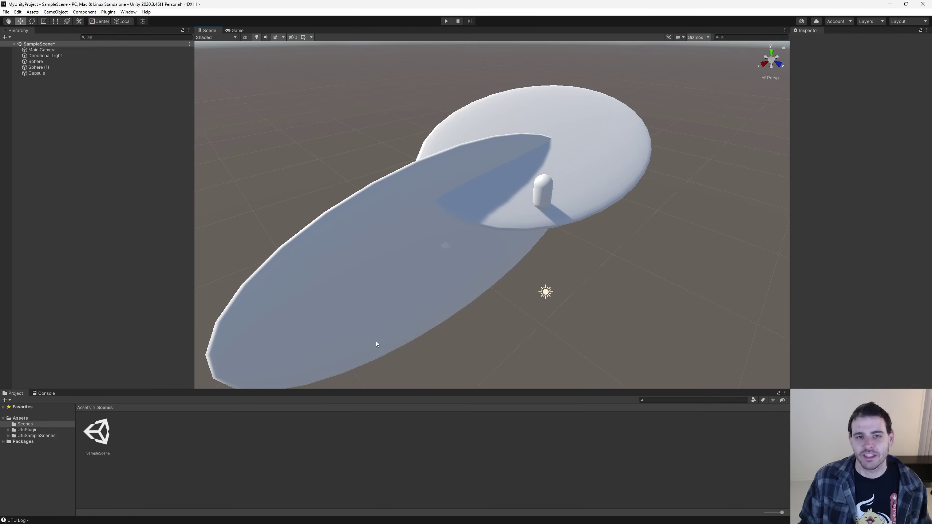
key("ctrl+s")
right_click_drag(492, 297, 485, 279)
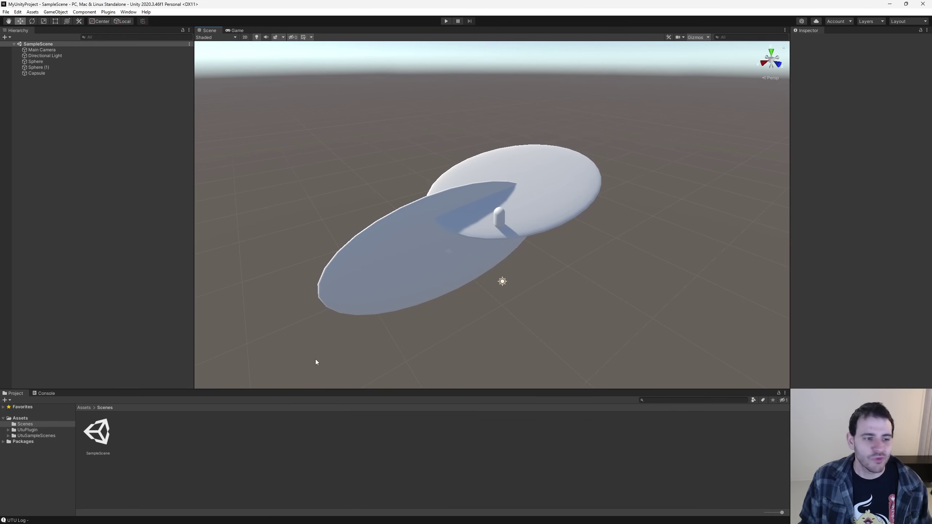
Step: Open the Scene_CubeWorld scene from the UtuSampleScenes folder
left_click(20, 419)
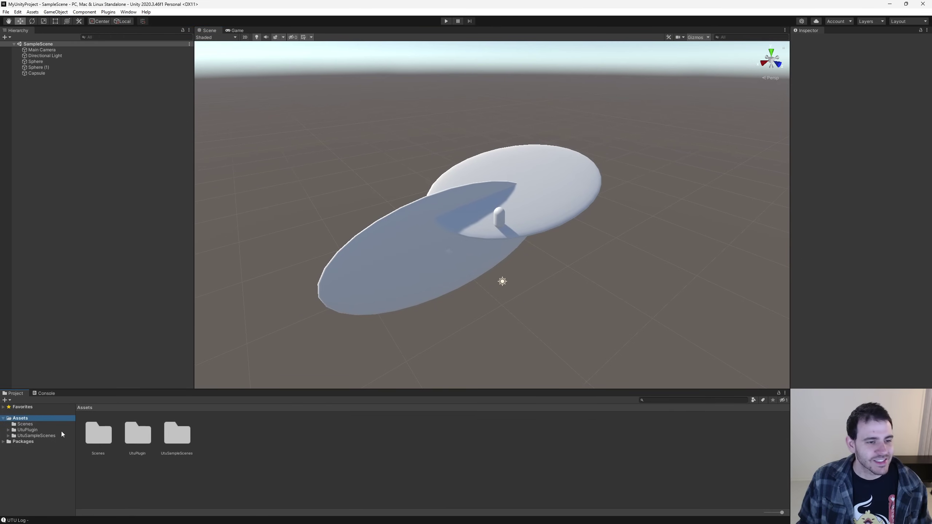
left_click(180, 453)
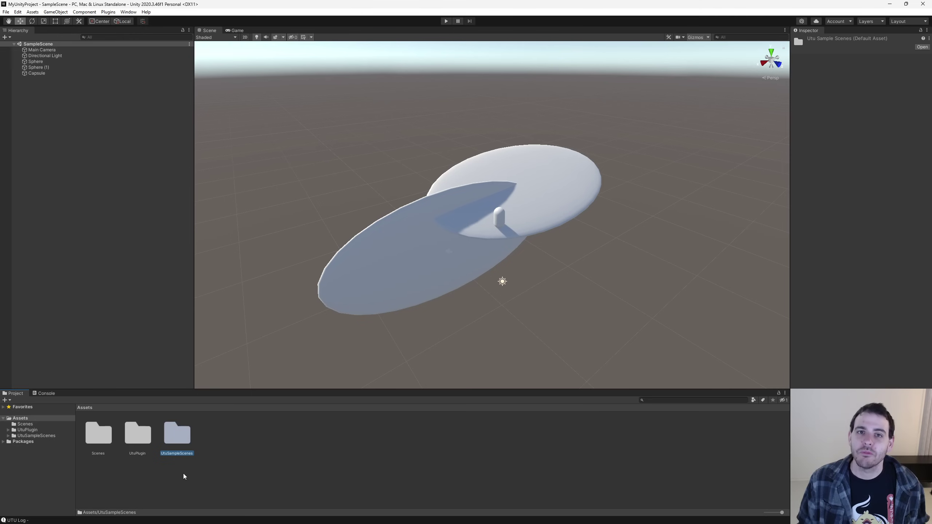
double_click(176, 437)
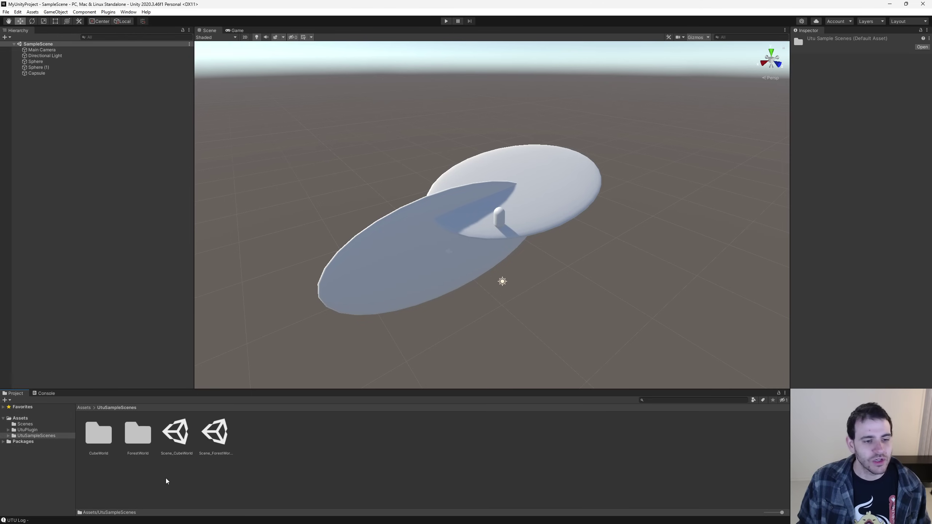
double_click(172, 437)
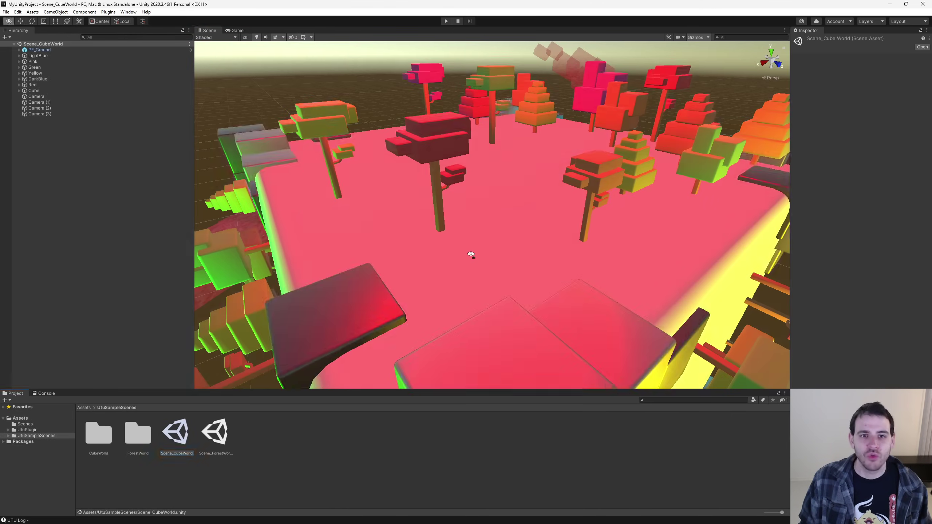
Step: Orbit around the cube world and inspect the ground, a tree and a cloud
right_click_drag(471, 254, 718, 294)
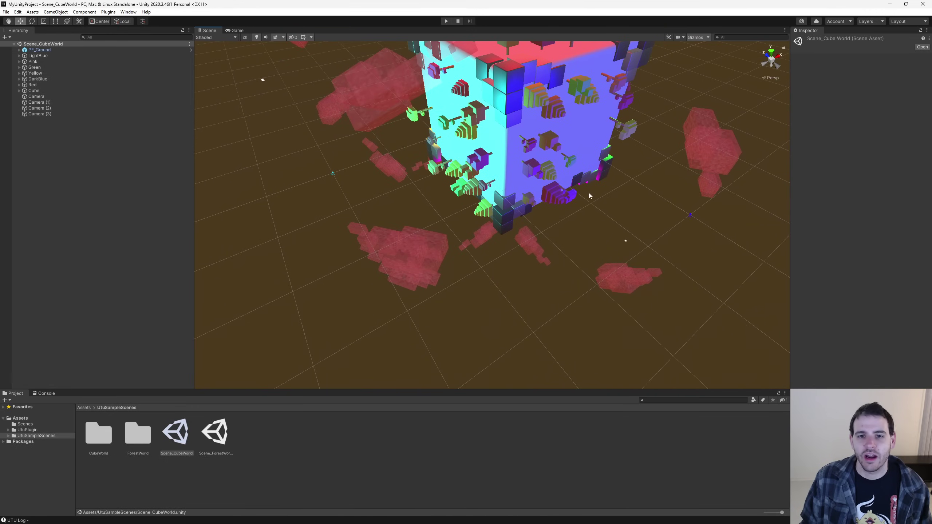
scroll(576, 211, "down", 10)
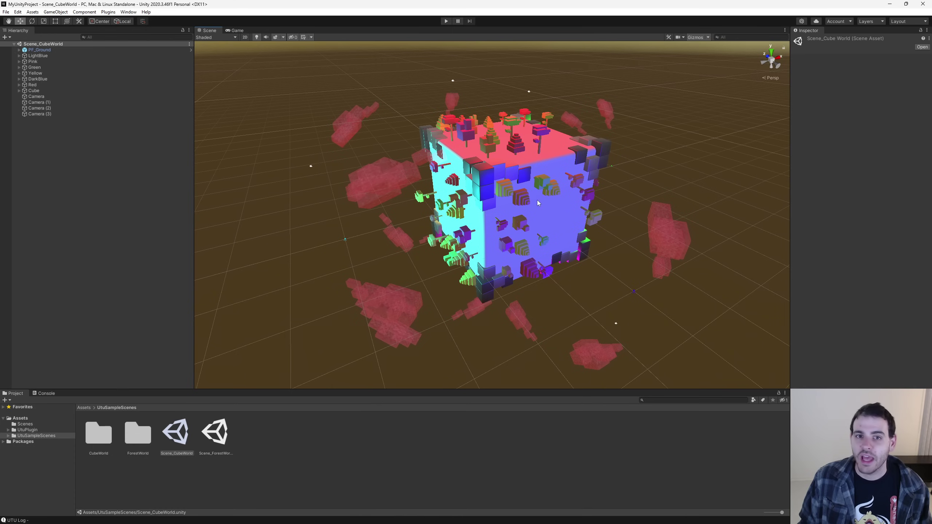
right_click_drag(538, 203, 546, 241)
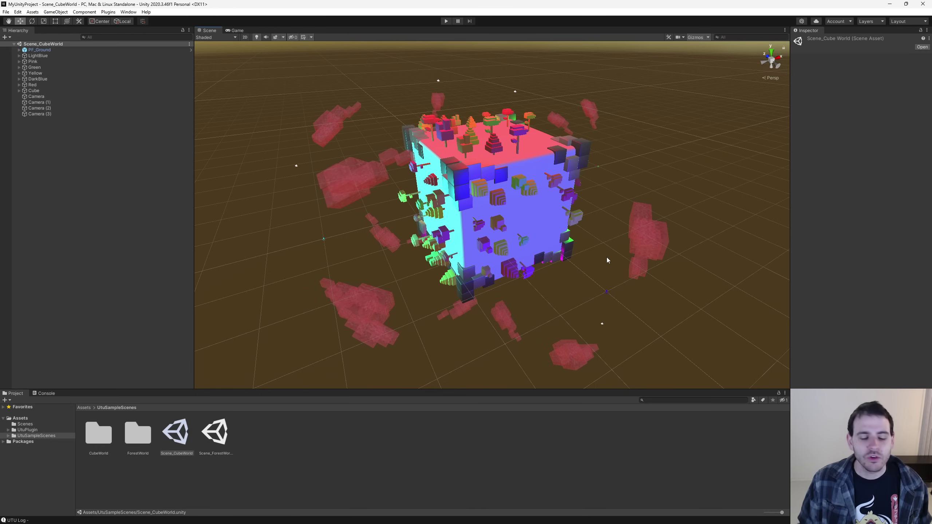
left_click_drag(489, 296, 538, 179, "alt")
left_click(538, 192)
left_click(538, 192)
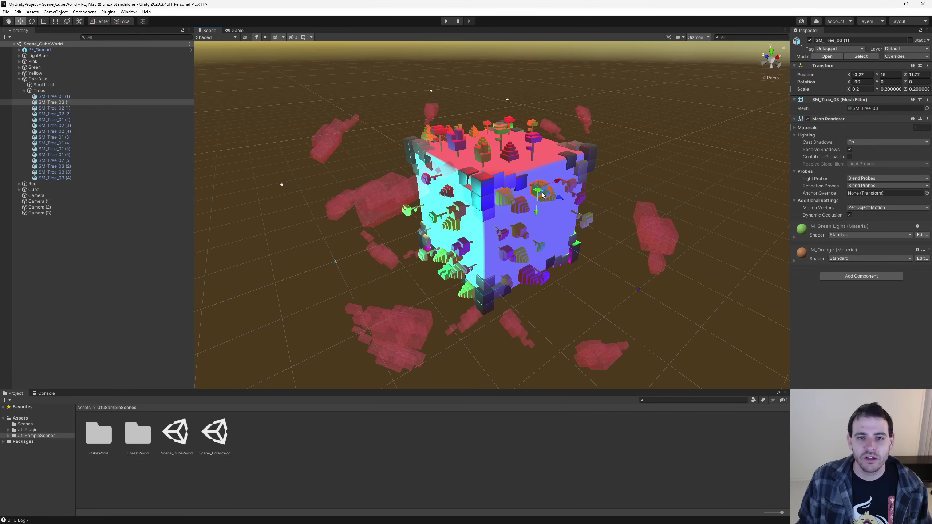
left_click(415, 210)
left_click_drag(415, 210, 620, 223, "alt")
left_click(617, 295)
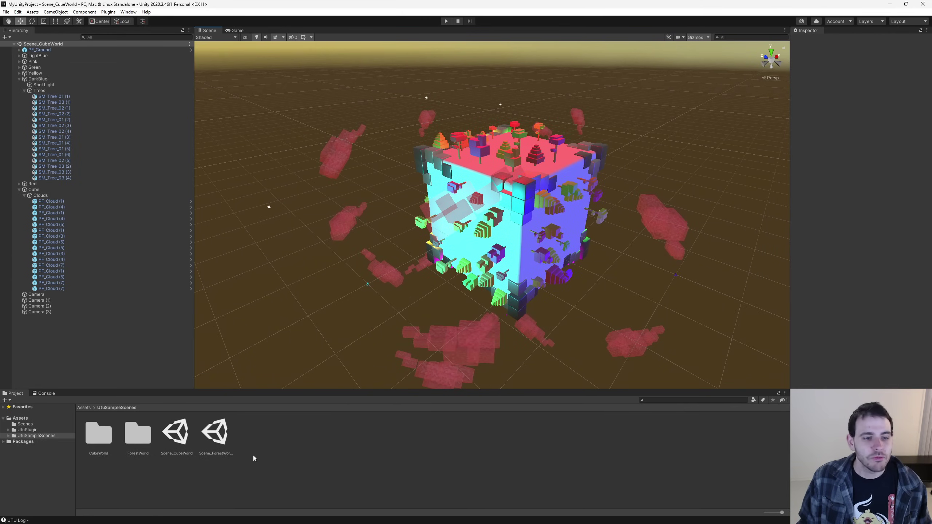
Step: Open Scene_ForestWorld and inspect the houses Pf_House_01 and Pf_House_02 and the windmill
double_click(222, 438)
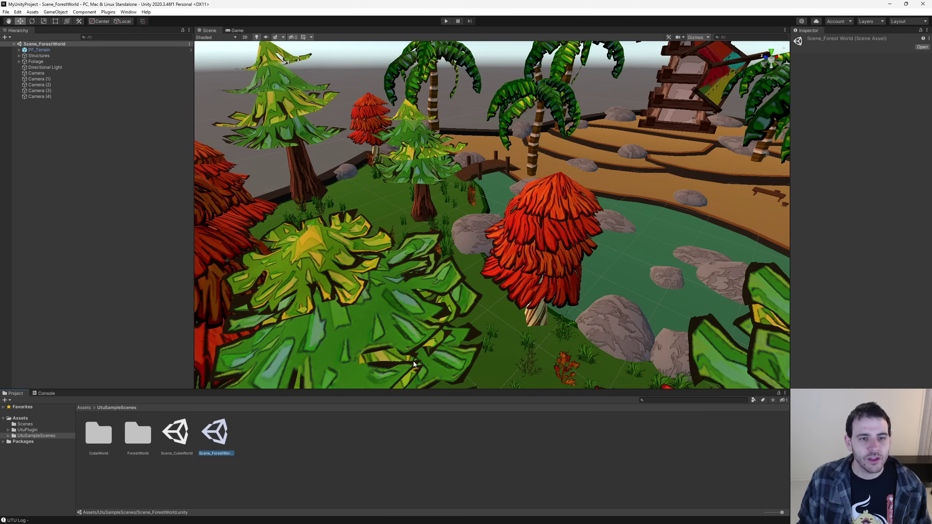
left_click_drag(500, 303, 242, 98, "alt")
left_click(647, 179)
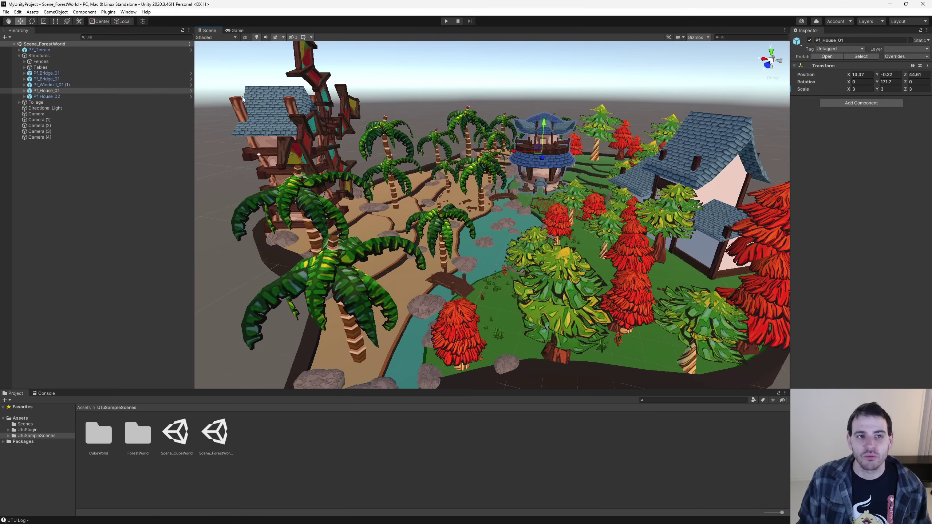
left_click(305, 127)
left_click(704, 163)
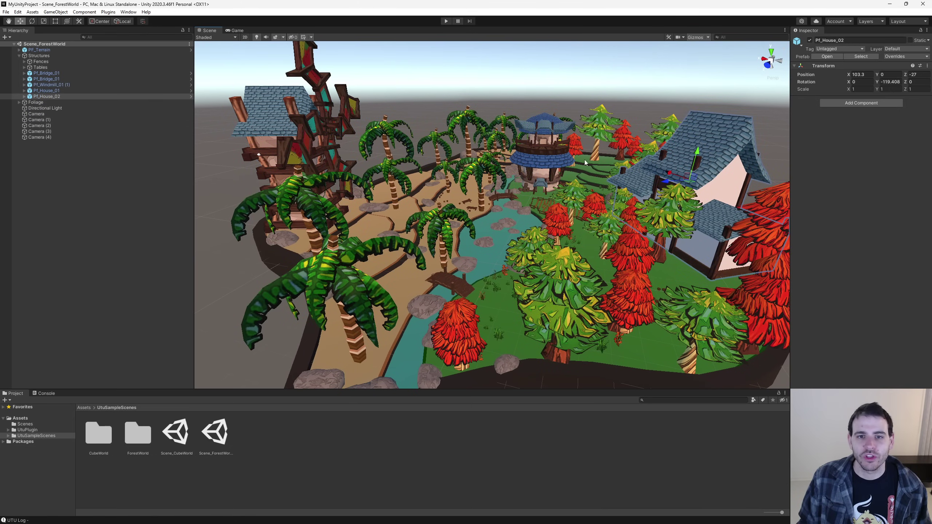
left_click(545, 172)
Step: Inspect one of the red trees and orbit and zoom around the island
left_click(625, 283)
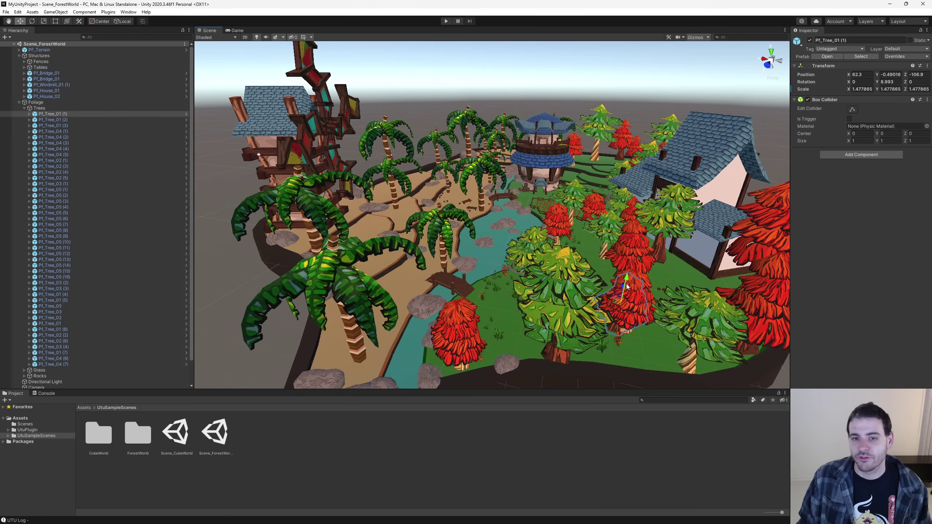
left_click_drag(625, 283, 581, 315, "alt")
scroll(525, 313, "up", 10)
scroll(531, 317, "down", 5)
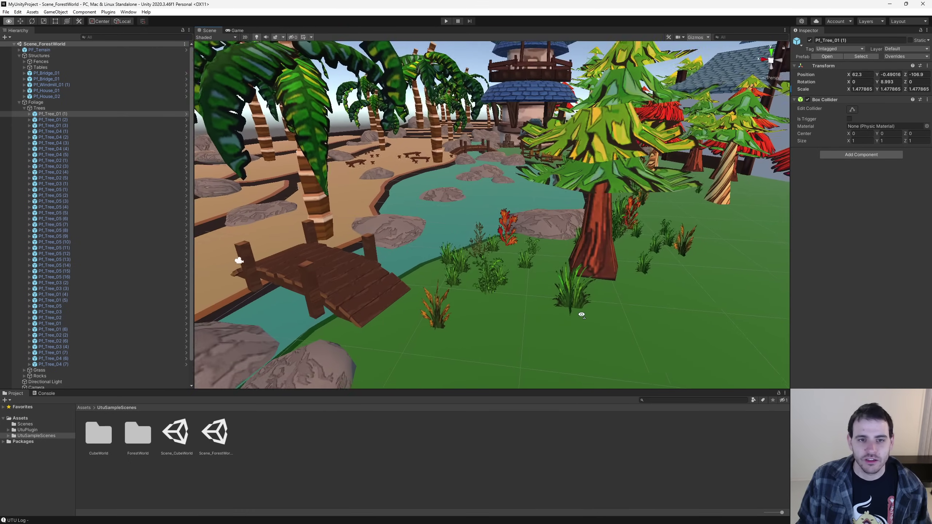
scroll(582, 315, "down", 10)
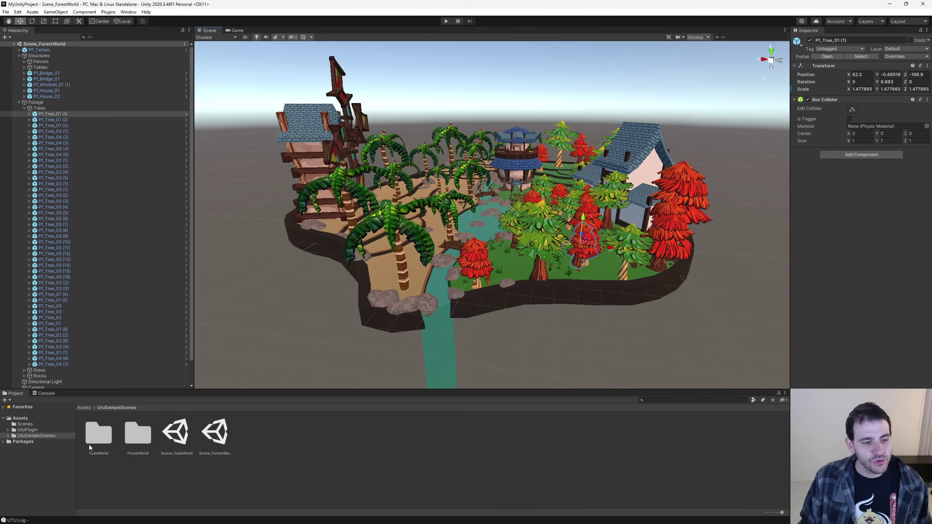
Step: Browse CubeWorld's cloud, colour and ground materials, meshes, prefabs and textures, then collapse it
double_click(99, 443)
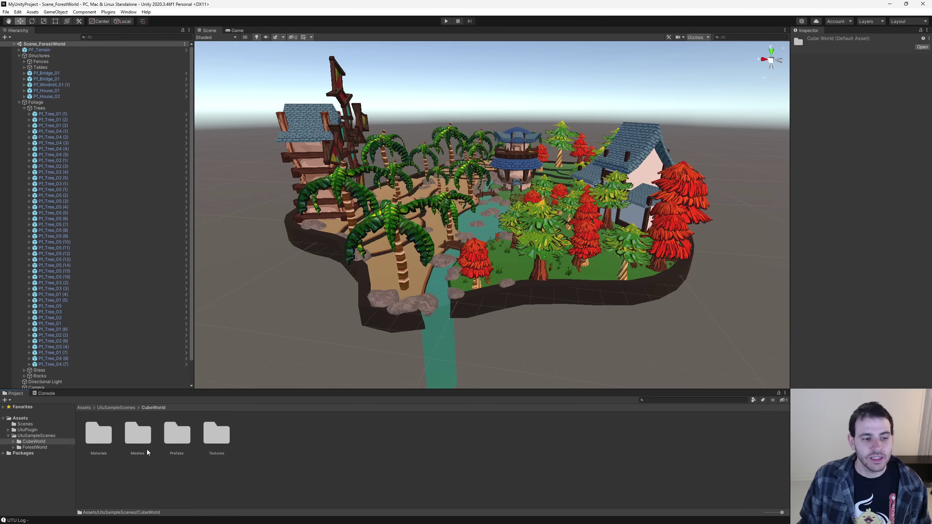
double_click(108, 442)
double_click(102, 444)
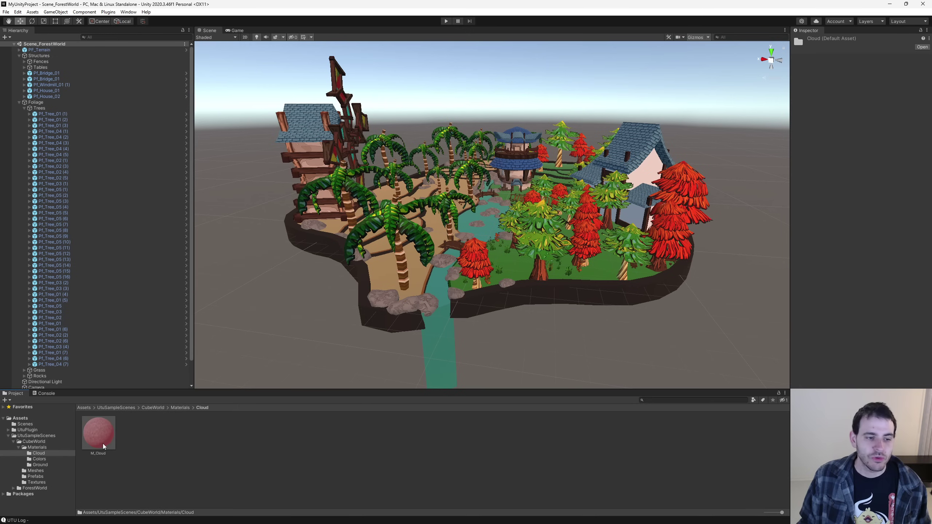
left_click(39, 459)
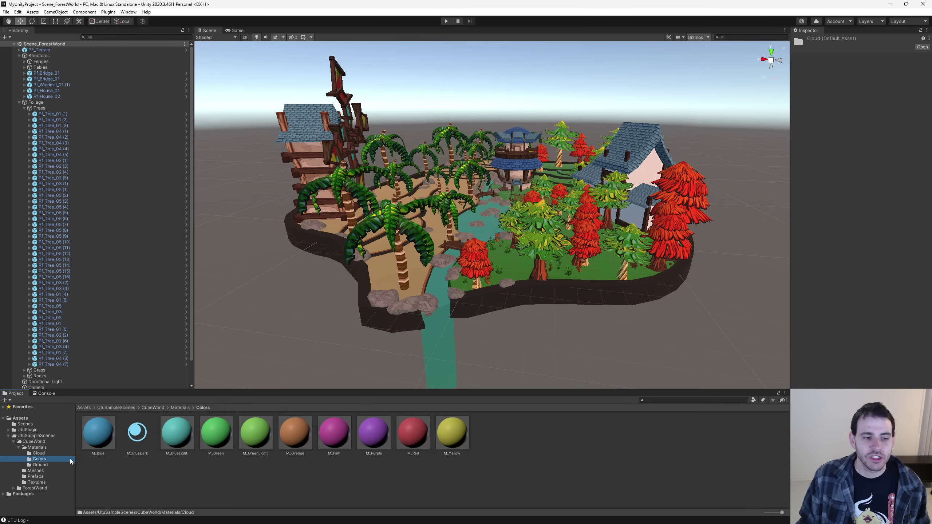
left_click(44, 465)
left_click(37, 471)
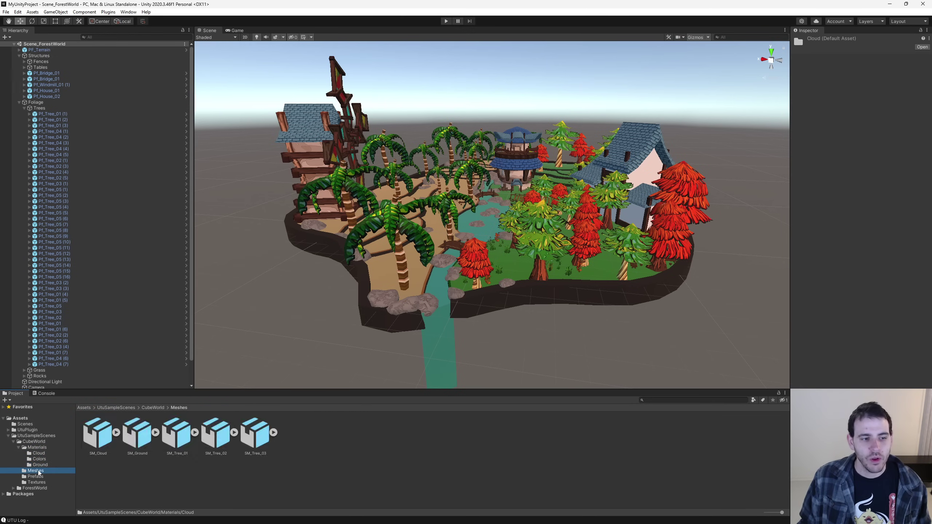
left_click(37, 476)
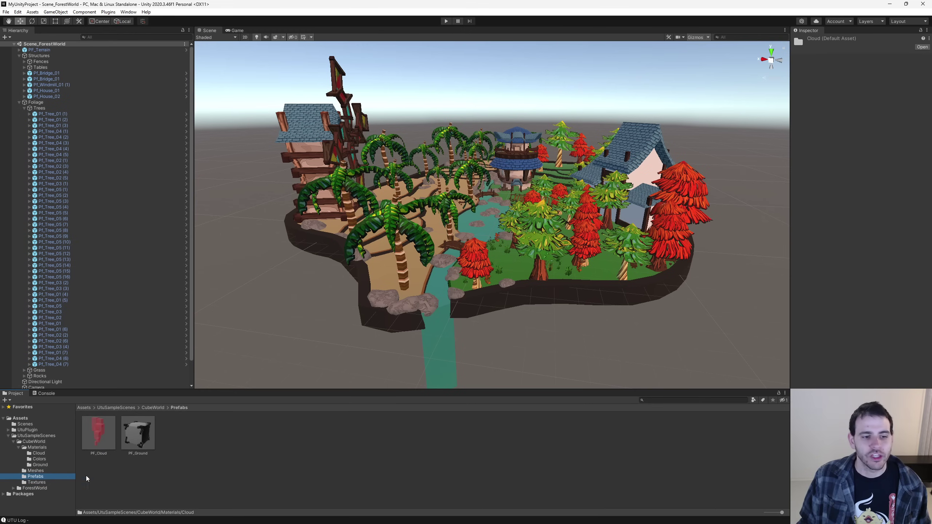
left_click(48, 483)
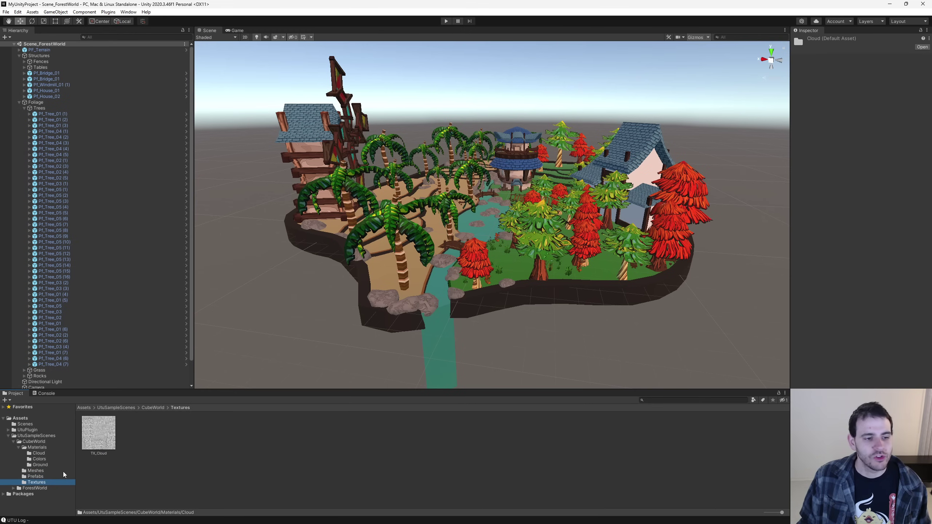
left_click(18, 447)
left_click(13, 441)
Step: Browse ForestWorld's grass, rock, tree and structure folders, then inspect the Terrain folder's PF_Terrain prefab
left_click(14, 447)
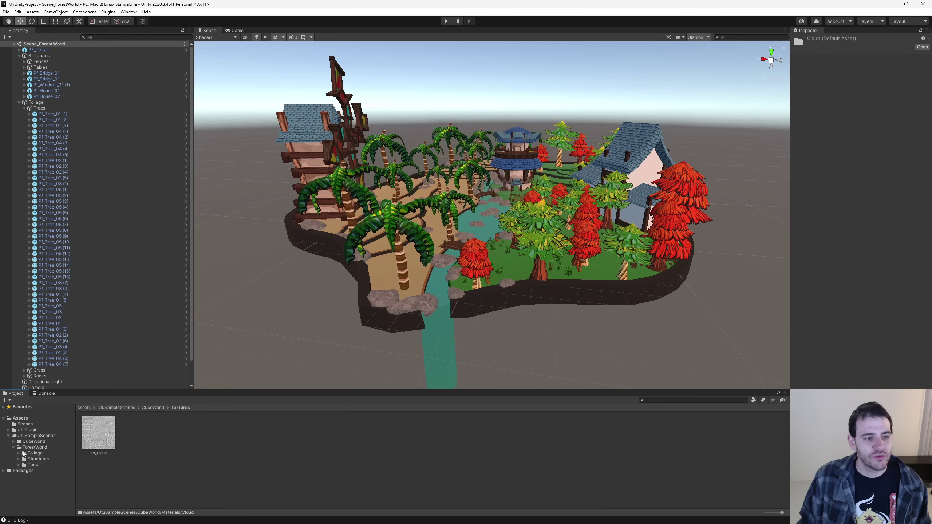
left_click(14, 454)
left_click(19, 453)
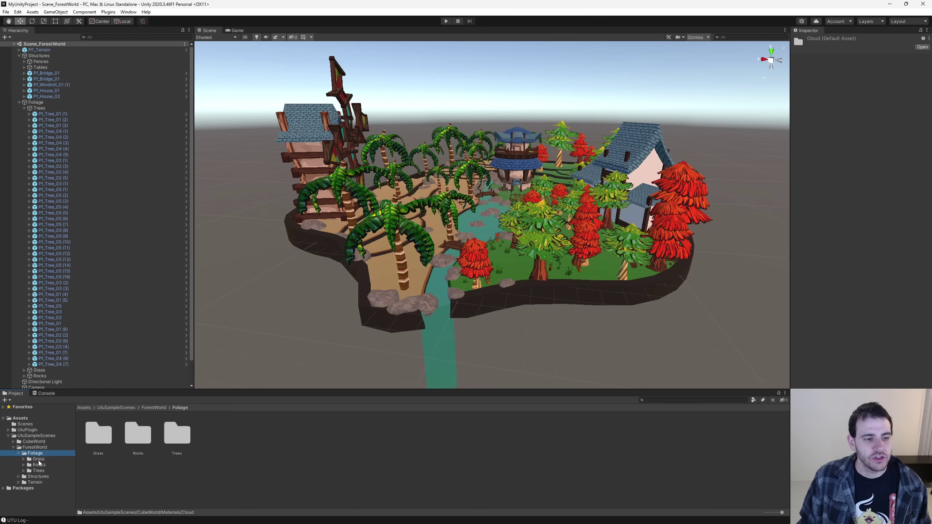
left_click(37, 459)
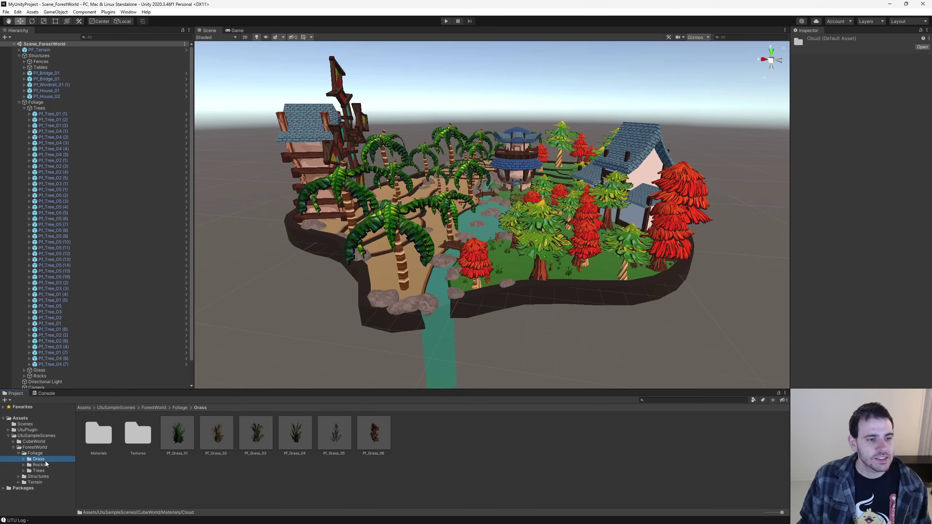
left_click(41, 465)
left_click(40, 471)
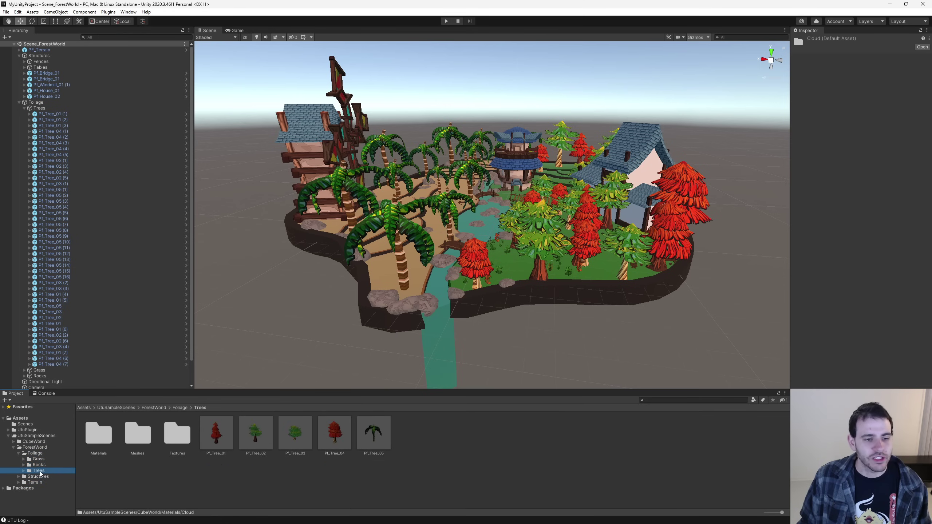
left_click(40, 476)
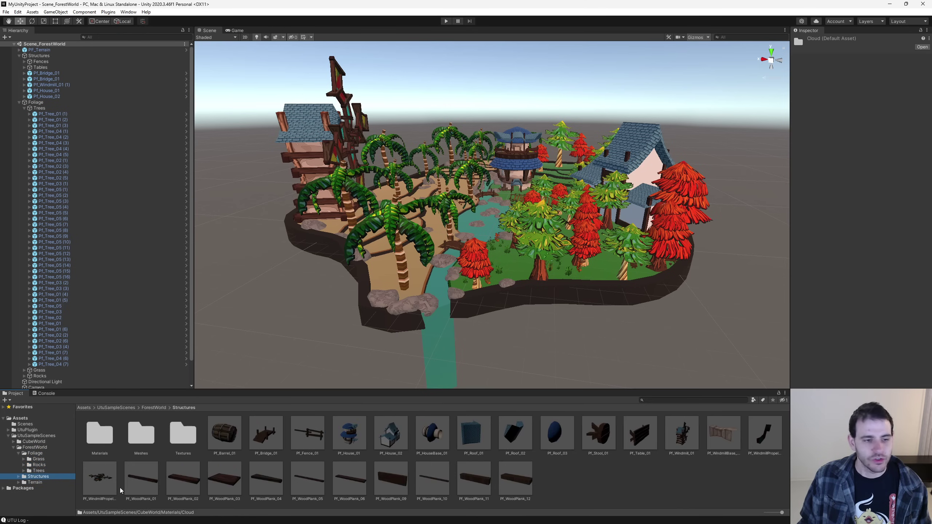
left_click(50, 481)
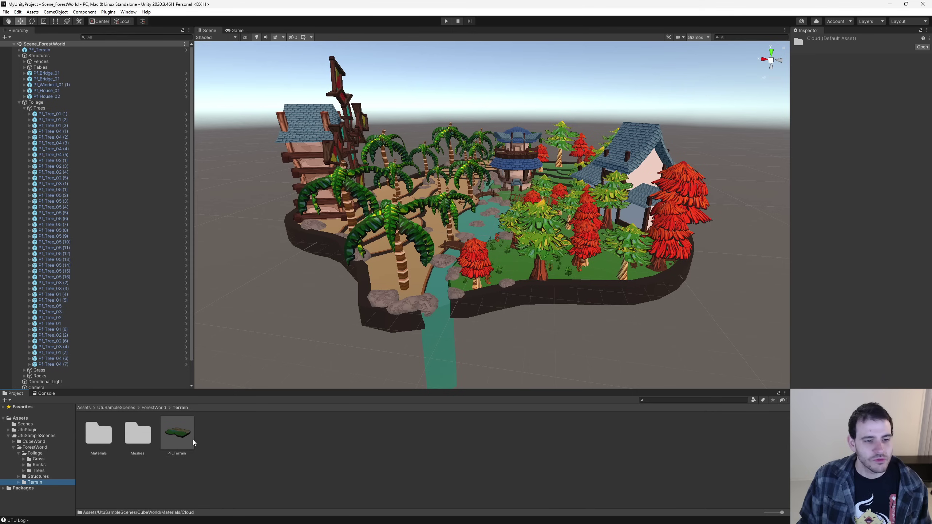
left_click(185, 437)
Step: Collapse the folder trees and return through UtuSampleScenes to the top Assets folder
left_click(24, 453)
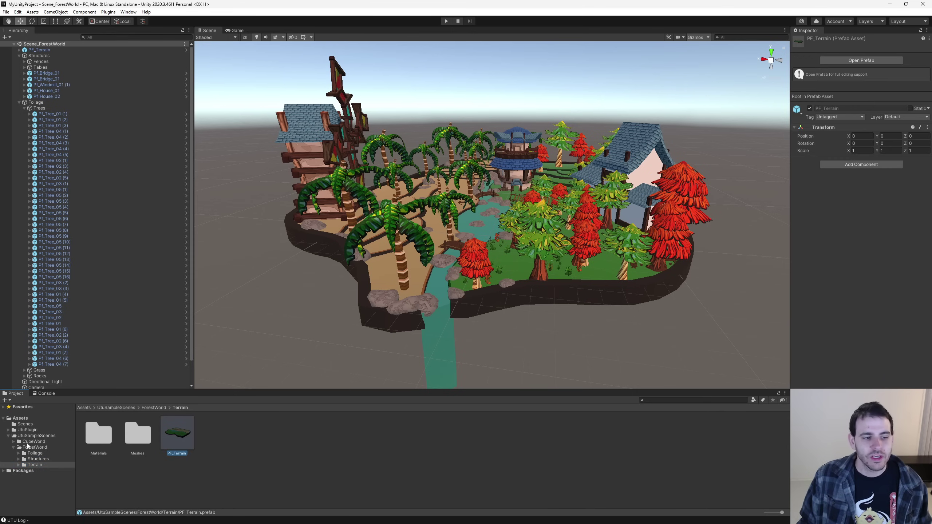
left_click(34, 441)
left_click(37, 436)
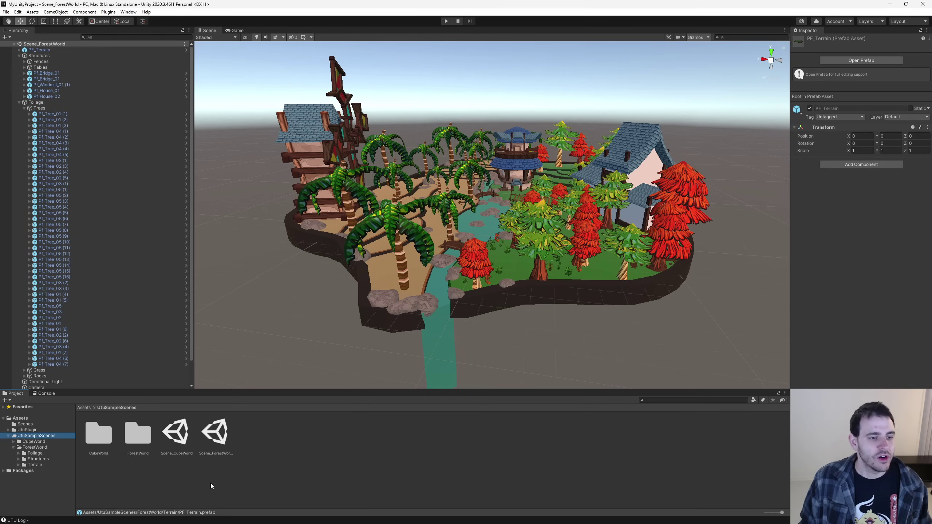
left_click(20, 418)
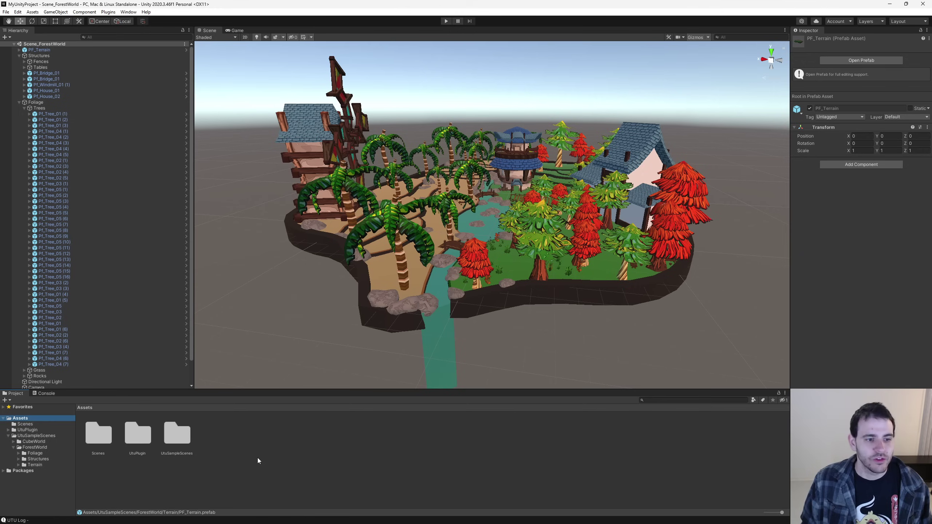
Step: Open the Utu Plugin export window with SampleScene, CubeWorld and ForestWorld all checked
left_click(111, 12)
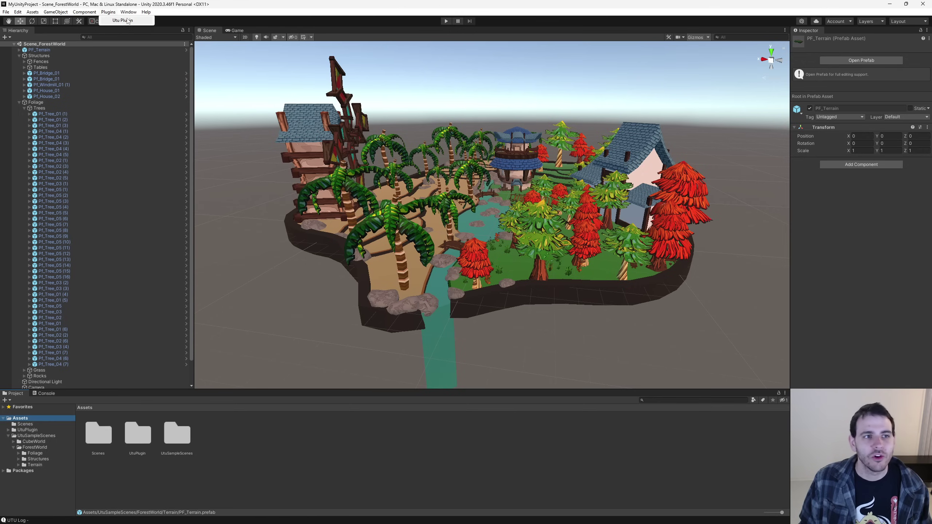
left_click(123, 20)
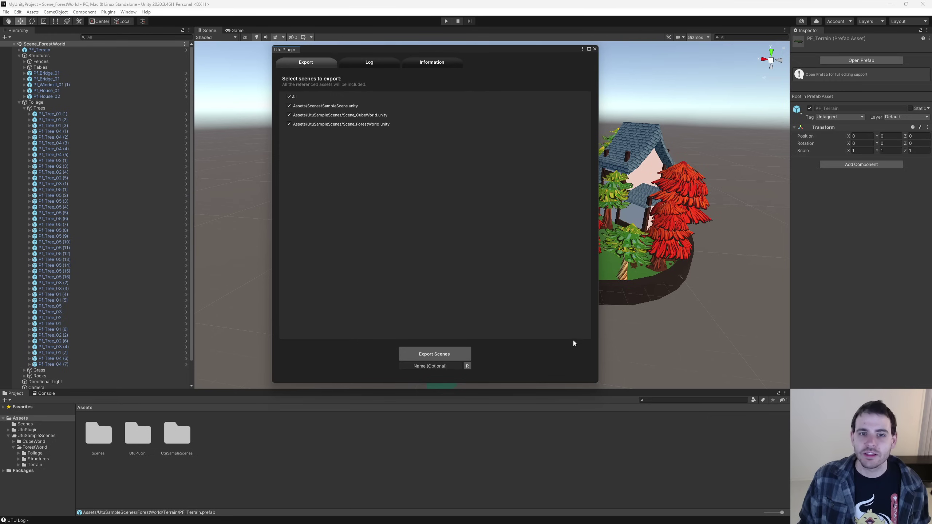
left_click(293, 106)
left_click(297, 115)
left_click(295, 124)
left_click(303, 115)
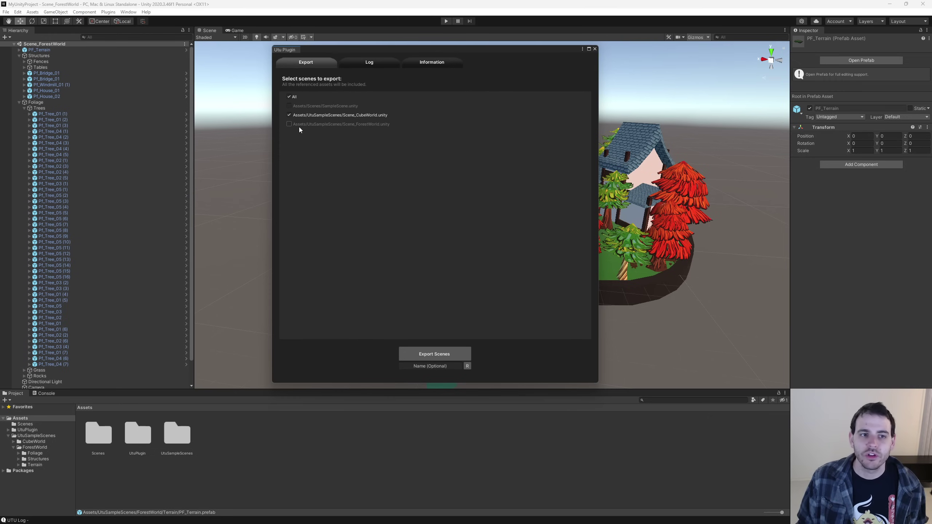
left_click(298, 124)
left_click(307, 105)
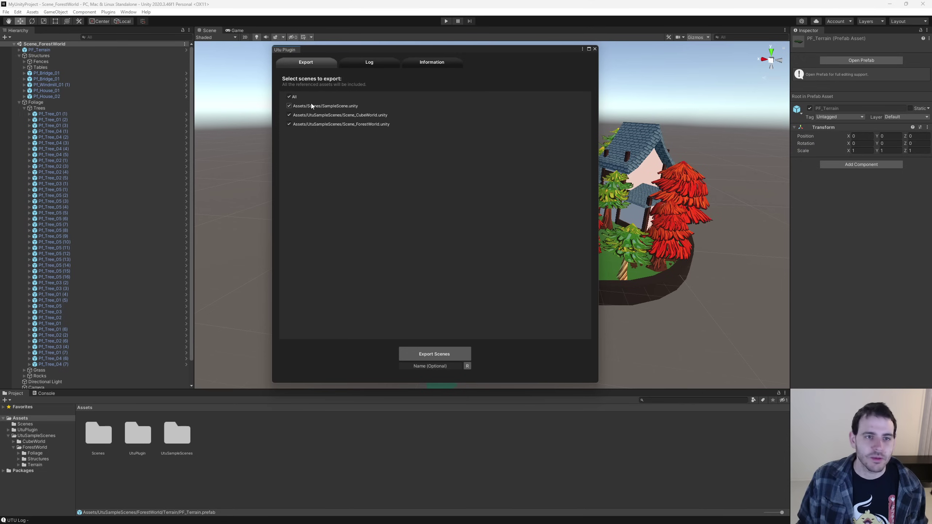
left_click(294, 104)
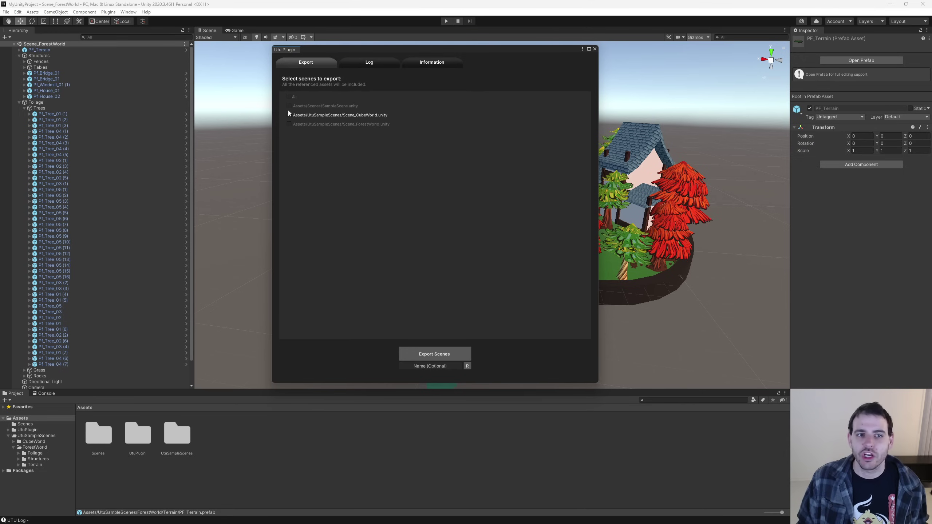
left_click(290, 97)
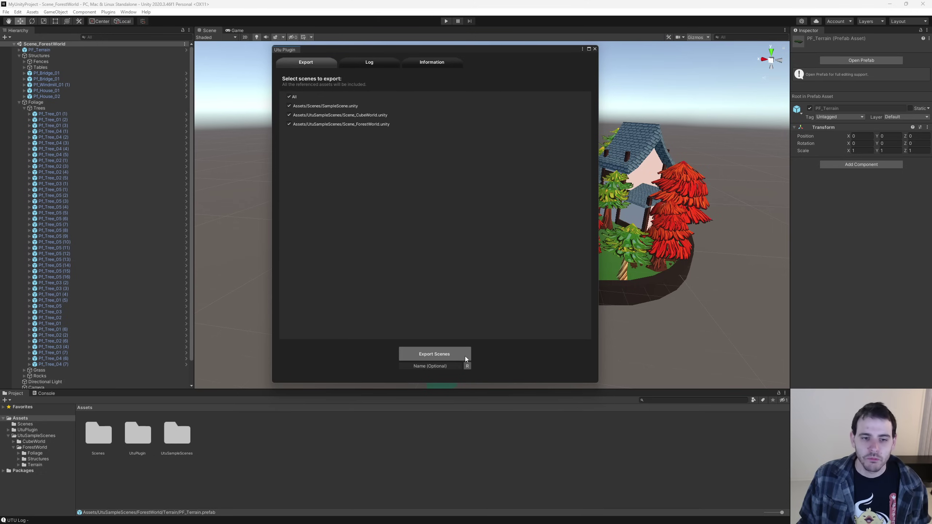
Step: Regenerate random export names until the export is named wiggly_export
left_click(467, 366)
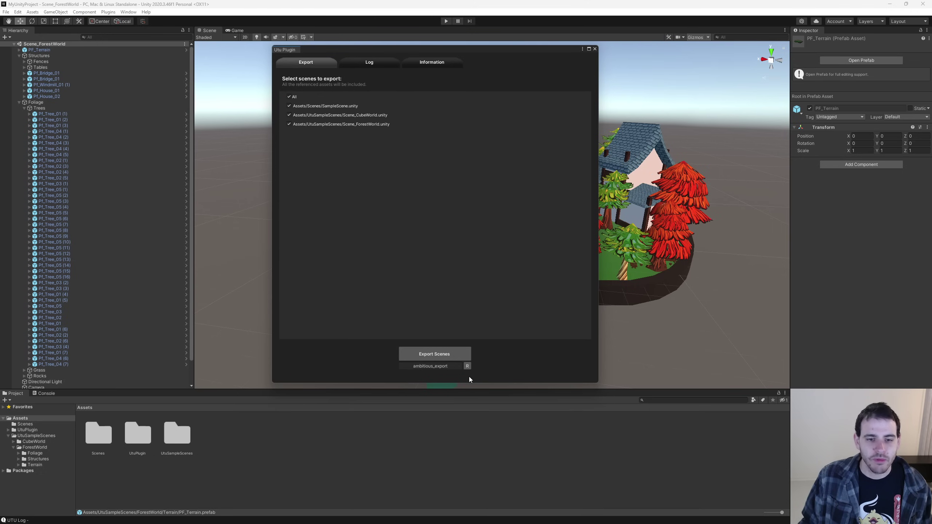
left_click(468, 367)
left_click(468, 368)
left_click(468, 368)
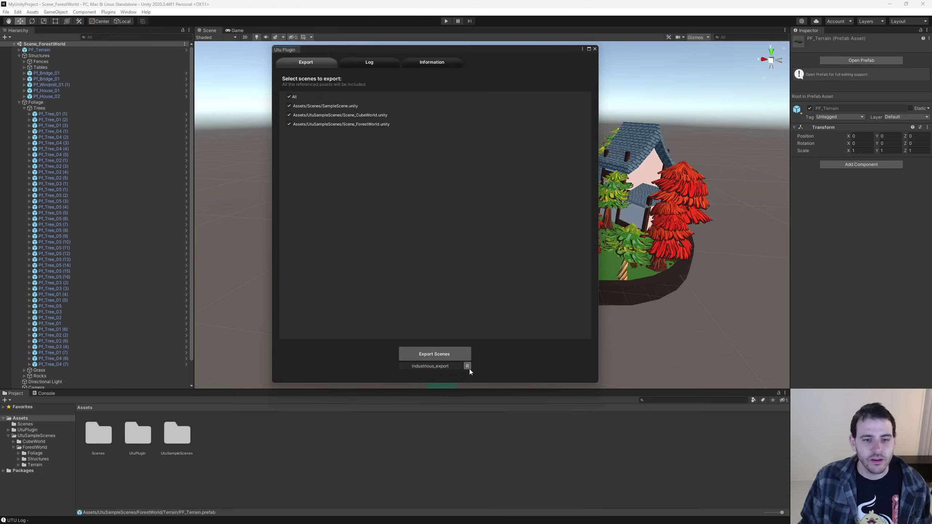
left_click(468, 368)
left_click(467, 366)
left_click(467, 366)
left_click(468, 366)
left_click(467, 366)
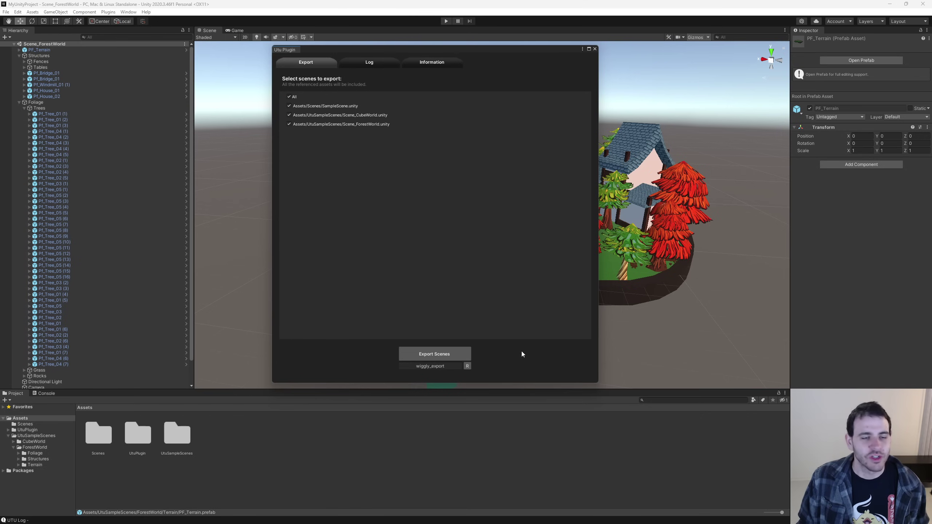
Step: Export all three scenes as wiggly_export, then uncheck and recheck SampleScene and CubeWorld
left_click(450, 354)
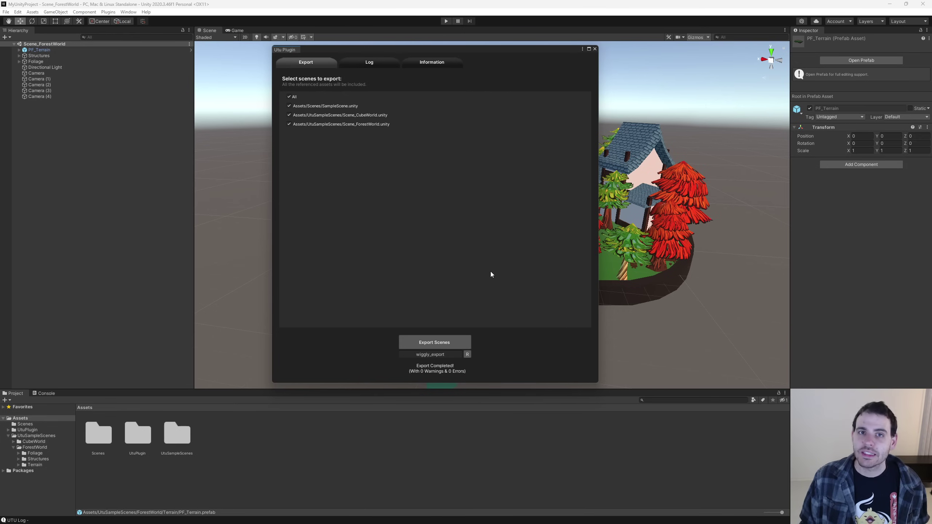
left_click(299, 107)
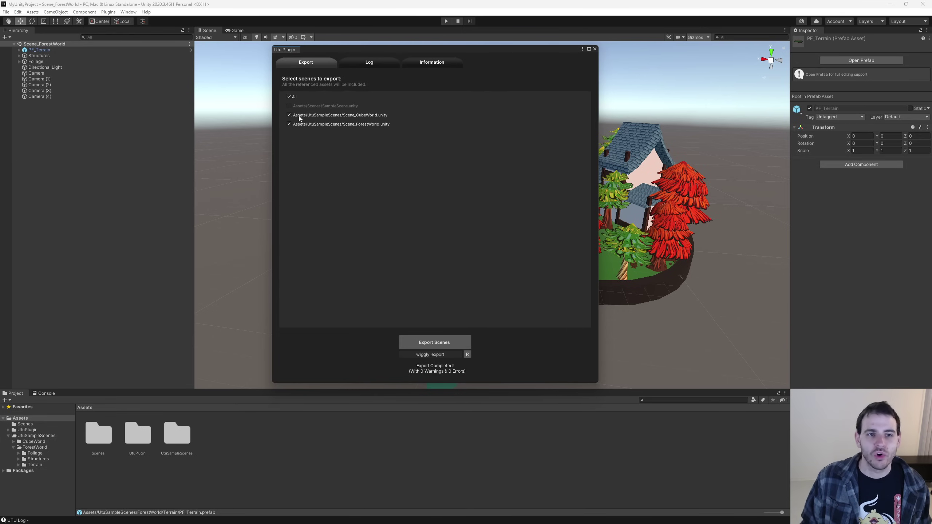
left_click(298, 115)
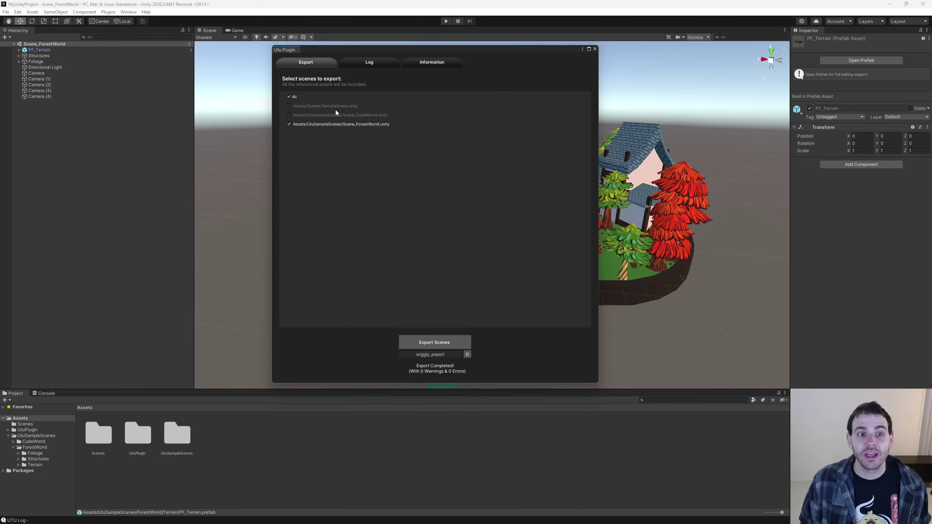
left_click(325, 116)
left_click(315, 106)
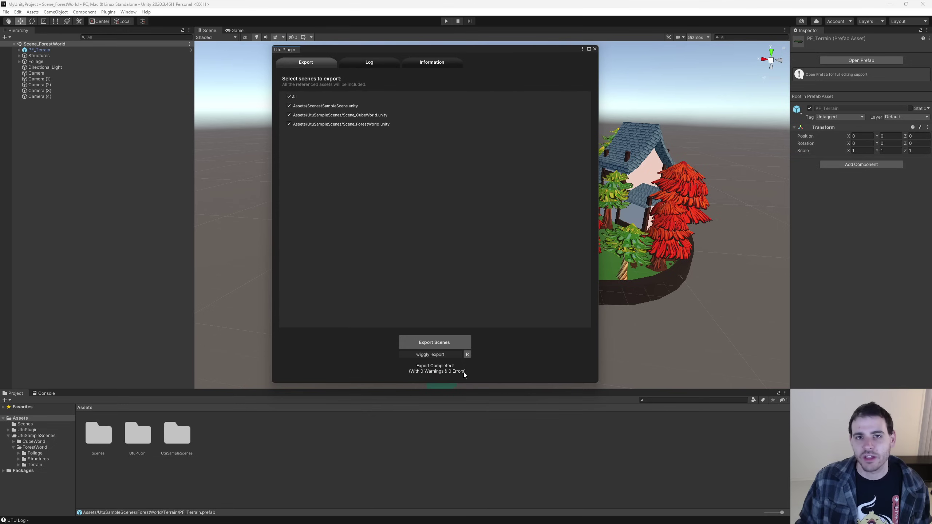
Step: Scroll the export log to its completion summary, then show the plugin's Information page
left_click(380, 64)
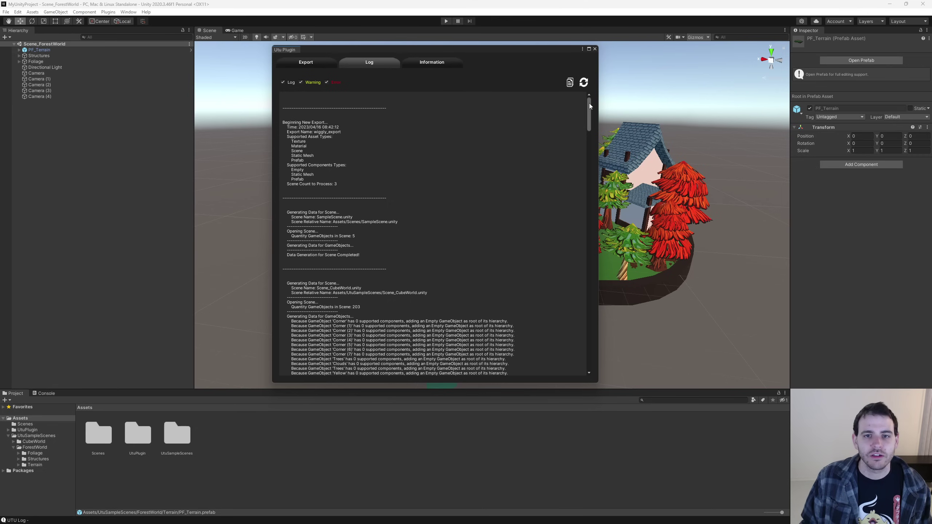
left_click_drag(589, 103, 586, 225)
left_click_drag(586, 238, 583, 349)
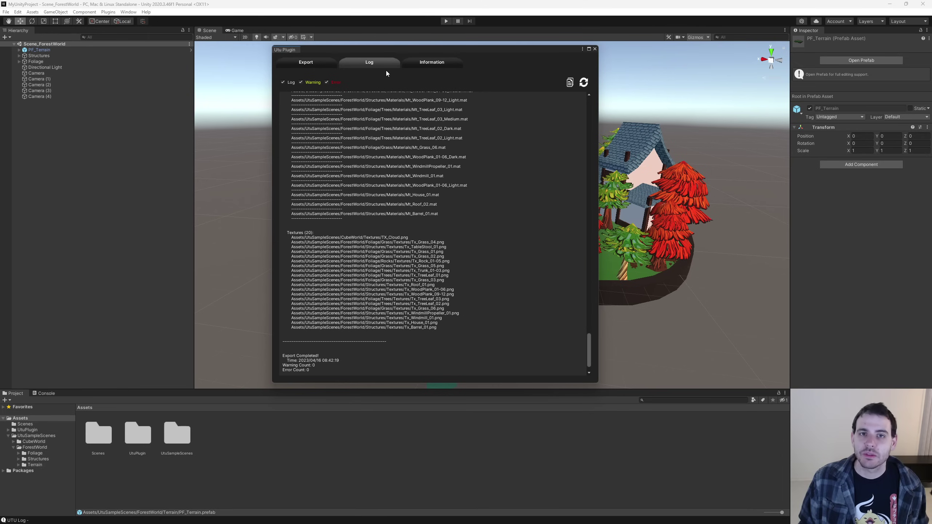
left_click(444, 63)
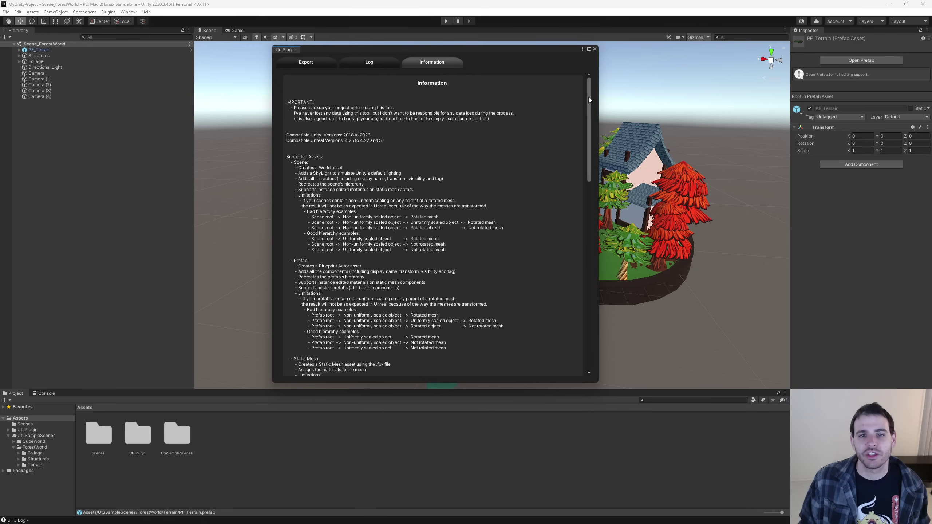
Step: Scroll through the Information page's compatible versions and supported assets notes
left_click_drag(589, 96, 585, 299)
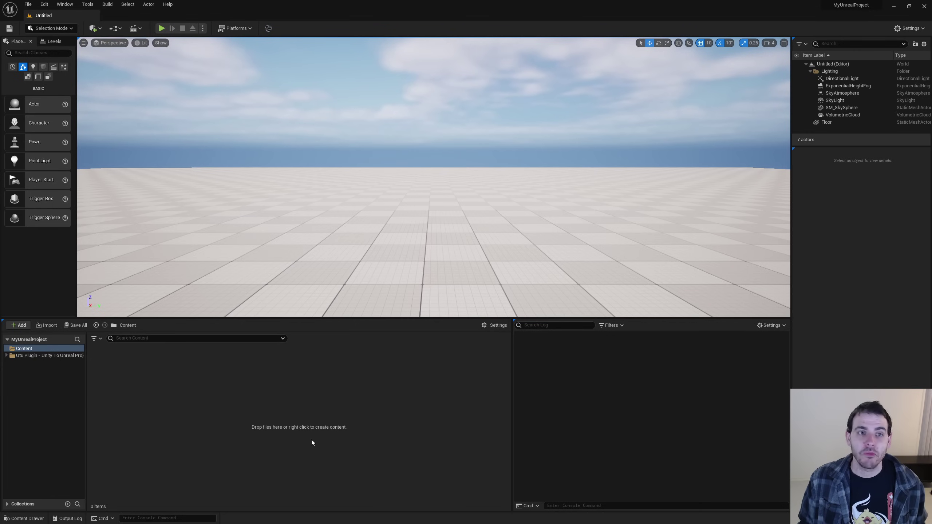
left_click(44, 356)
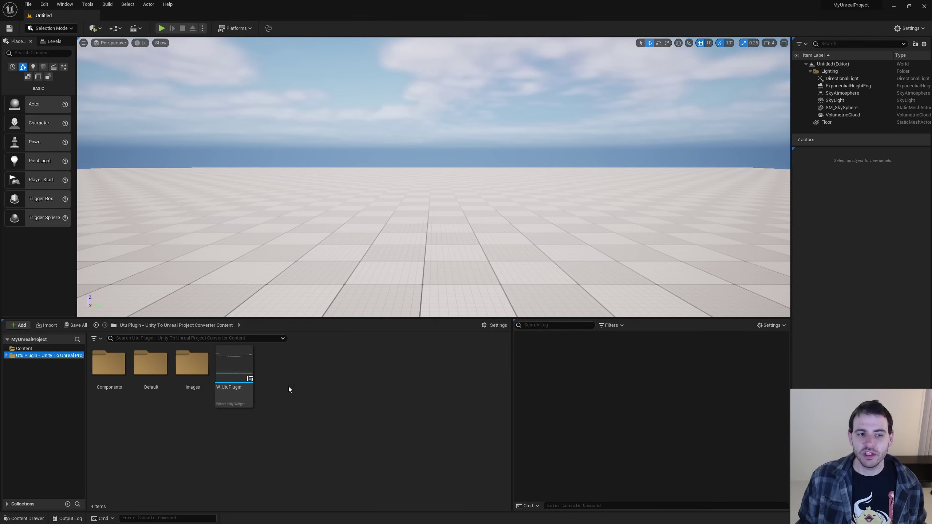
left_click(32, 348)
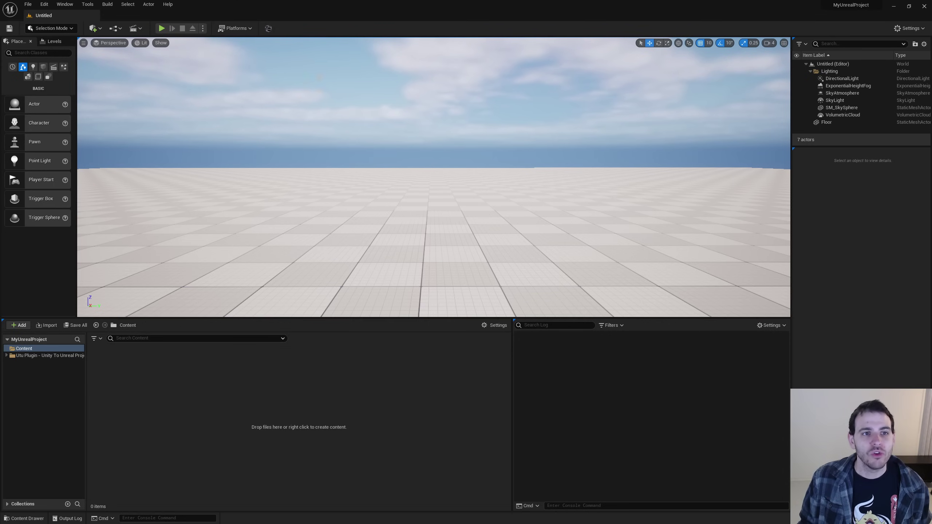
Step: Open the Unreal Utu Plugin window and select wiggly_export plus daily_export among the four exports
left_click(268, 29)
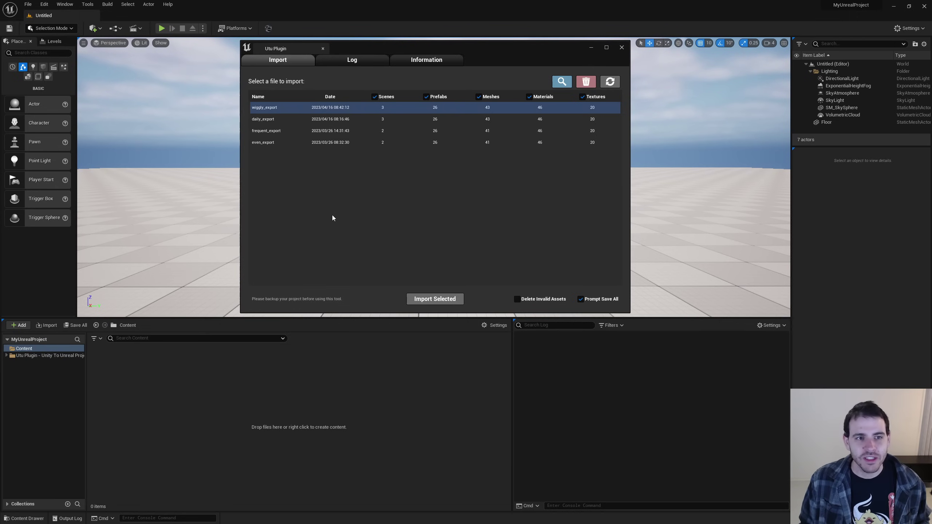
left_click(288, 132)
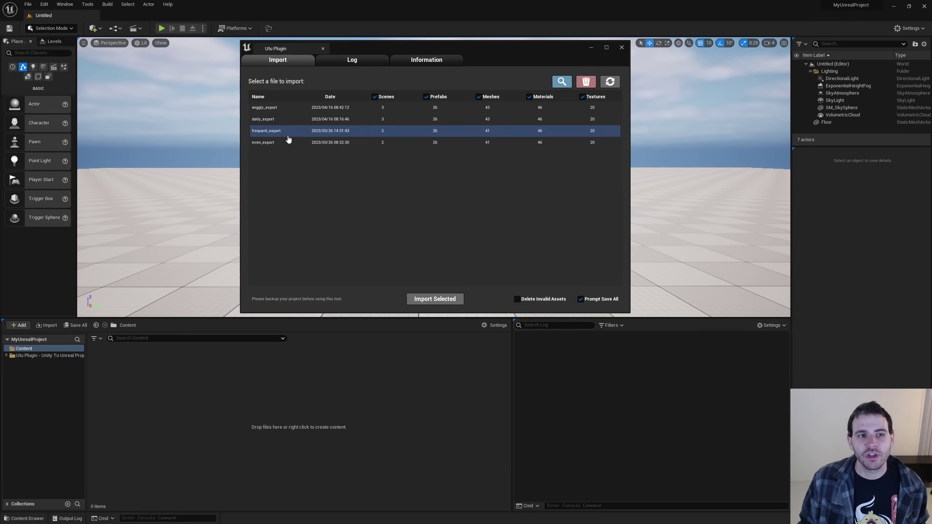
left_click(285, 119)
left_click(285, 107)
left_click(283, 119)
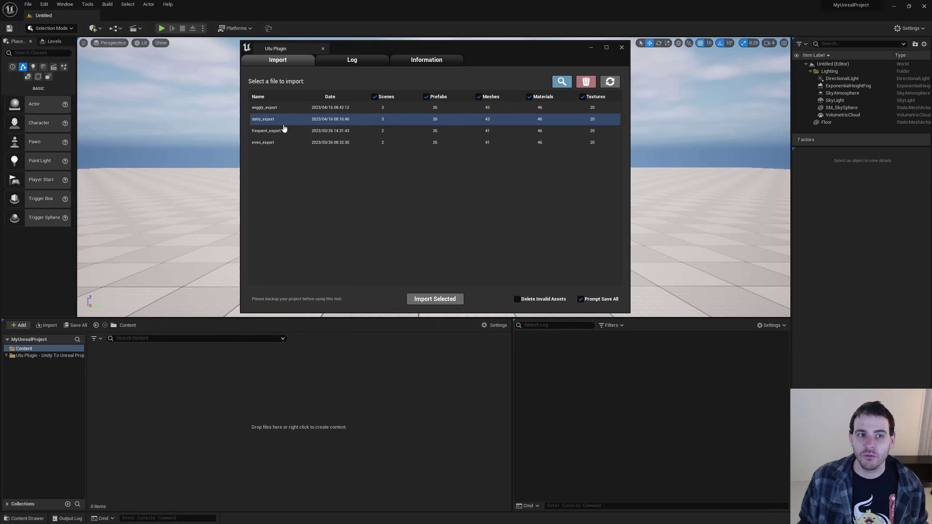
left_click(282, 132)
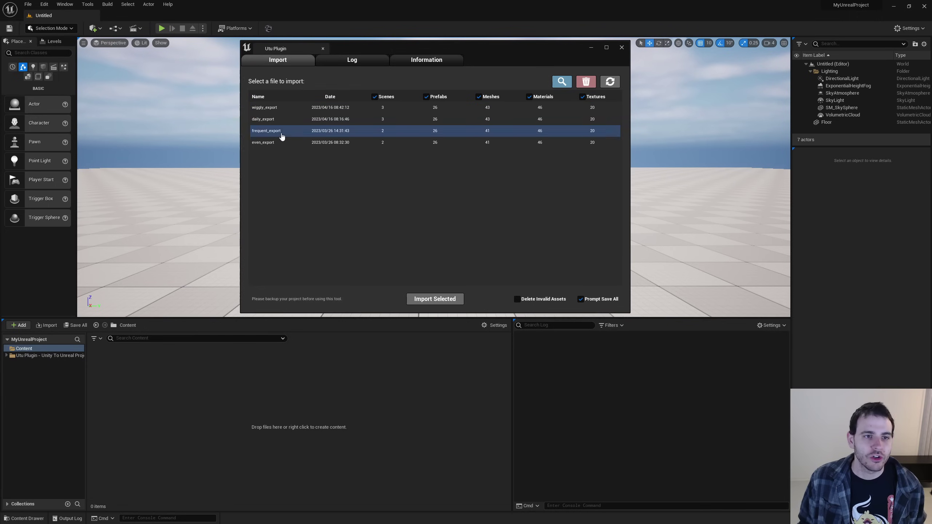
left_click(286, 143)
left_click(285, 108)
left_click(284, 122)
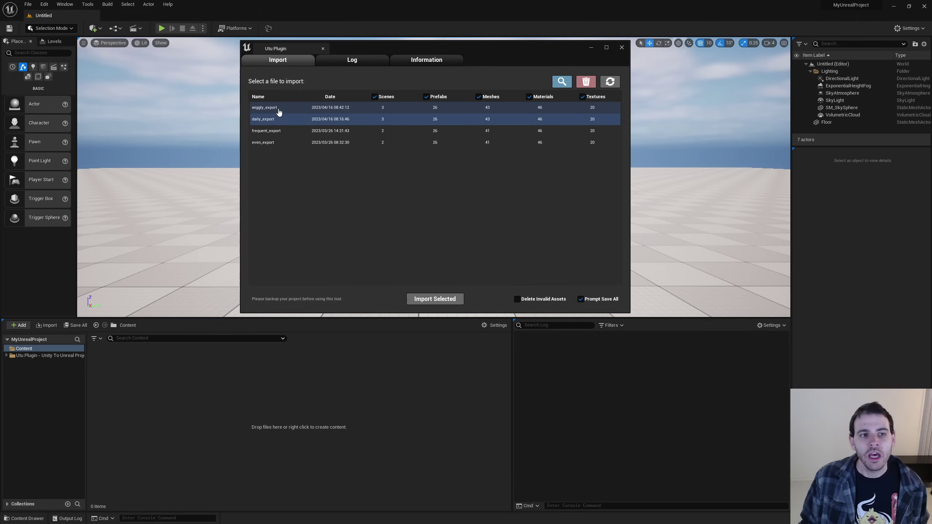
left_click(261, 107)
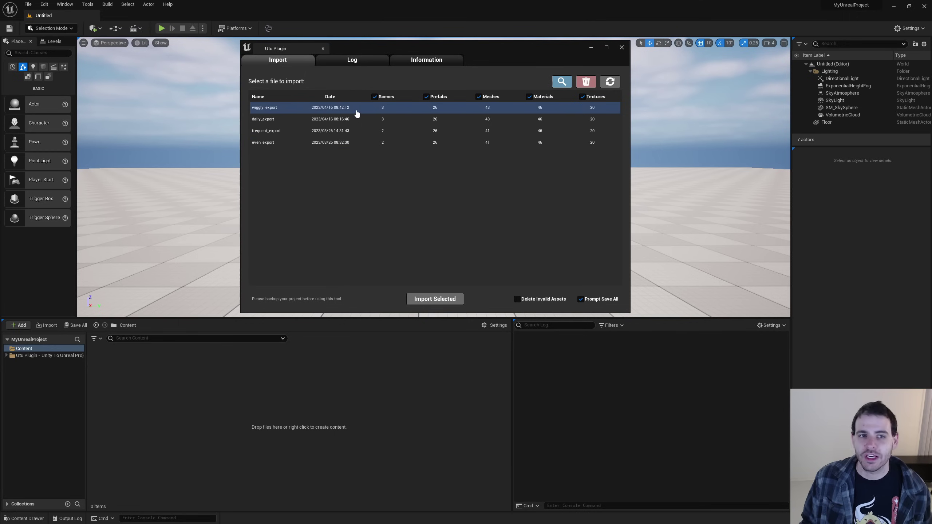
left_click(348, 120, "ctrl")
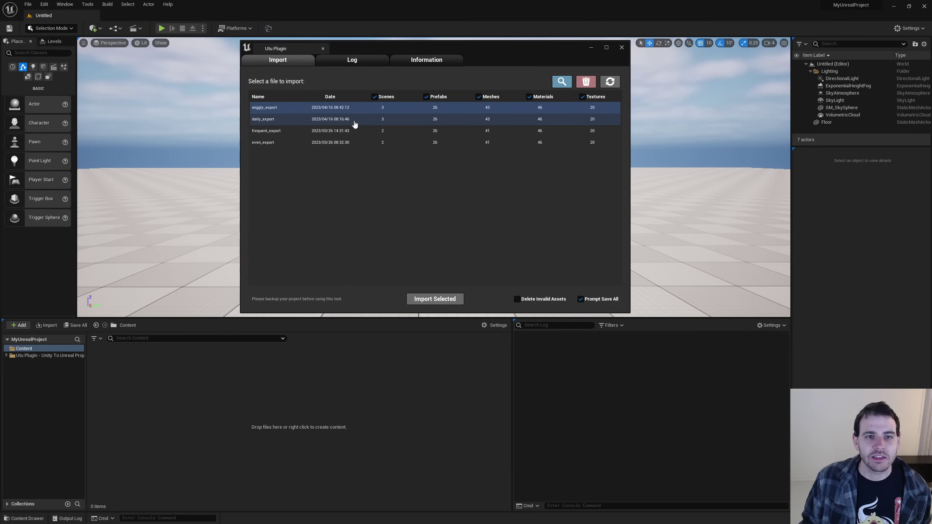
Step: Check the export counts, then exclude Scenes from the import
mouse_move(382, 110)
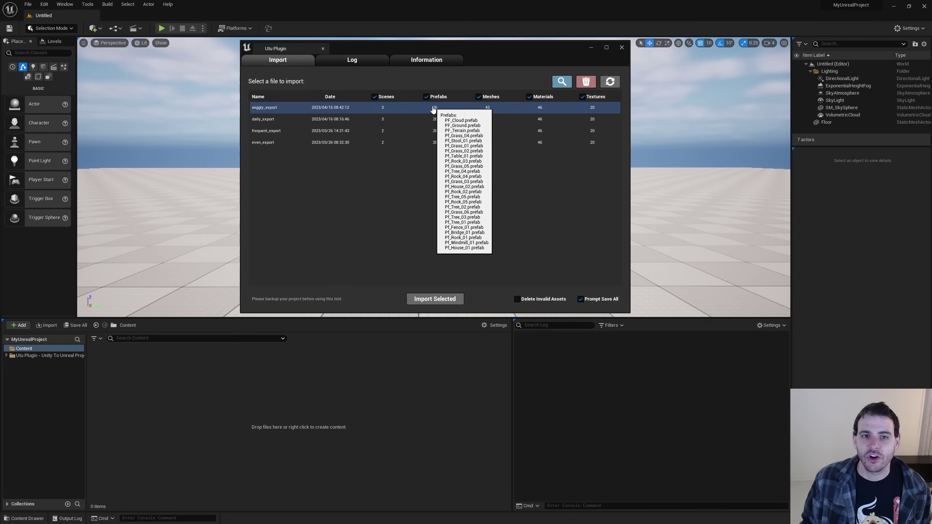
mouse_move(487, 110)
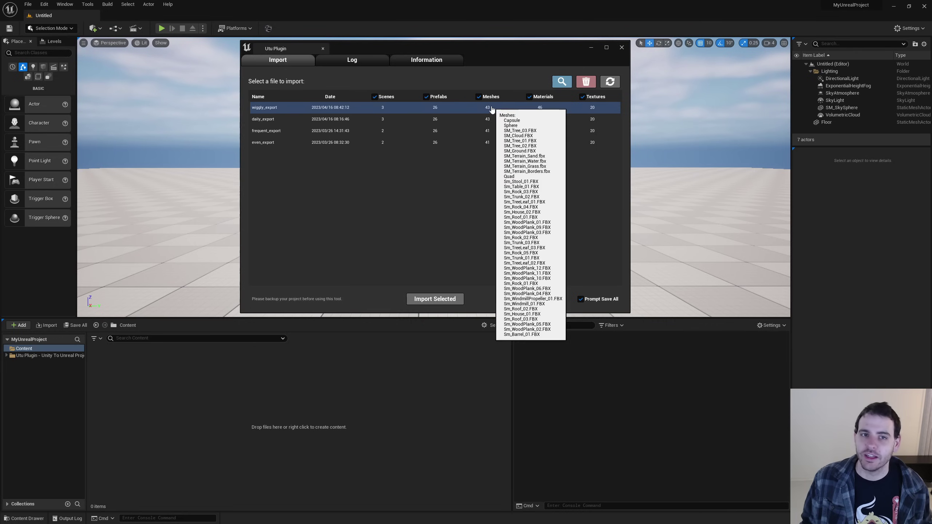
left_click(386, 97)
Step: Toggle Prefabs and Meshes off and back on, and re-include Scenes
left_click(428, 98)
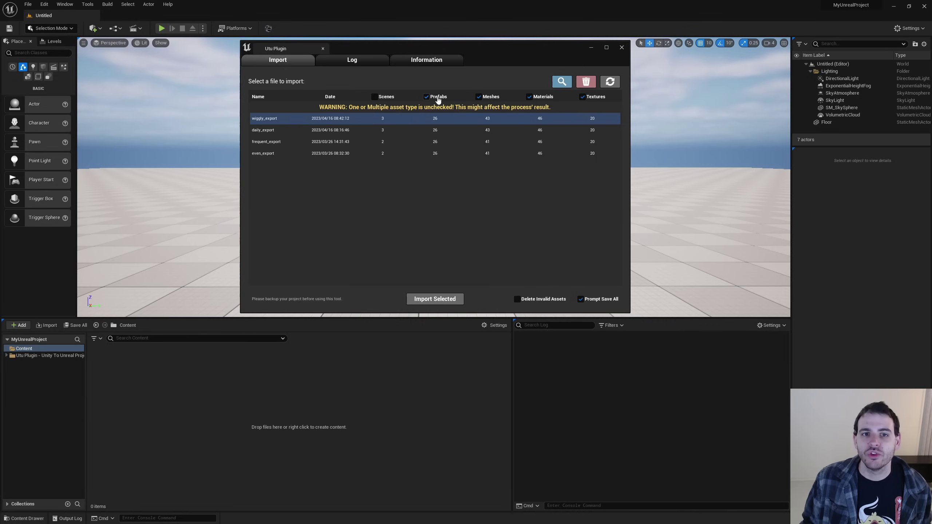
left_click(483, 97)
left_click(426, 97)
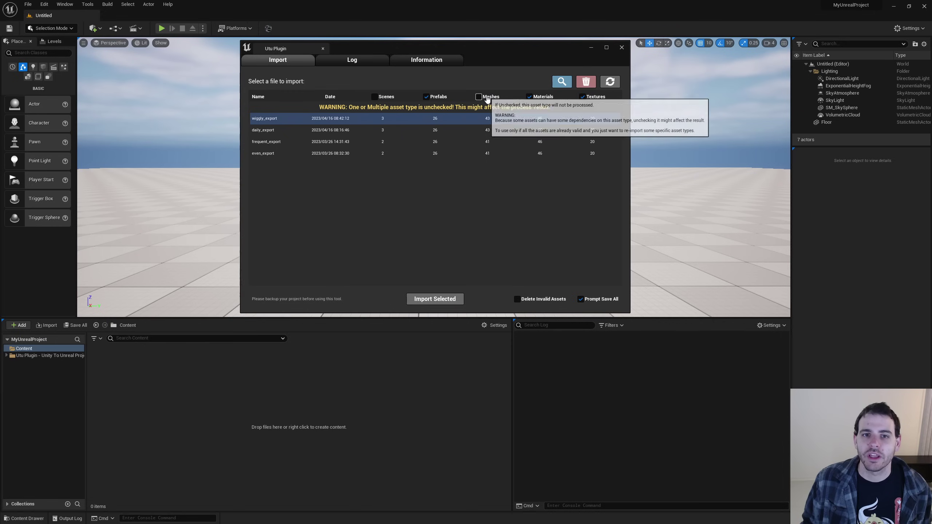
left_click(478, 97)
left_click(374, 97)
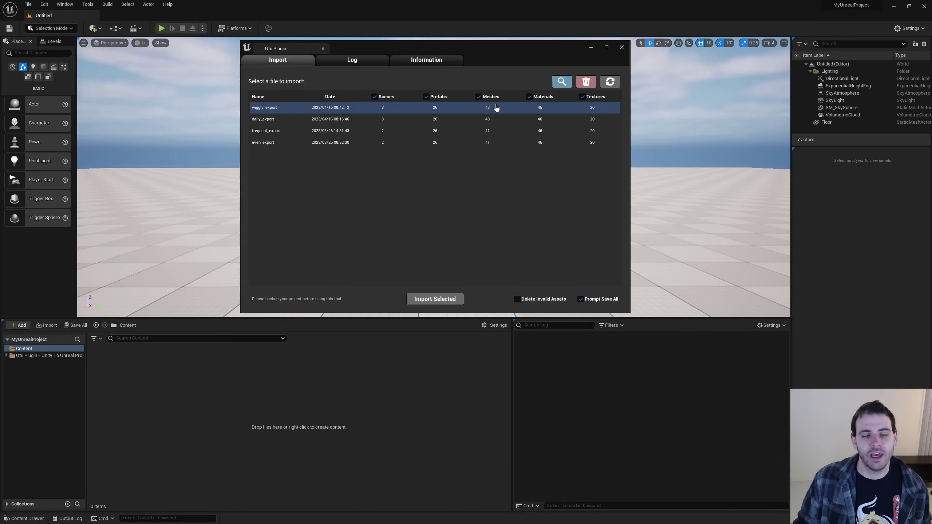
Step: Toggle Materials, Meshes, Prefabs and Scenes off and on, ending with all five types checked
left_click(528, 97)
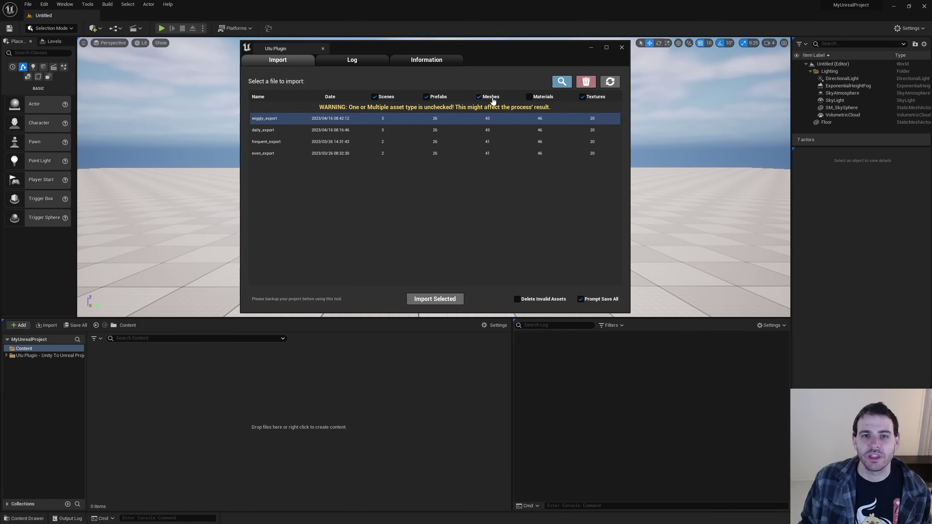
left_click(478, 97)
left_click(426, 97)
left_click(426, 97)
left_click(374, 97)
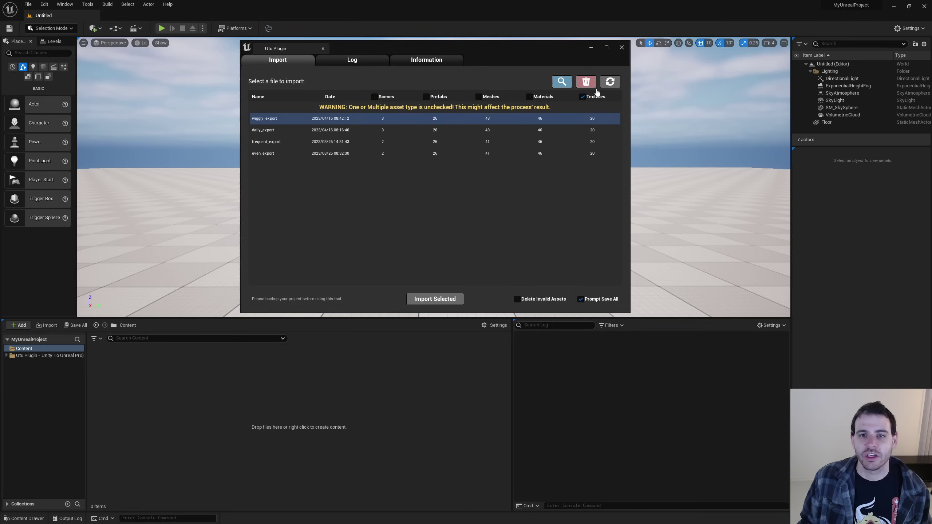
left_click(529, 97)
left_click(478, 96)
left_click(426, 96)
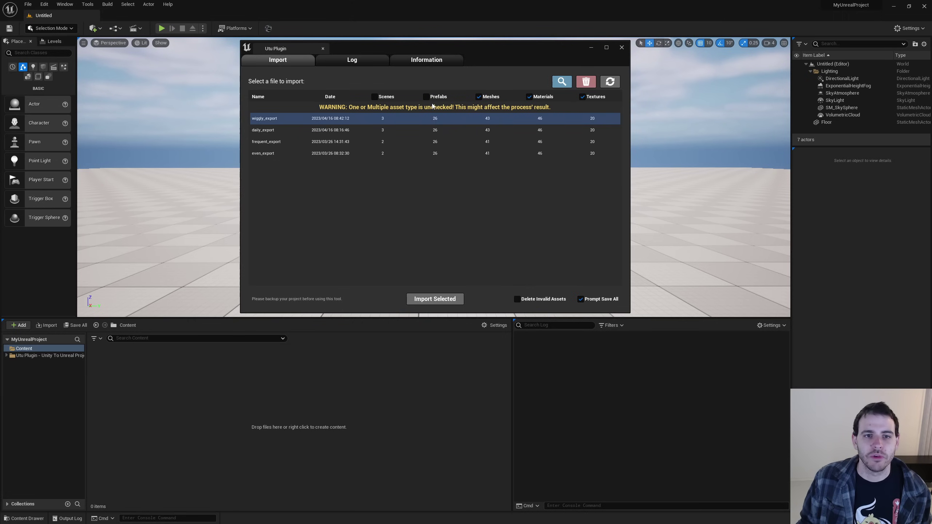
left_click(374, 97)
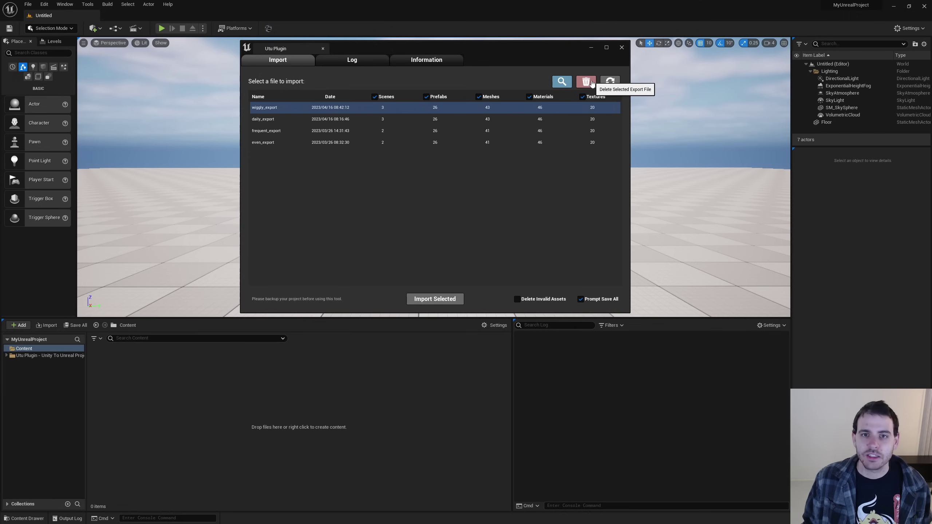
Step: Select even_export and delete it, leaving wiggly_export, daily_export and frequent_export
left_click(376, 121)
left_click(325, 140, "ctrl")
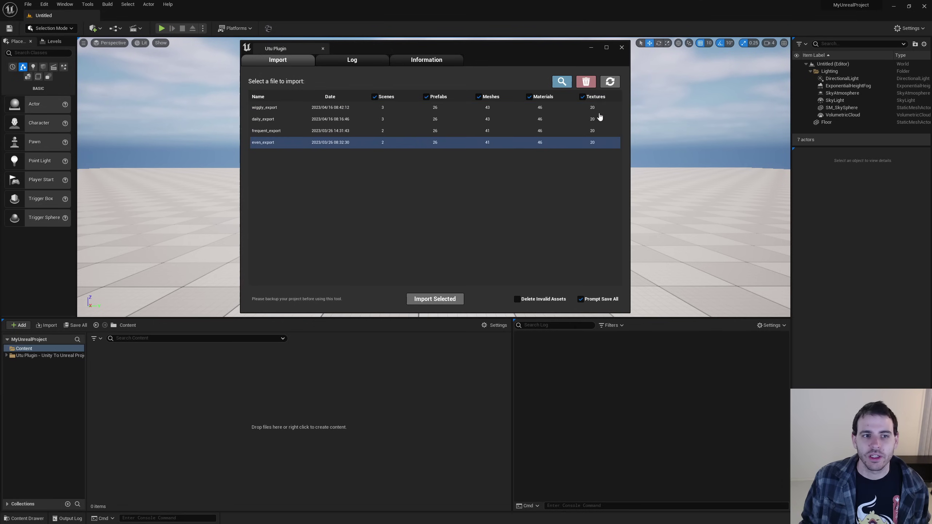
left_click(586, 82)
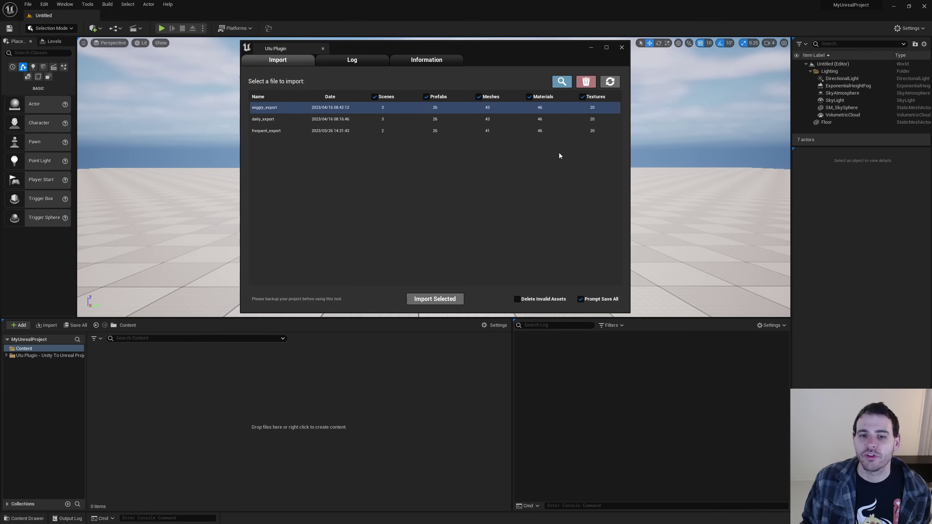
mouse_move(533, 305)
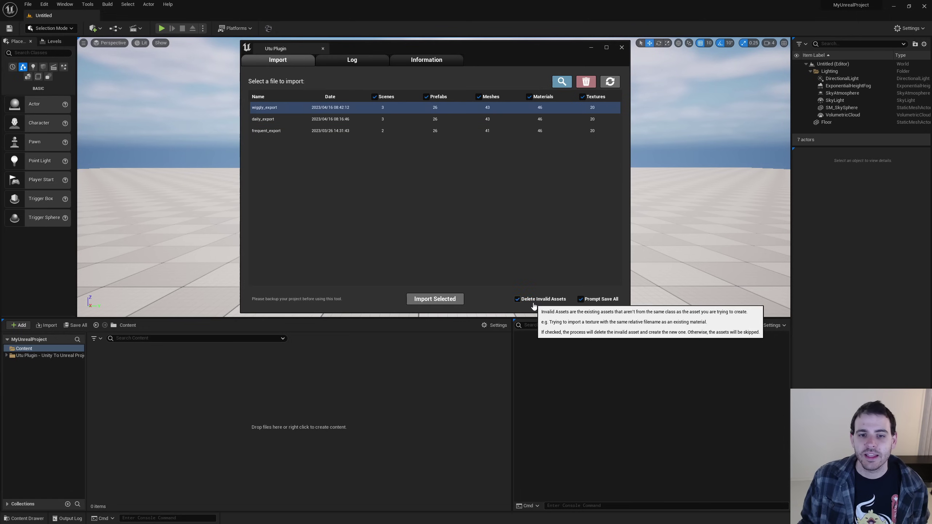
left_click(533, 303)
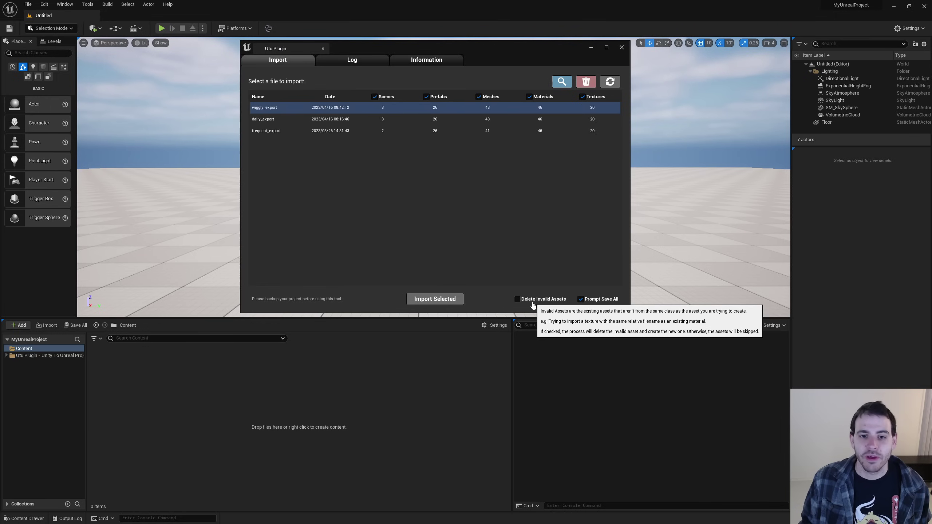
left_click(520, 302)
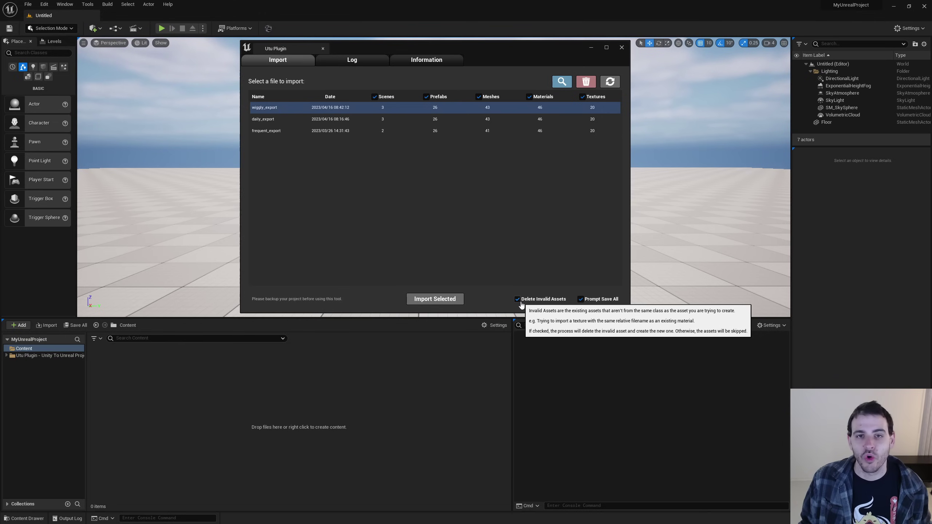
left_click(521, 302)
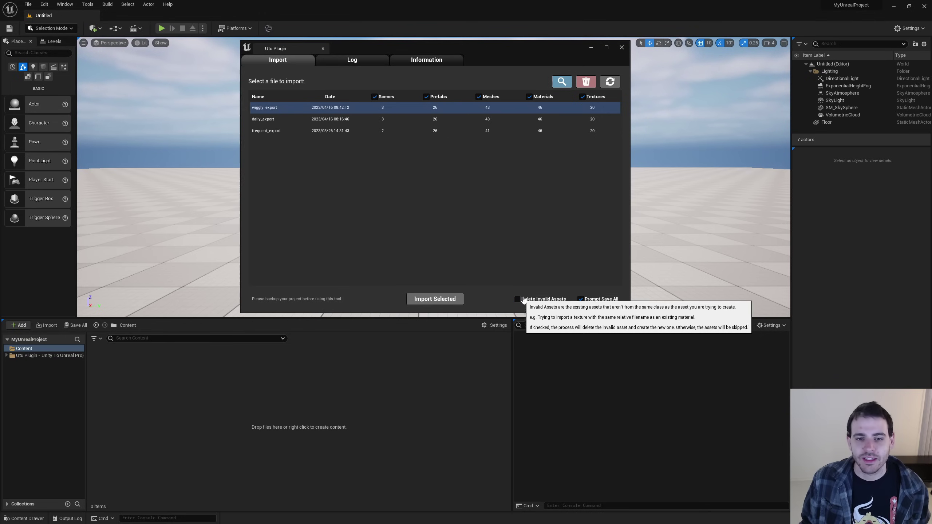
left_click(555, 301)
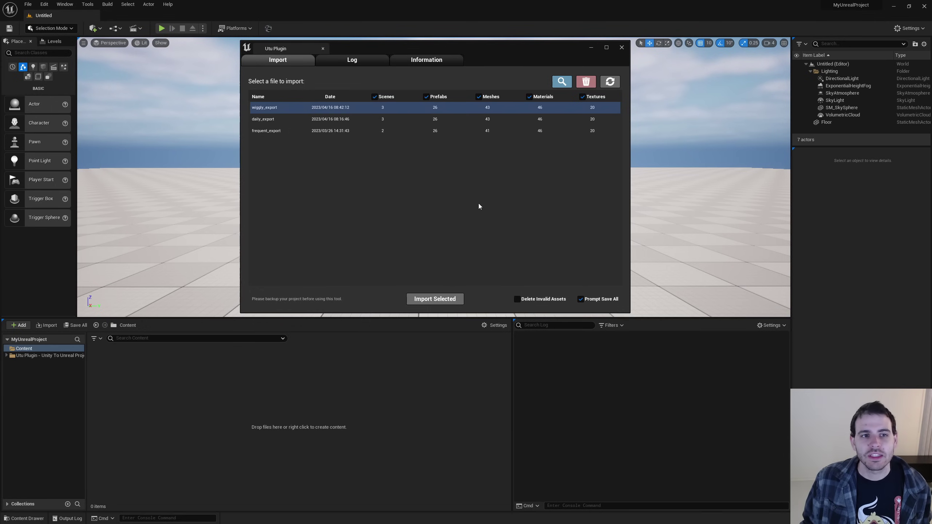
Step: Import wiggly_export and wait for it to finish with 0 warnings and 0 errors
left_click(434, 303)
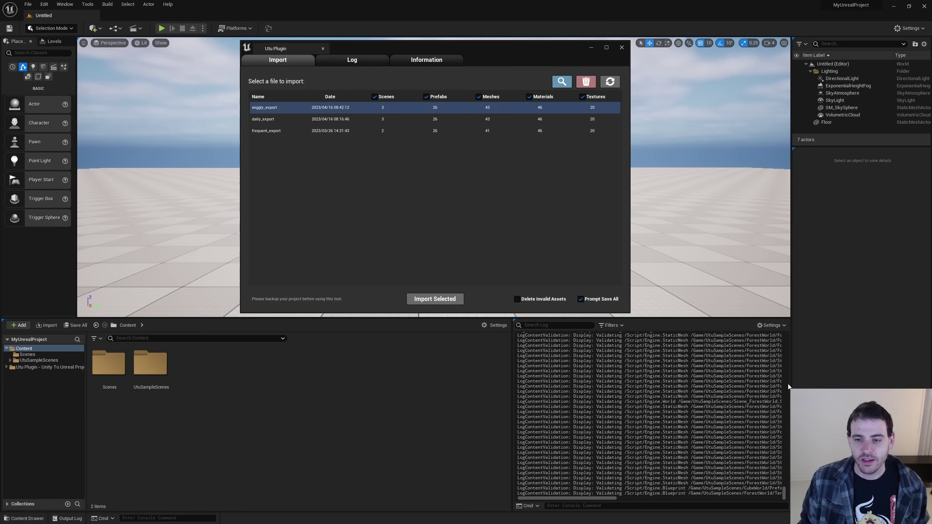
left_click_drag(784, 491, 788, 399)
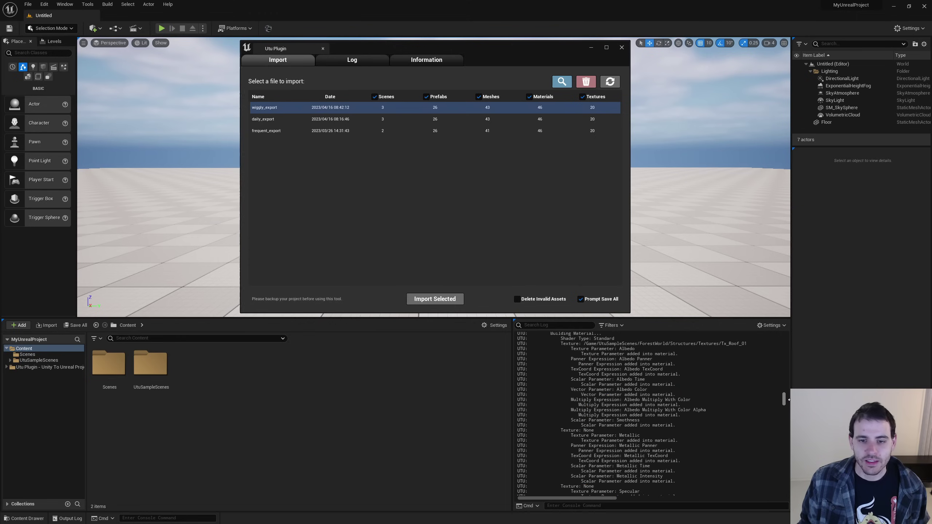
Step: Show the Utu import log with a 5000-entry limit, scrolled back to the wiggly_export summary
left_click(354, 62)
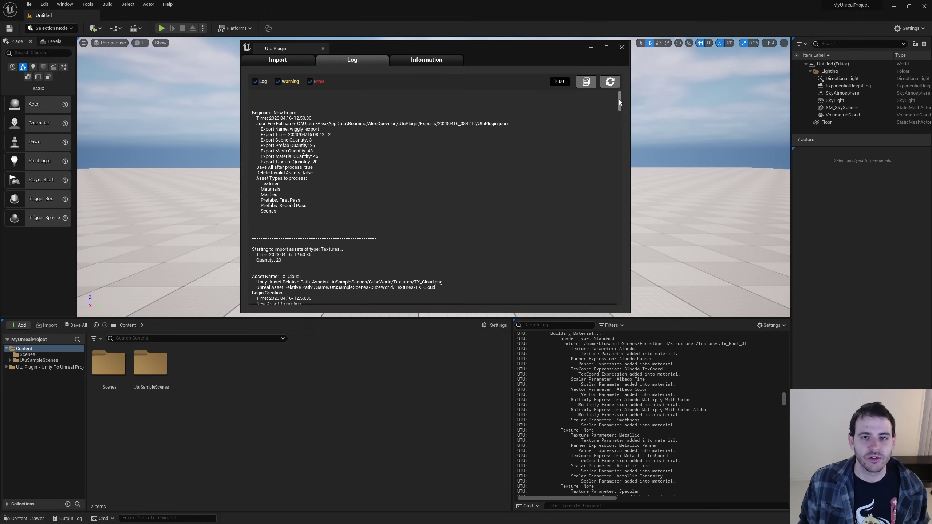
left_click_drag(619, 102, 607, 304)
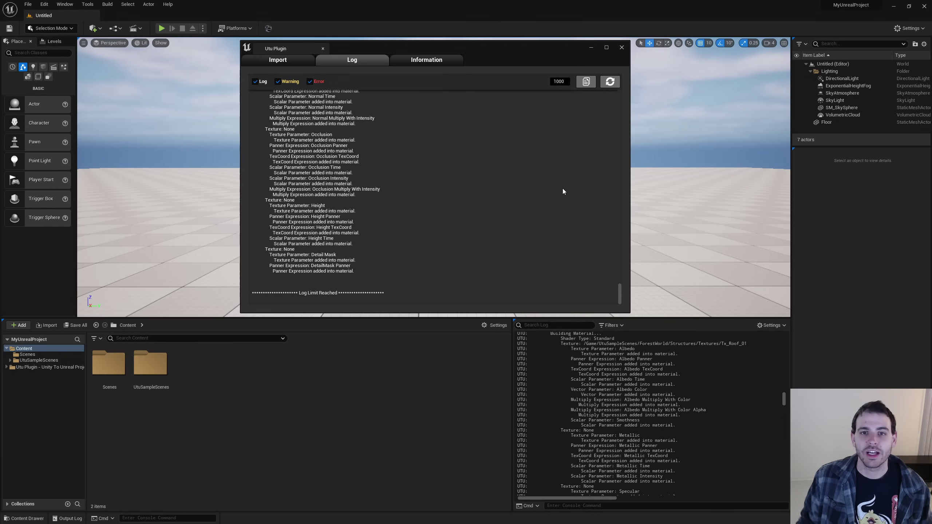
key("BackSpace")
key("BackSpace")
key("BackSpace")
key("BackSpace")
type("500")
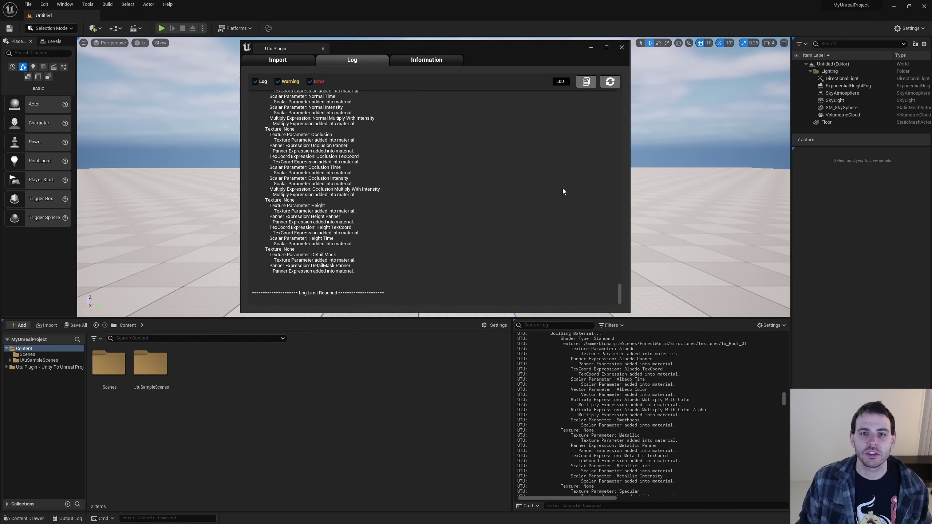
left_click(612, 83)
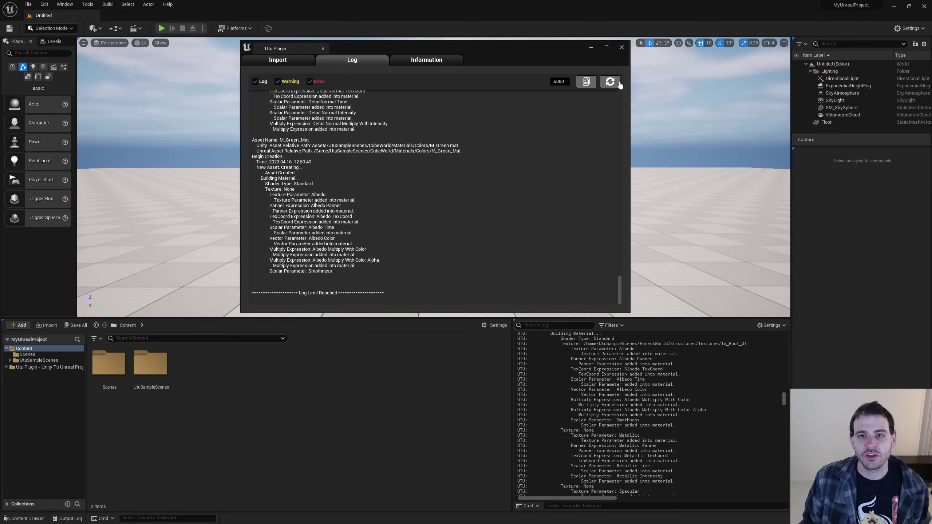
scroll(554, 202, "up", 15)
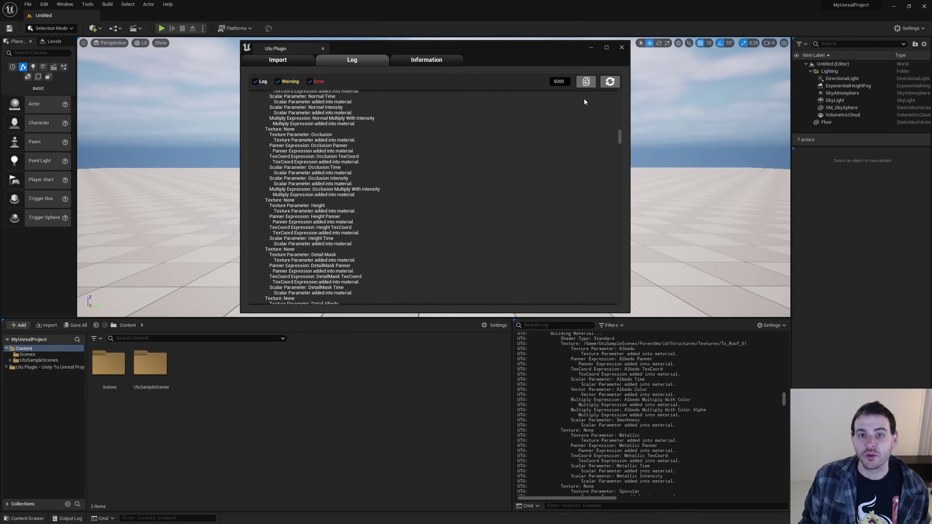
left_click_drag(623, 134, 609, 111)
scroll(602, 116, "up", 10)
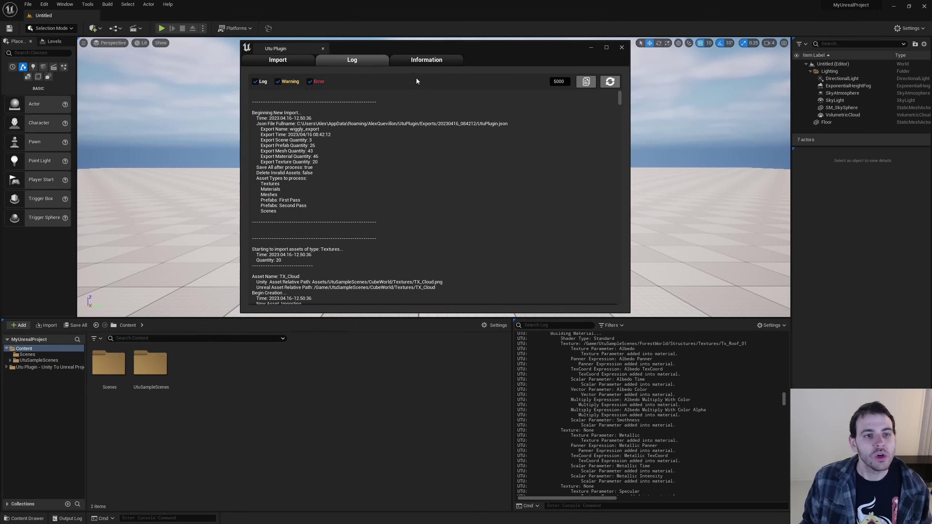
Step: Review the Utu Plugin's Information tab process steps, then close the plugin window
left_click(426, 60)
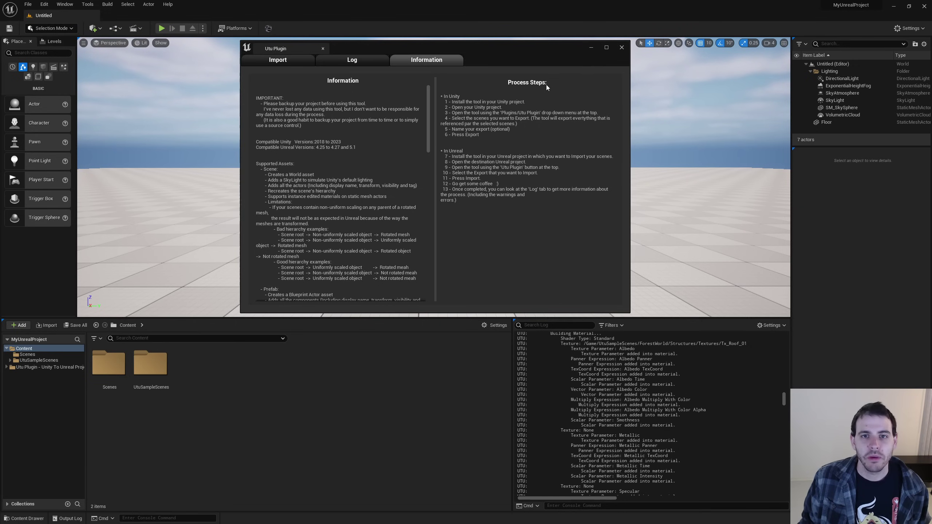
left_click(621, 51)
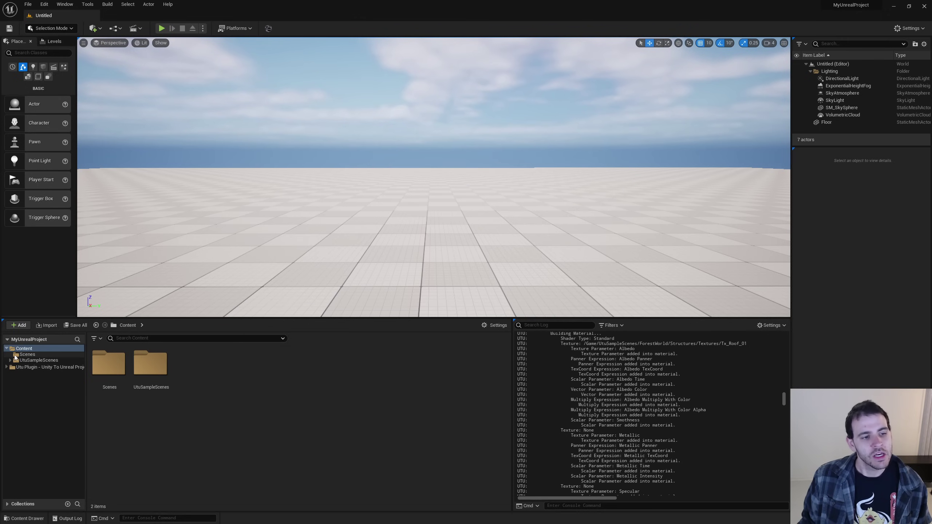
Step: Open the SampleScene level from Content > Scenes and look over its Sphere and Capsule
left_click(109, 366)
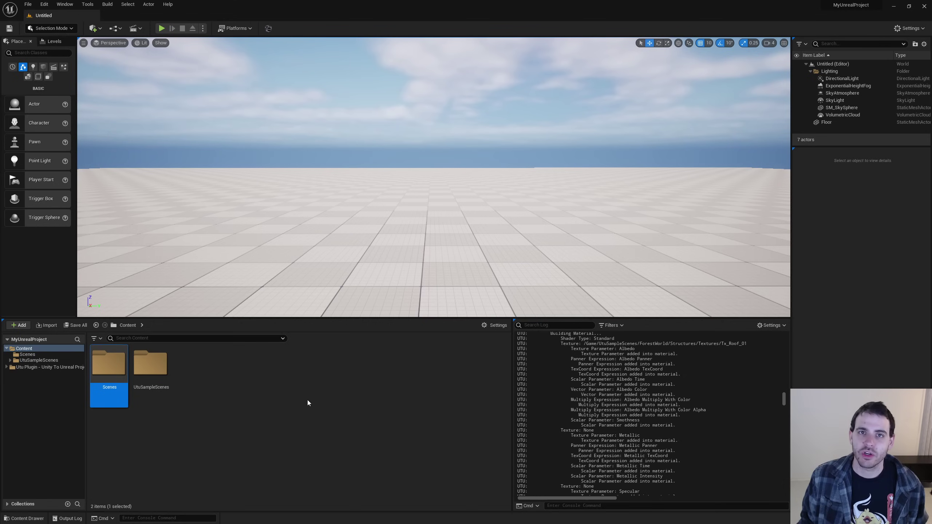
double_click(110, 374)
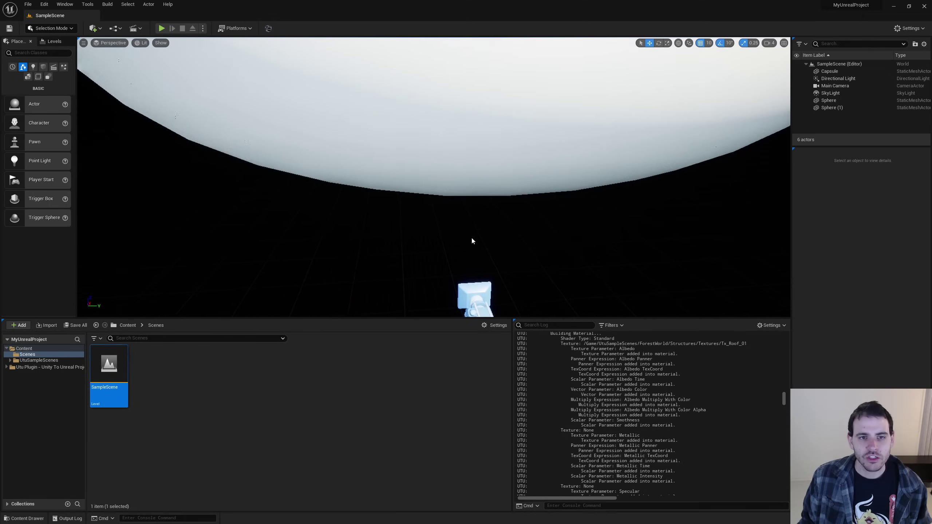
left_click(472, 176)
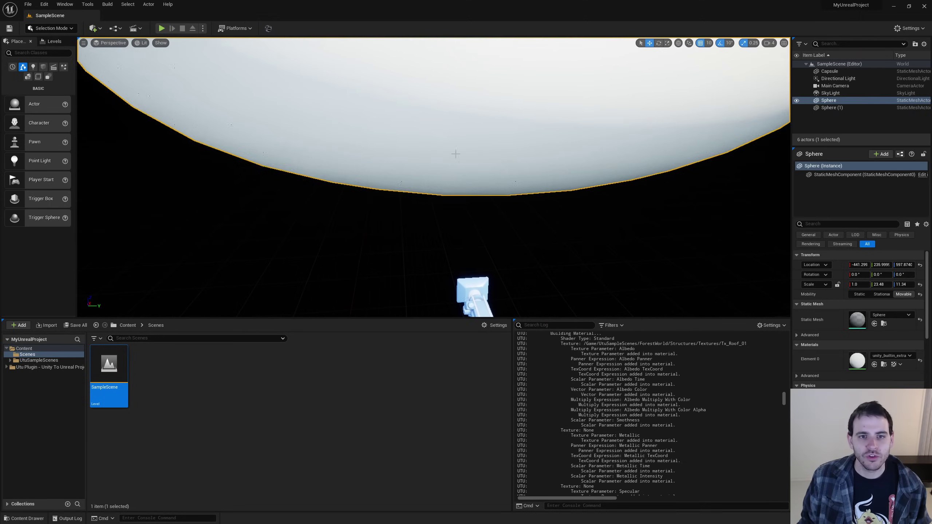
right_click_drag(472, 176, 398, 207)
left_click(559, 175)
right_click_drag(559, 175, 508, 172)
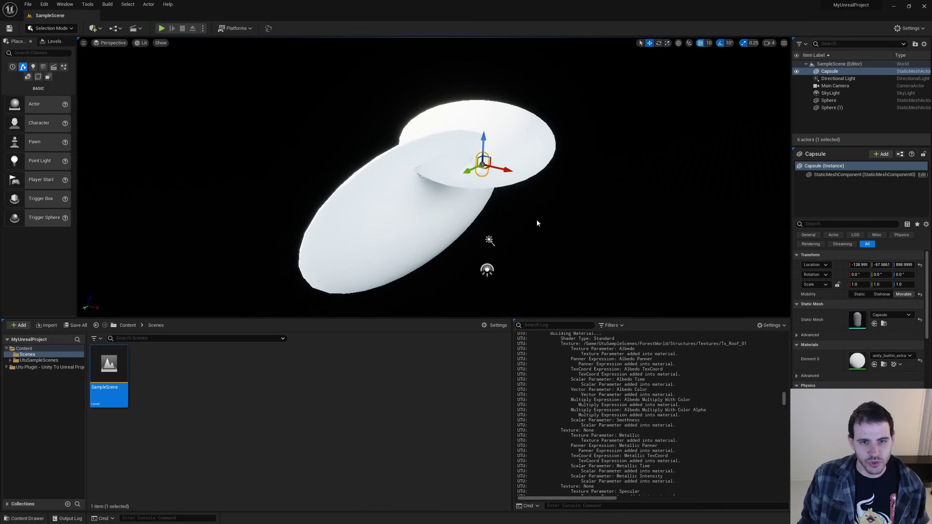
Step: Open Scene_CubeWorld from UtuSampleScenes and orbit around the cube planet and its clouds
left_click(287, 406)
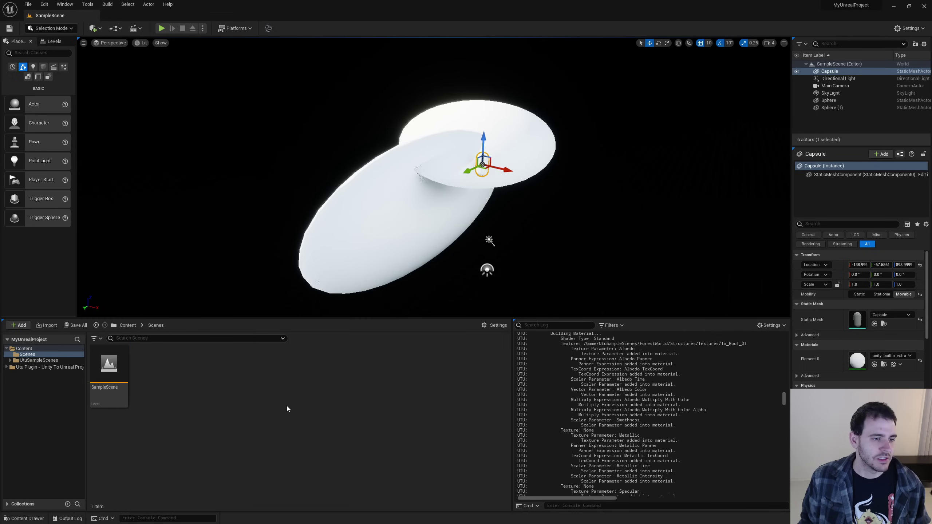
left_click(34, 361)
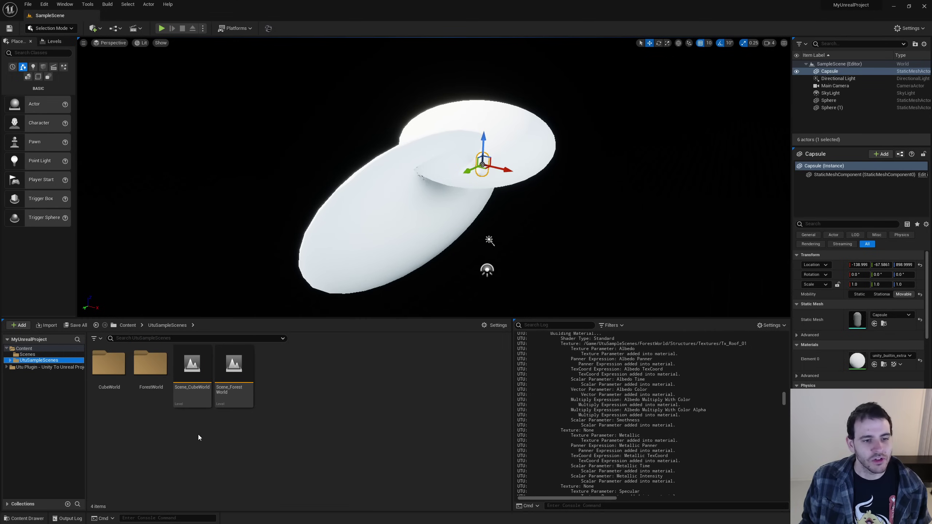
left_click(200, 400)
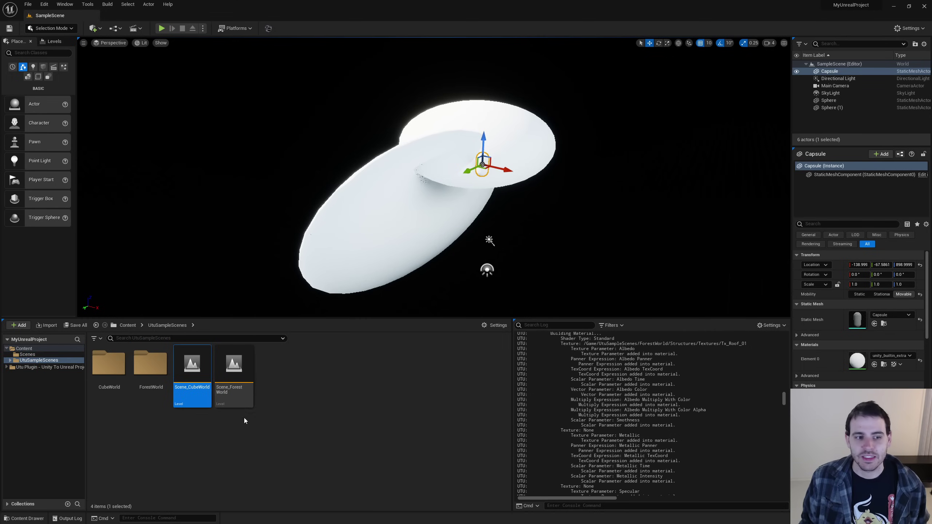
double_click(199, 398)
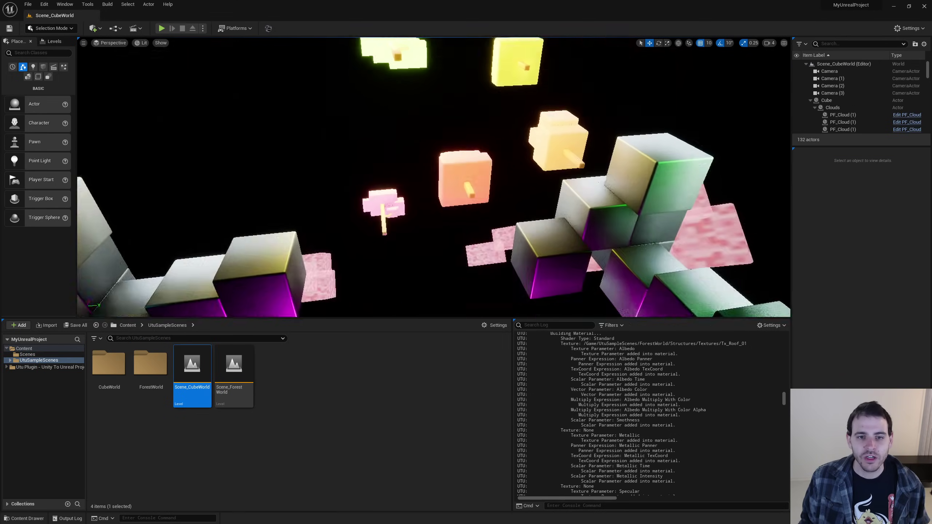
scroll(325, 65, "down", 15)
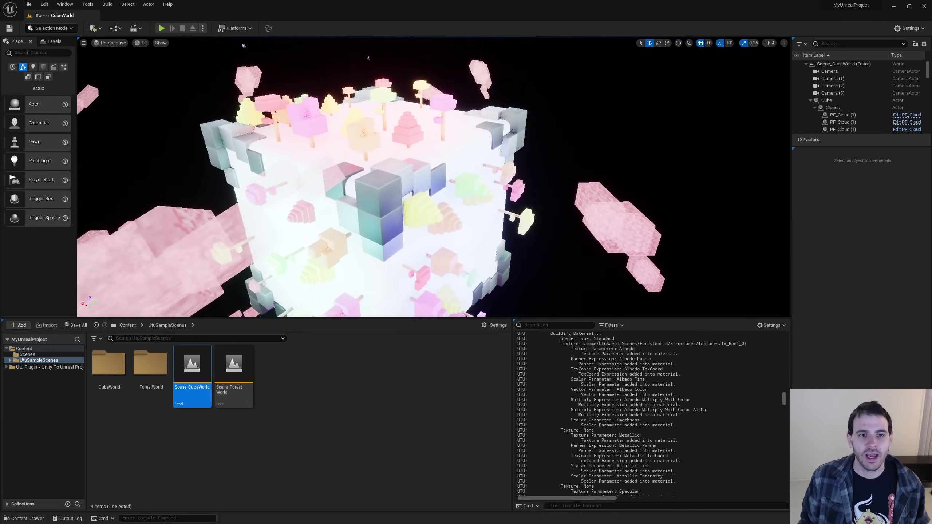
right_click_drag(433, 176, 402, 190)
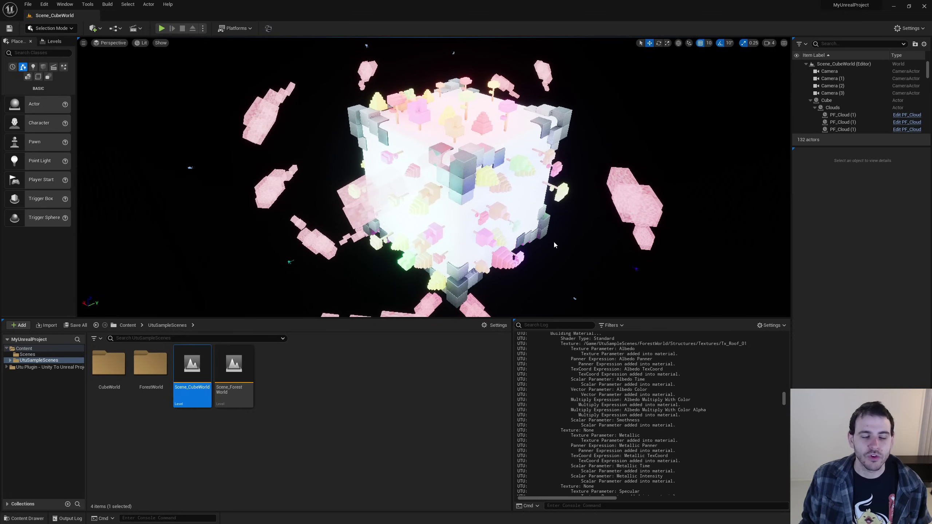
mouse_move(566, 221)
right_mouse_down()
mouse_move(535, 220)
mouse_move(584, 227)
right_mouse_up()
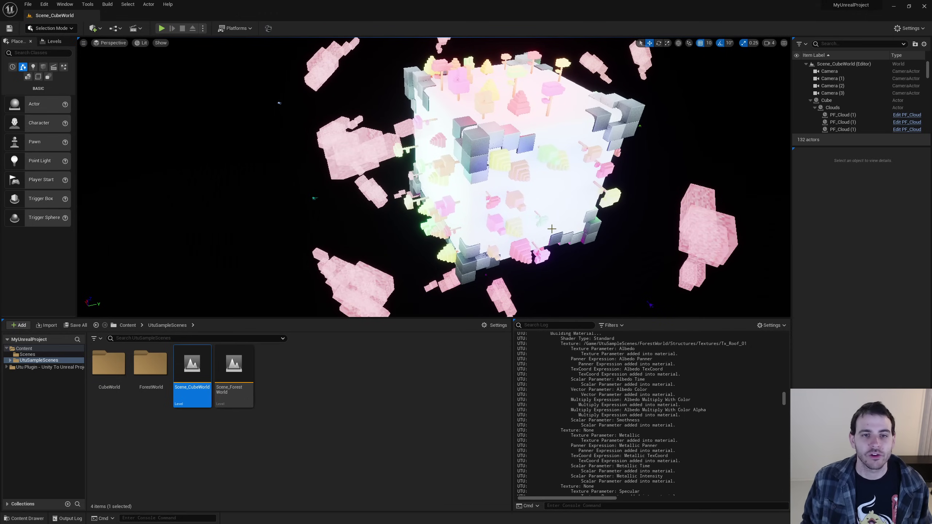
right_click_drag(551, 229, 527, 208)
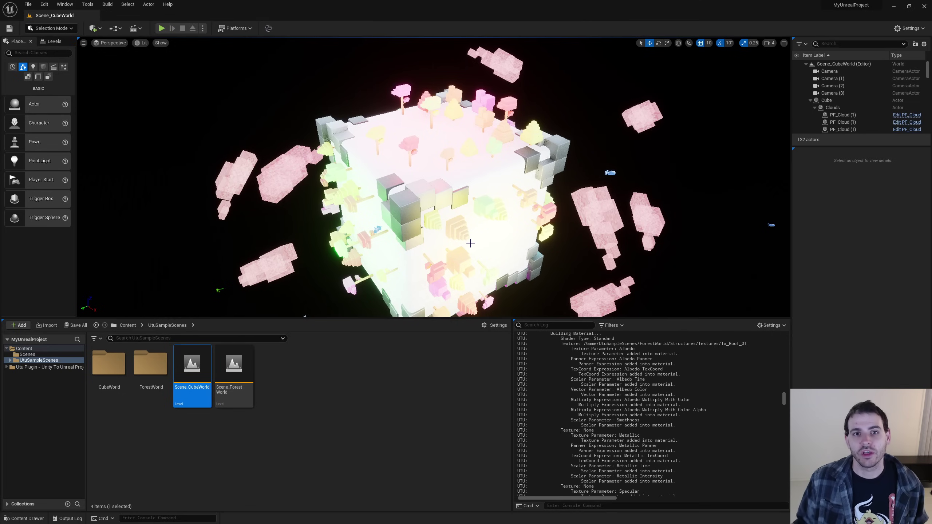
left_click_drag(444, 243, 462, 259)
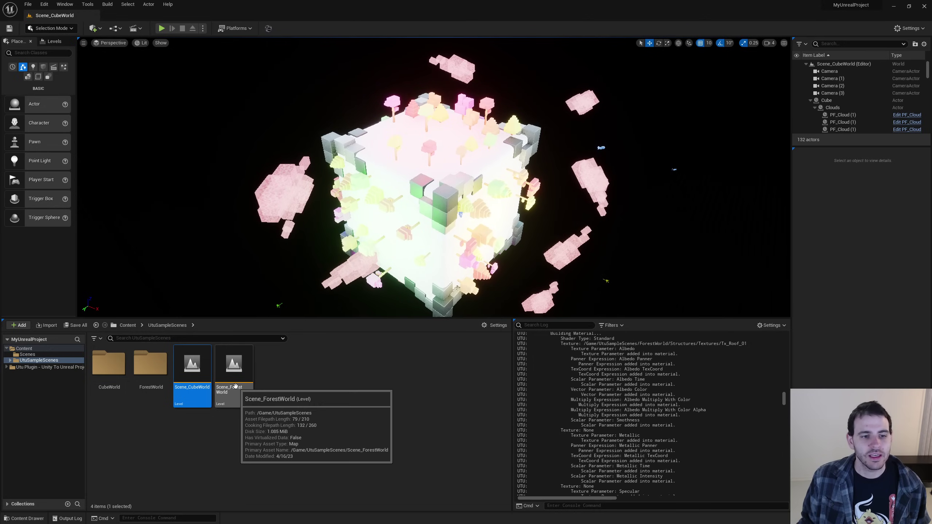
double_click(242, 400)
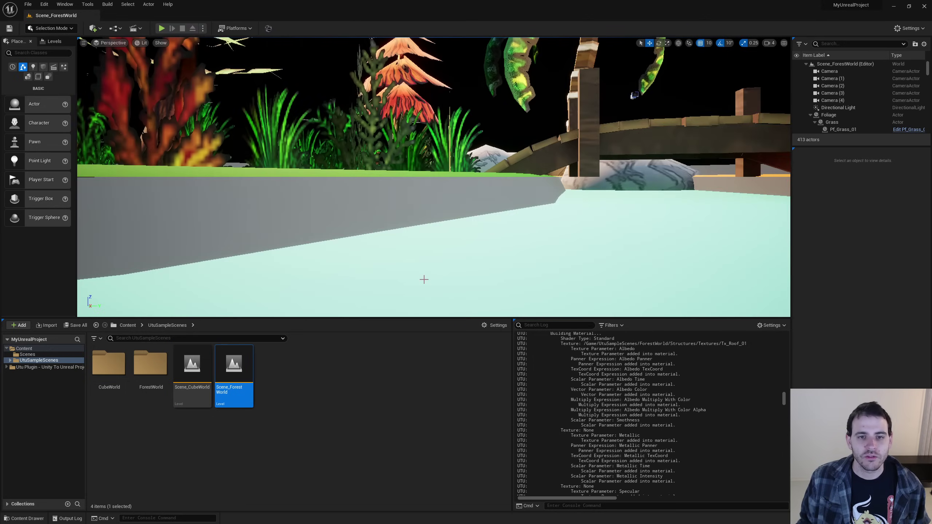
left_click_drag(424, 282, 376, 268)
left_click_drag(454, 257, 453, 257)
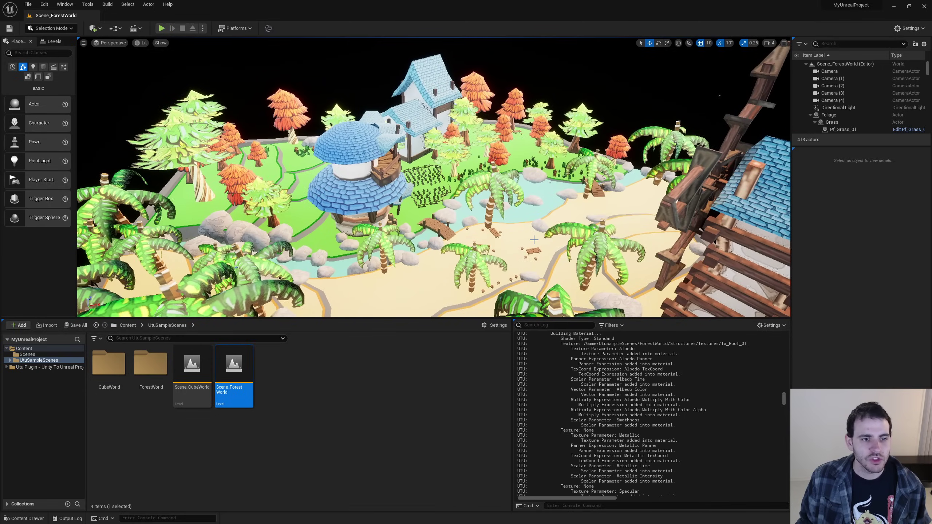
left_click_drag(533, 239, 533, 239)
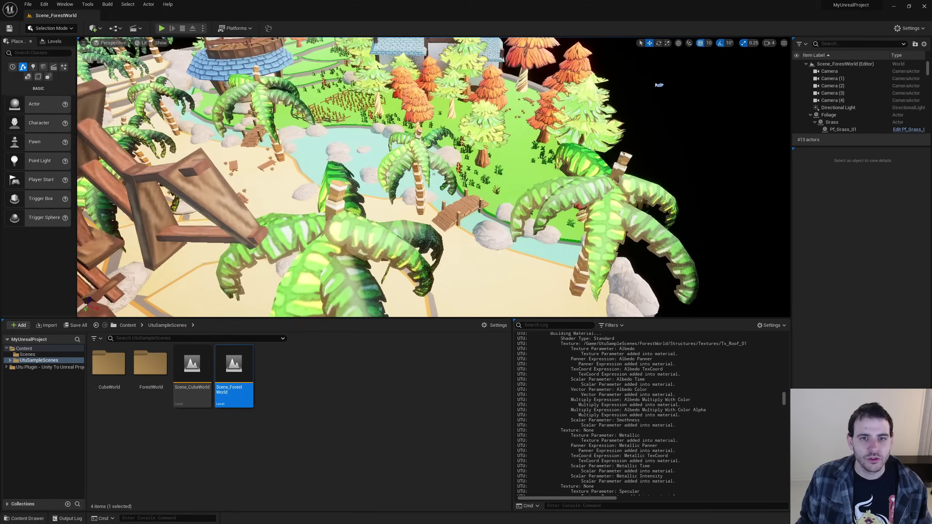
left_click_drag(471, 238, 613, 258)
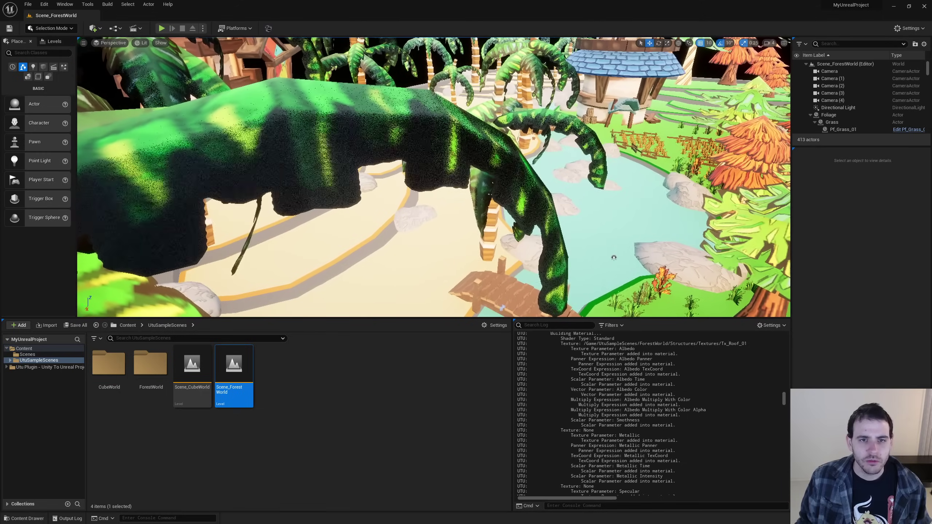
left_click(459, 154)
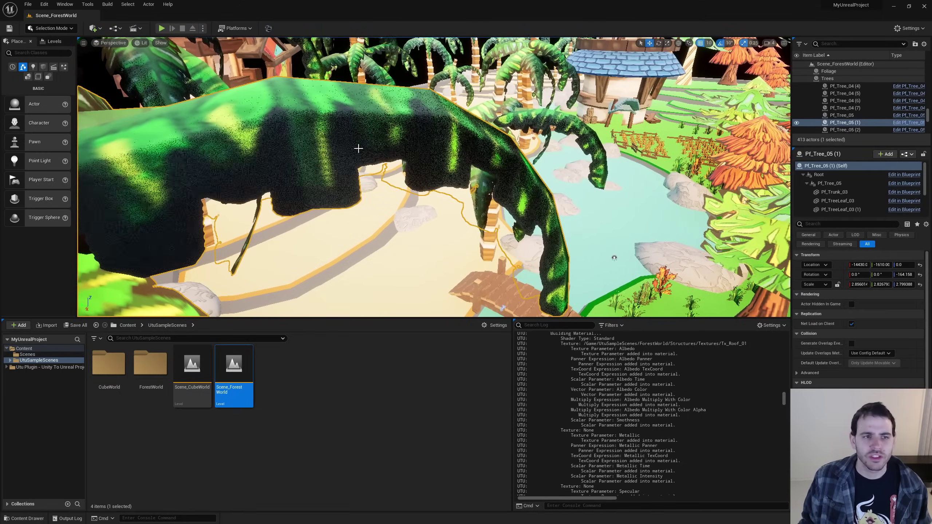
left_click_drag(613, 258, 552, 264)
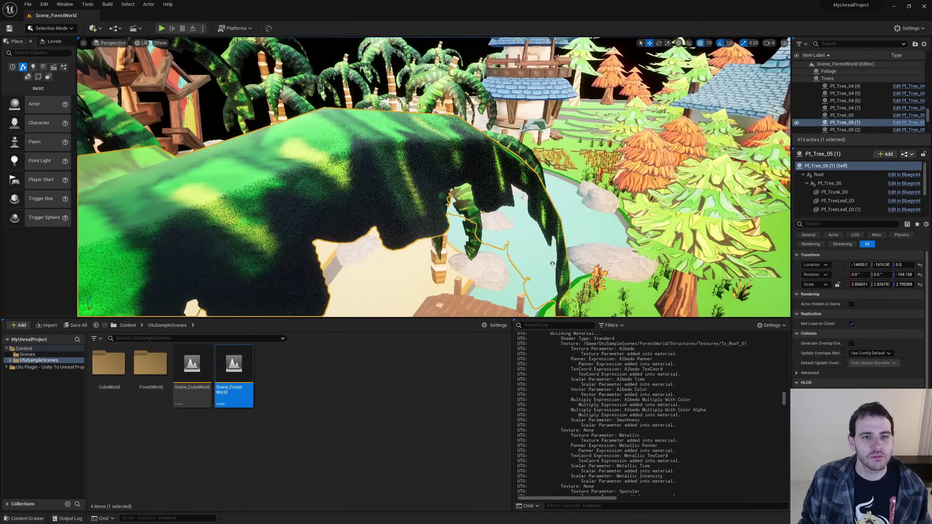
left_click_drag(538, 214, 423, 186)
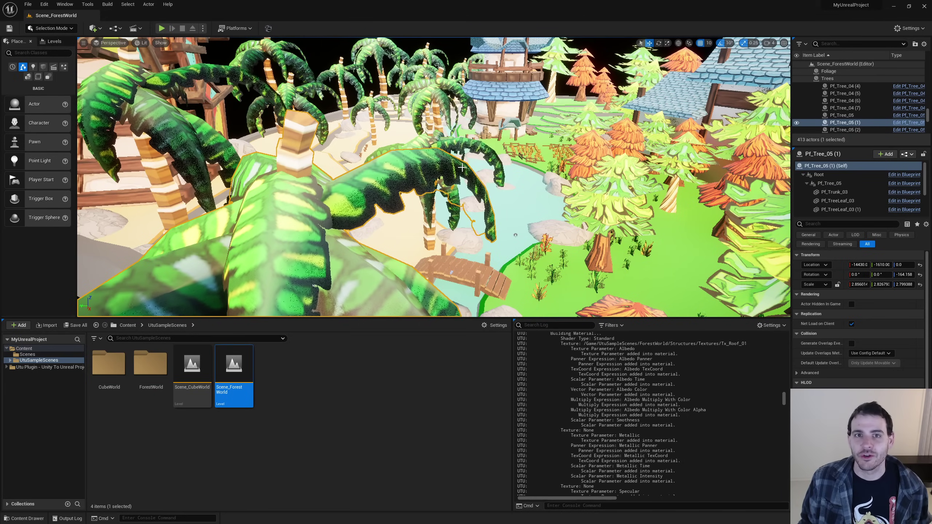
left_click_drag(524, 190, 574, 146)
left_click_drag(448, 257, 303, 319)
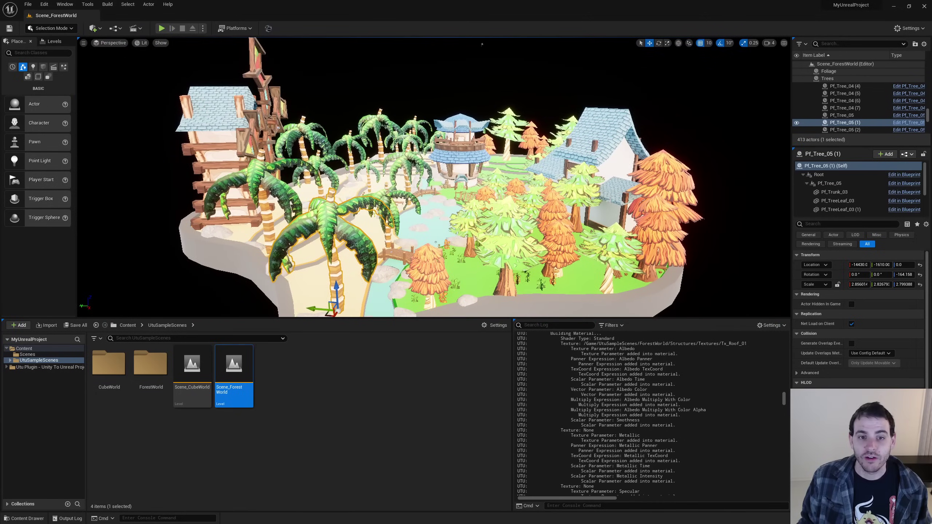
left_click_drag(928, 116, 927, 109)
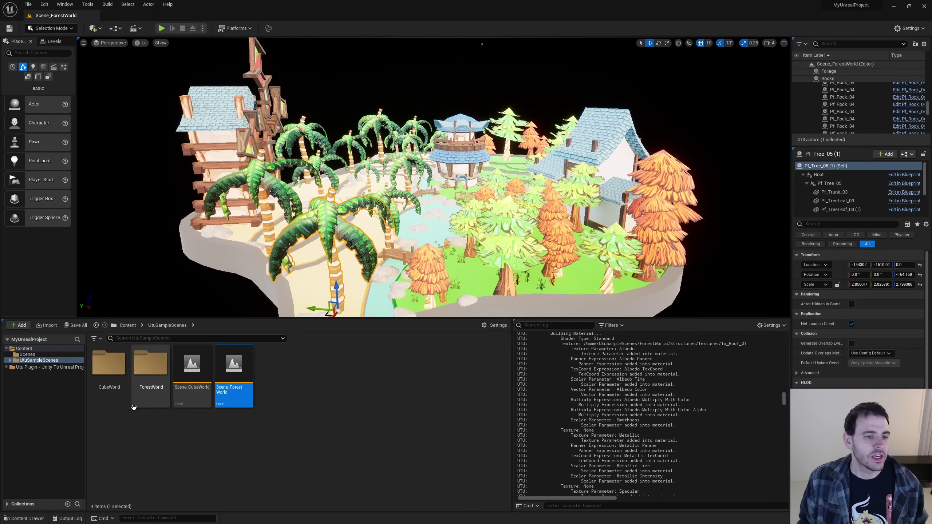
Step: Expand UtuSampleScenes and browse the CubeWorld materials and textures folders
double_click(124, 370)
left_click(38, 360)
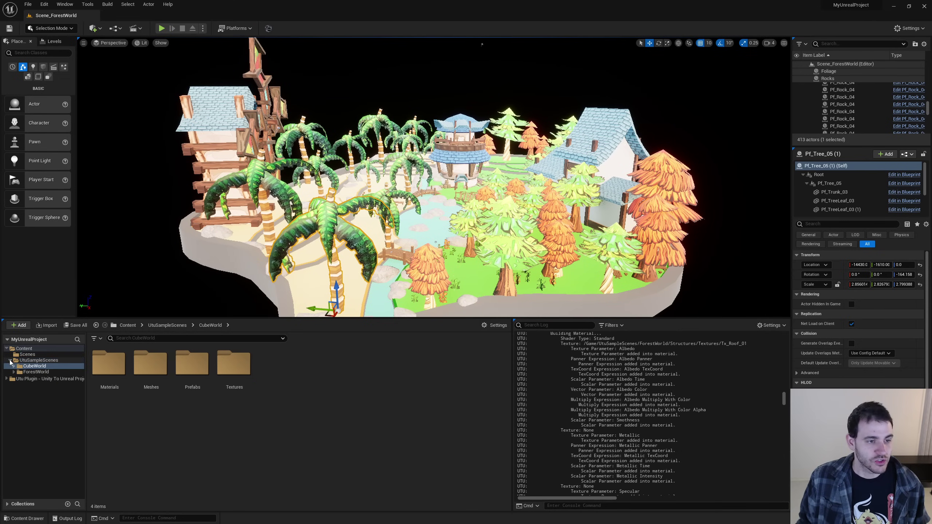
left_click(9, 360, "shift")
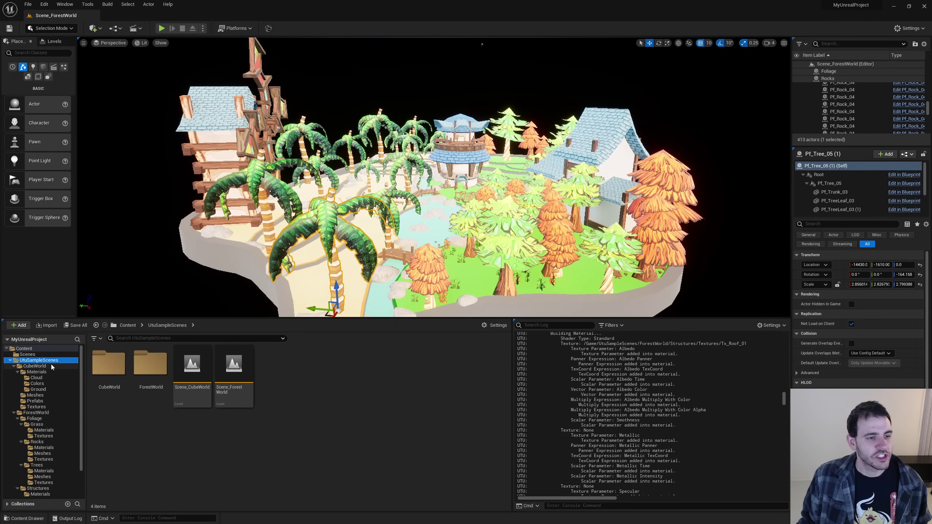
left_click(42, 366)
left_click(43, 373)
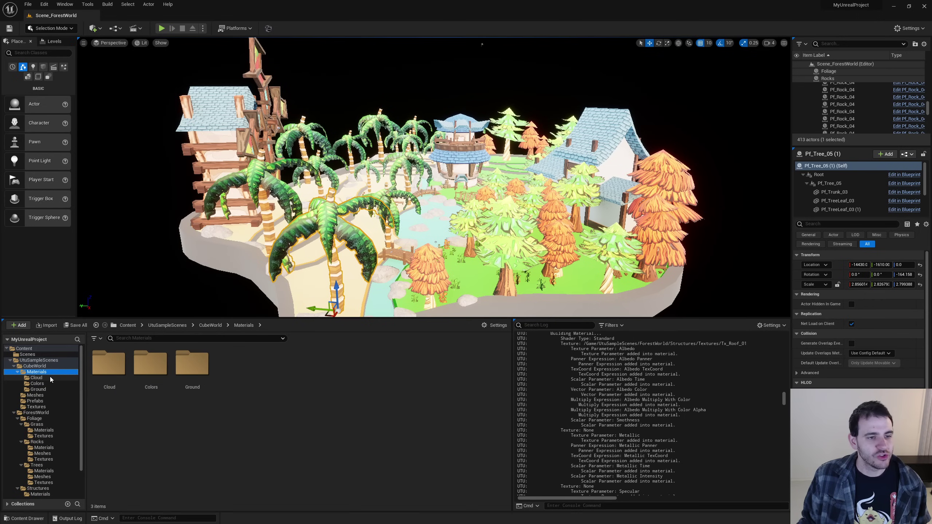
left_click(49, 382)
left_click(55, 396)
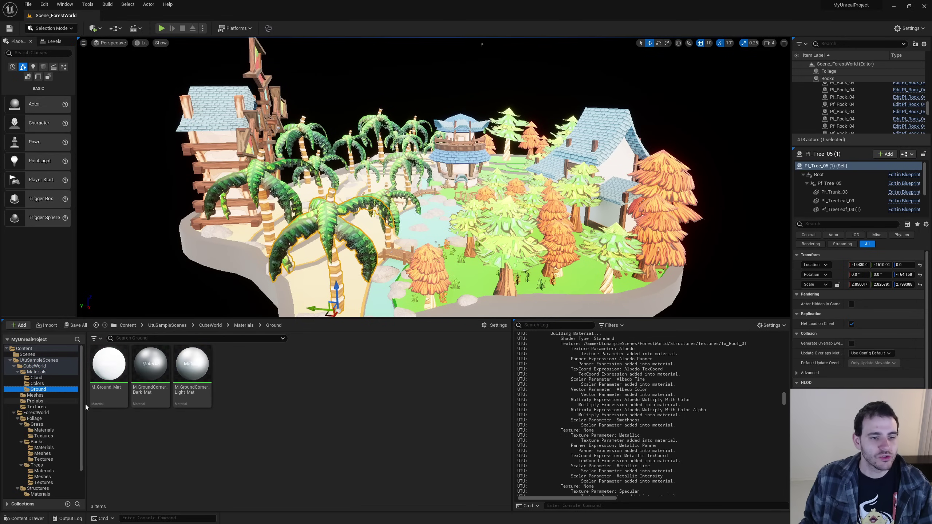
key("Down")
key("Down")
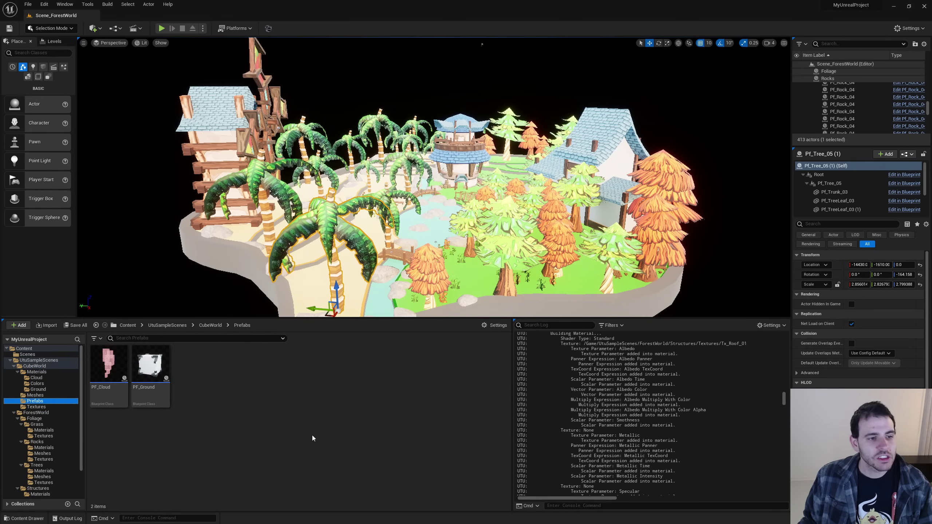
Step: Step through ForestWorld's grass, rock, tree, Structures and Terrain folders, ending on Structures materials, then select the windmill
key("alt+Right")
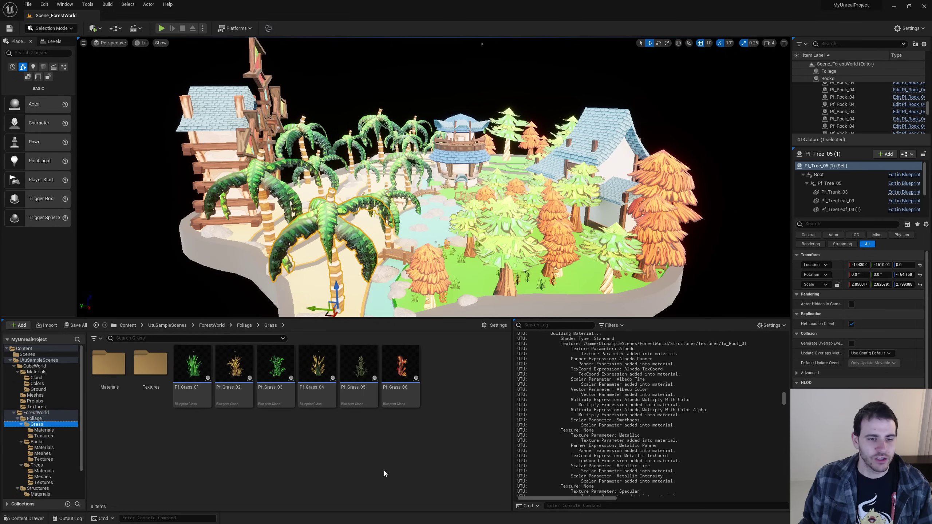
key("alt+Right")
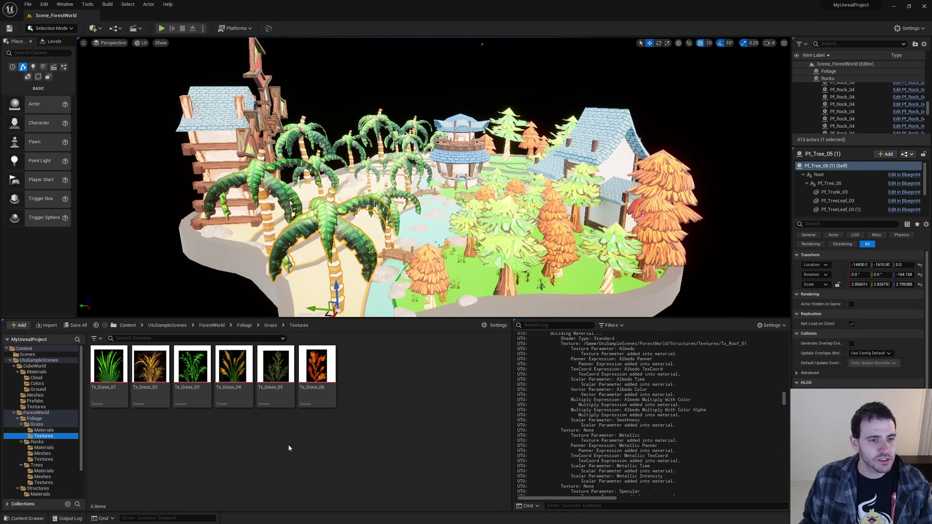
key("alt+Right")
key("alt+Right")
key("alt+Right")
key("alt+Right")
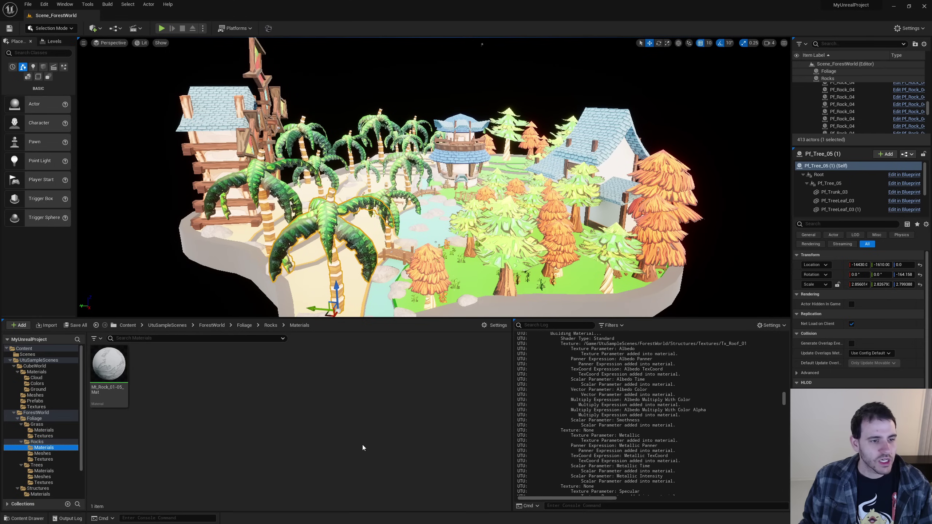
key("alt+Right")
key("alt+Right")
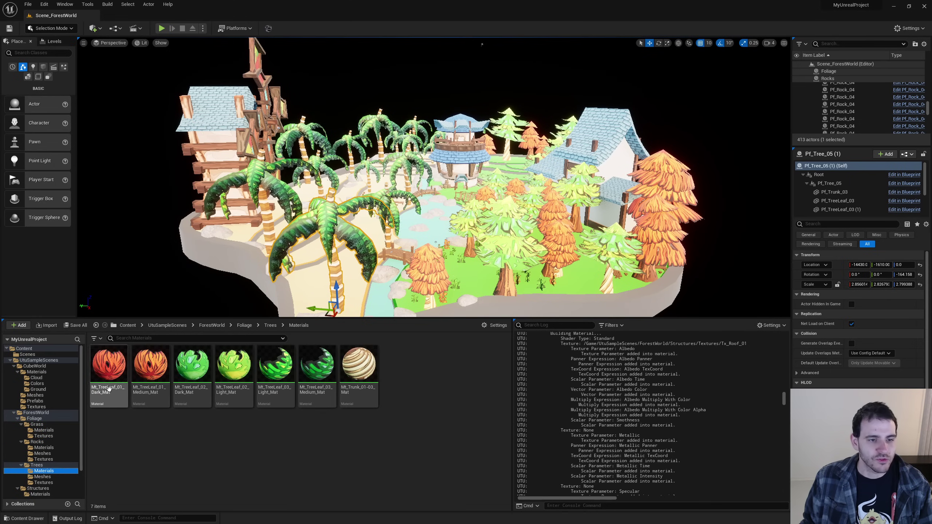
key("alt+Right")
key("alt+Right")
key("alt+Right")
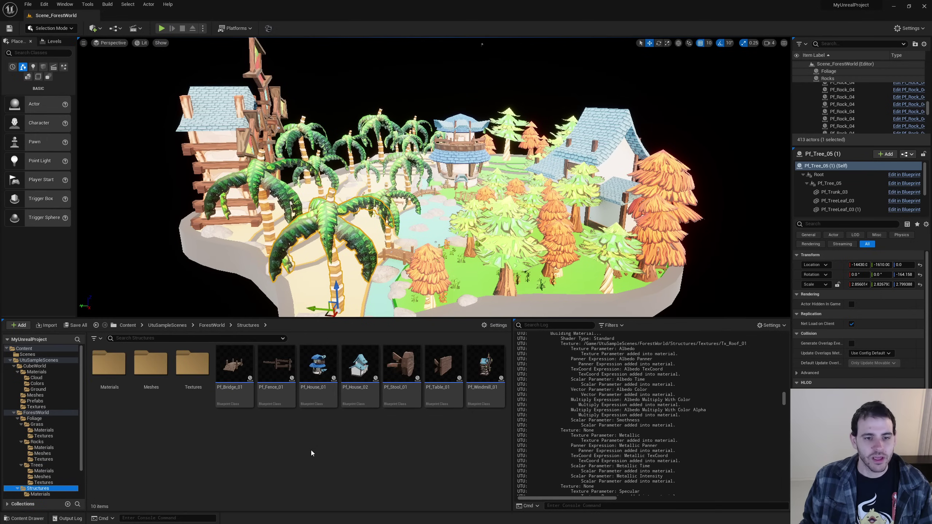
key("alt+Right")
key("alt+Right")
key("alt+Right")
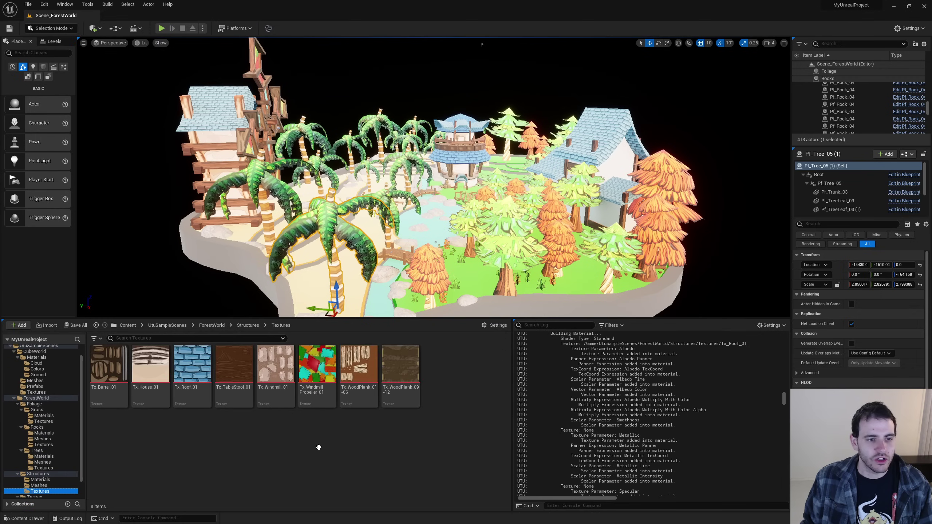
key("alt+Right")
key("alt+Right")
key("alt+Right")
key("alt+Left")
key("alt+Left")
key("alt+Left")
key("alt+Left")
key("alt+Left")
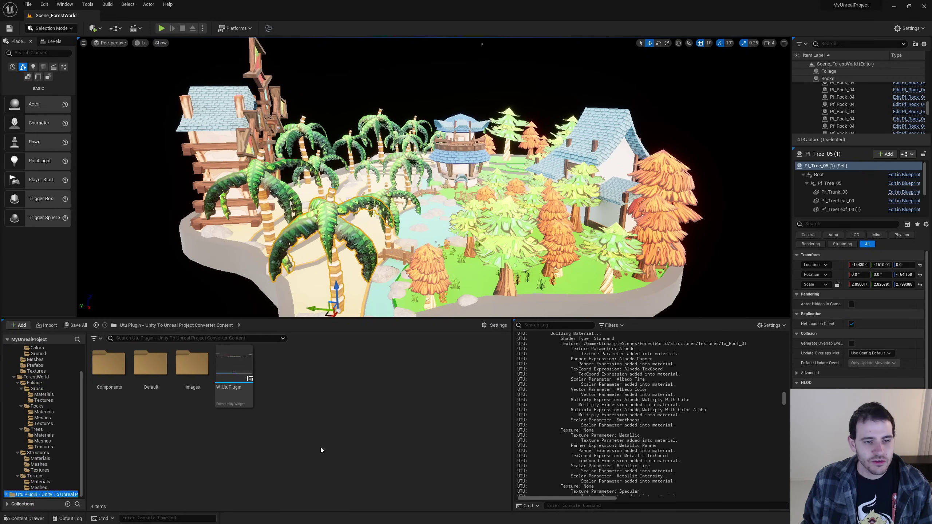
left_click(231, 96)
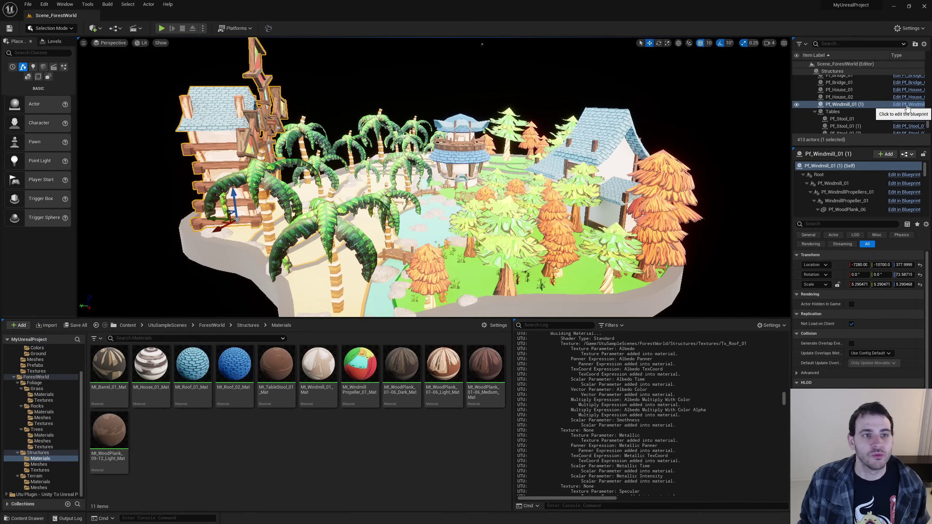
Step: In Pf_Windmill_01, move the roof left and shift the post and small planks off the tower
scroll(442, 135, "down", 8)
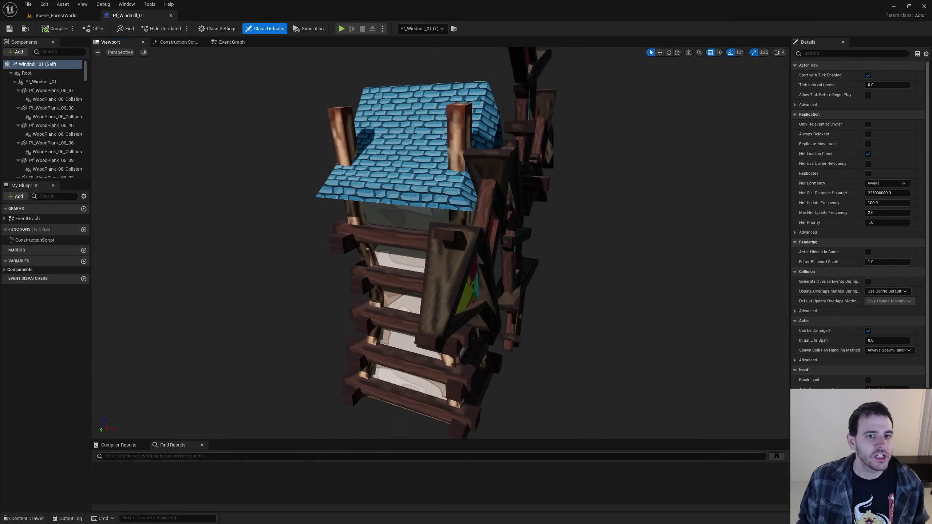
right_click_drag(414, 186, 424, 185)
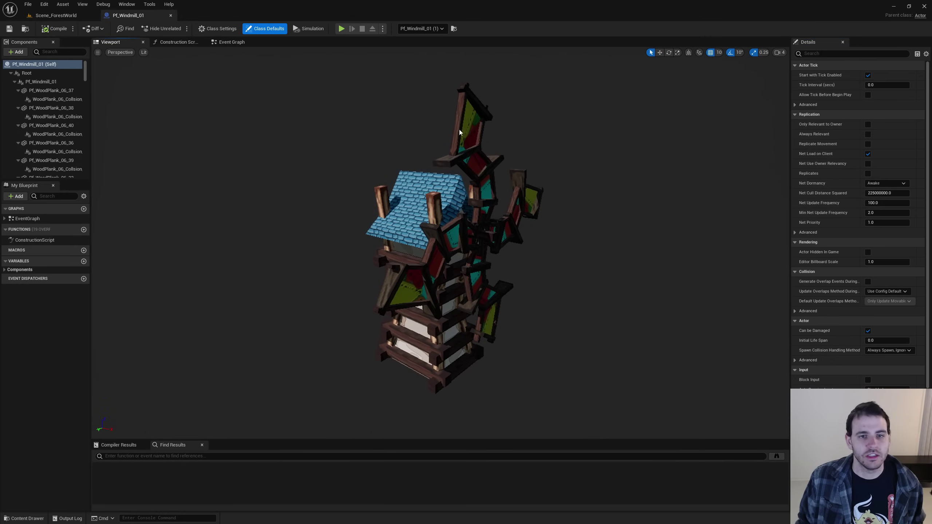
left_click(399, 216)
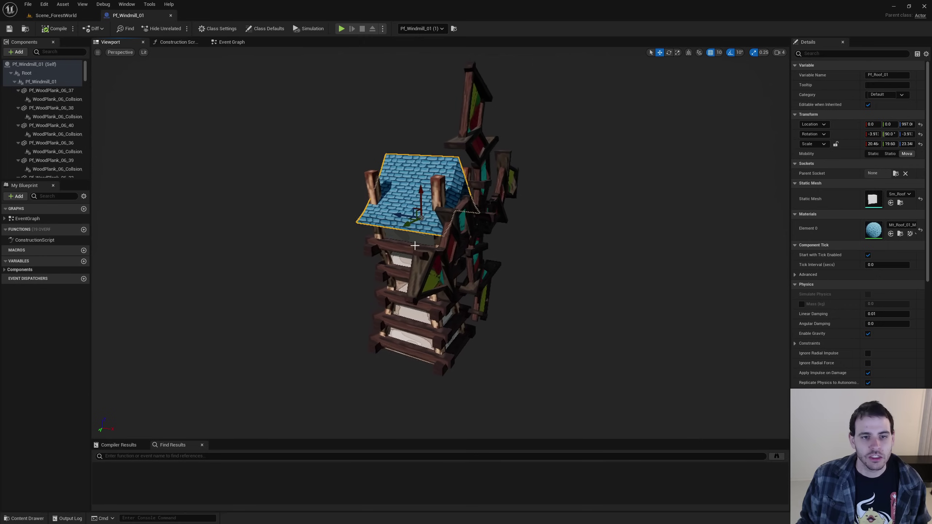
left_click_drag(409, 217, 303, 202)
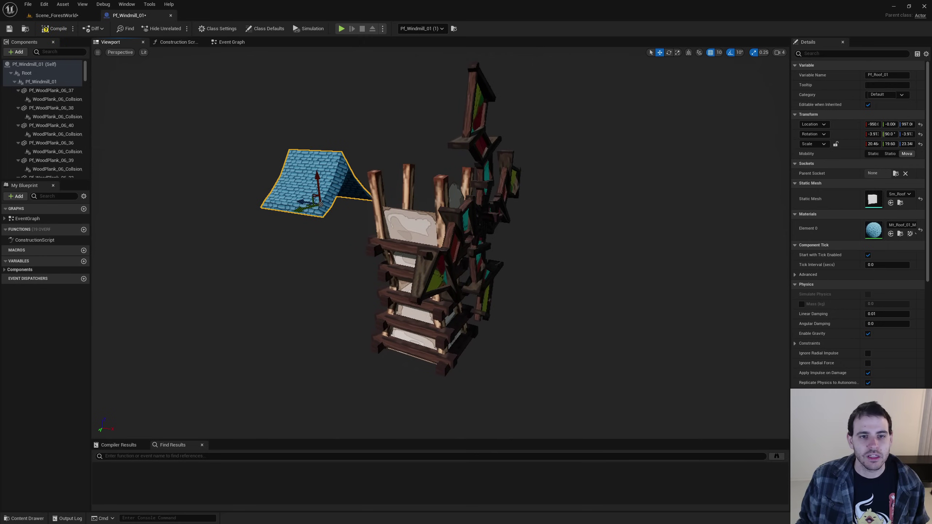
left_click(415, 234)
left_click(376, 210)
left_click_drag(398, 250, 364, 232)
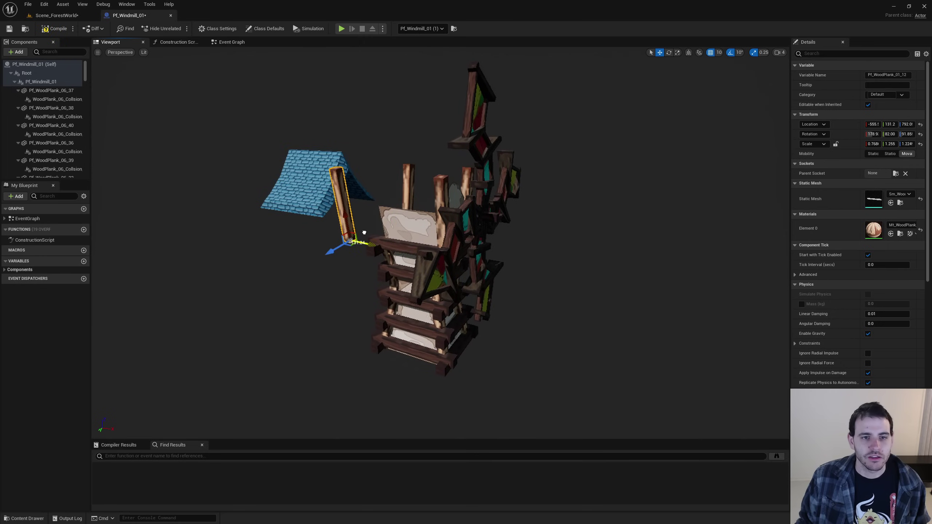
left_click(473, 216)
left_click_drag(492, 237, 541, 214)
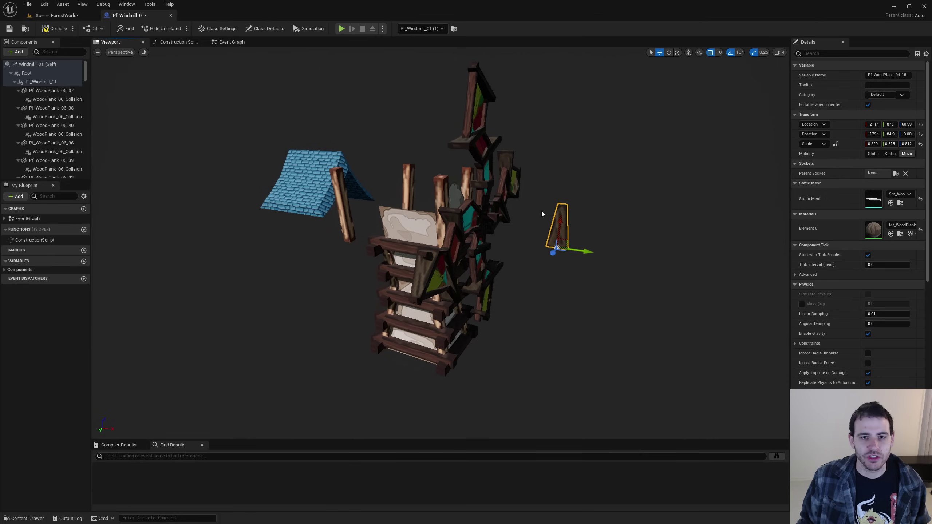
left_click(495, 178)
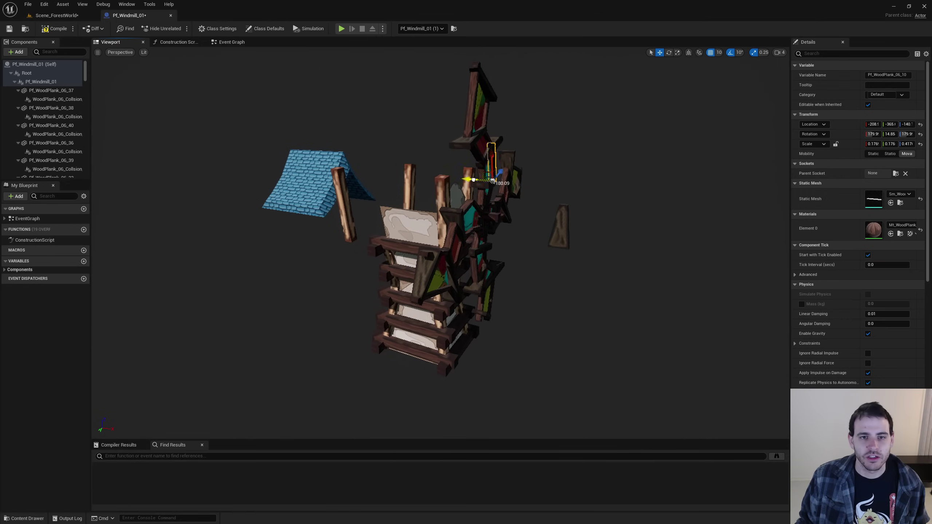
left_click_drag(473, 183, 589, 187)
Step: Pull two propeller blades away to the right and left, then return to Scene_ForestWorld
left_click(481, 92)
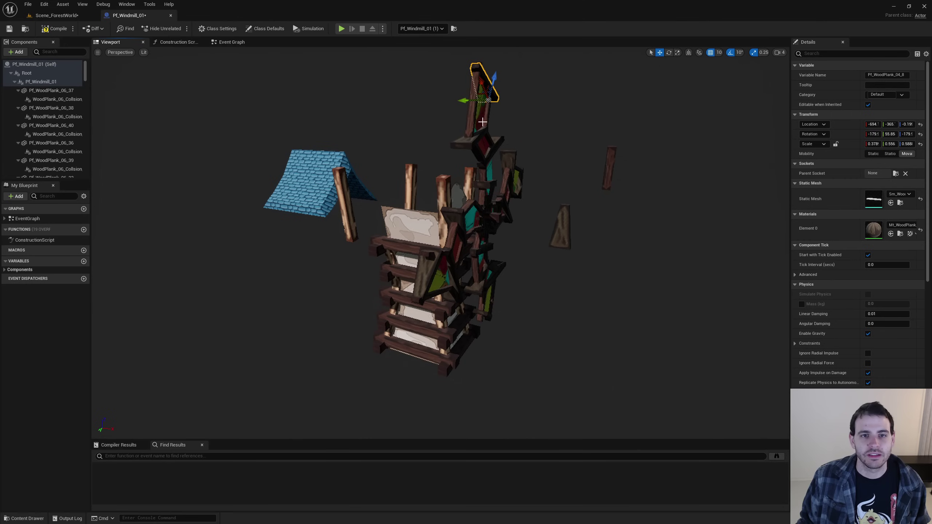
left_click(469, 135)
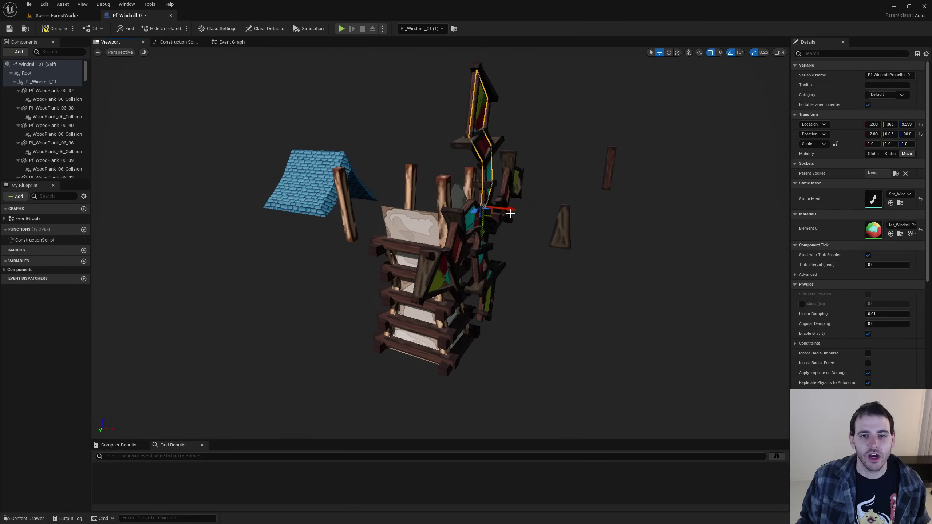
left_click_drag(483, 220, 655, 248)
right_click_drag(655, 248, 572, 254)
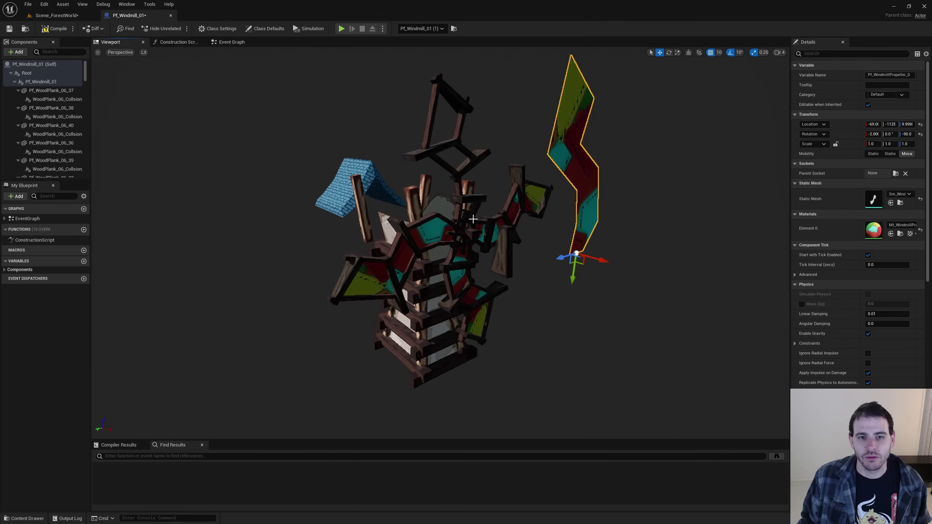
left_click(443, 236)
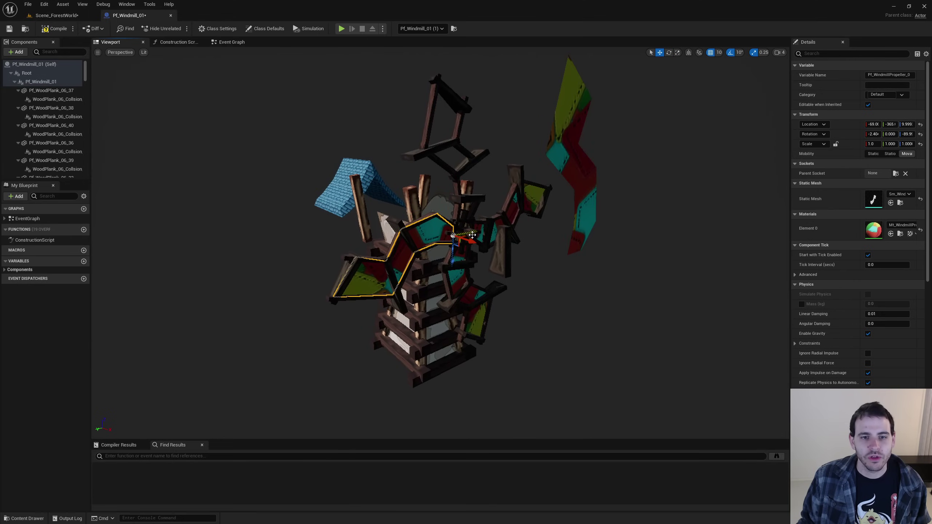
left_click_drag(472, 235, 346, 269)
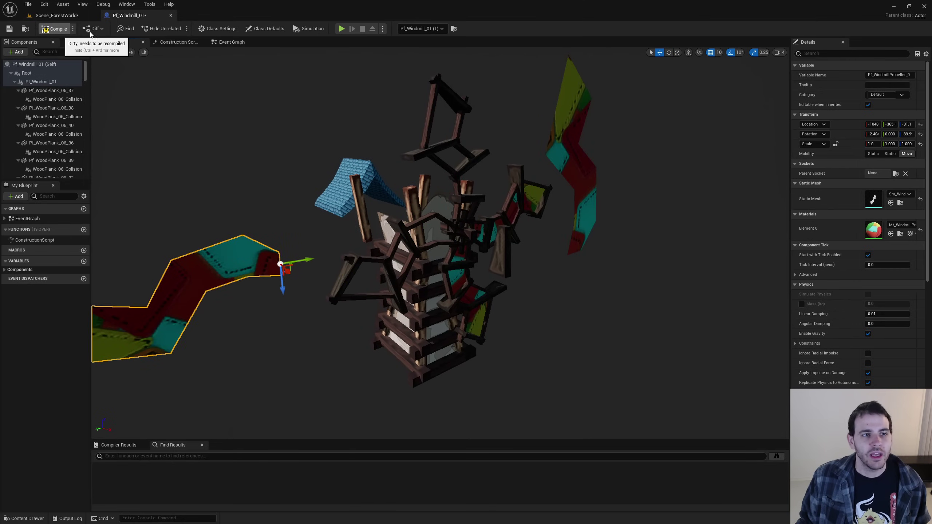
left_click(56, 14)
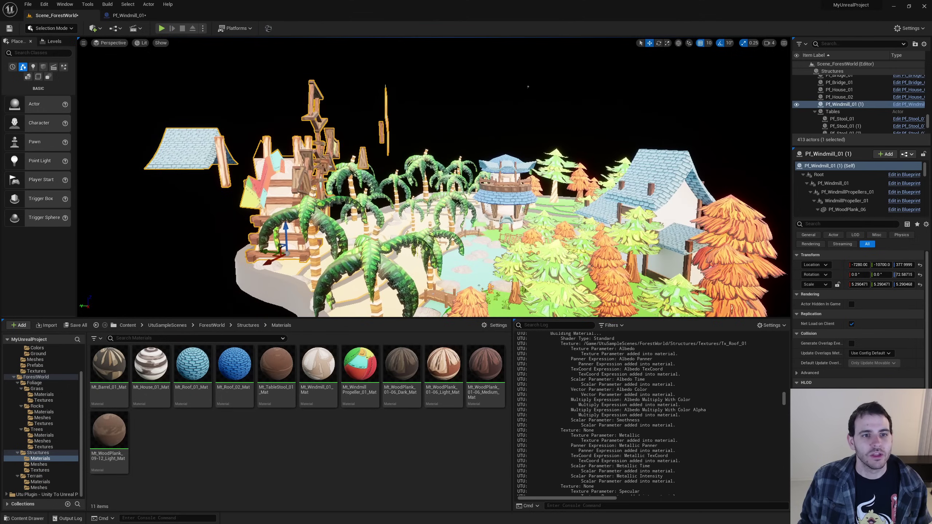
right_click_drag(433, 176, 396, 180)
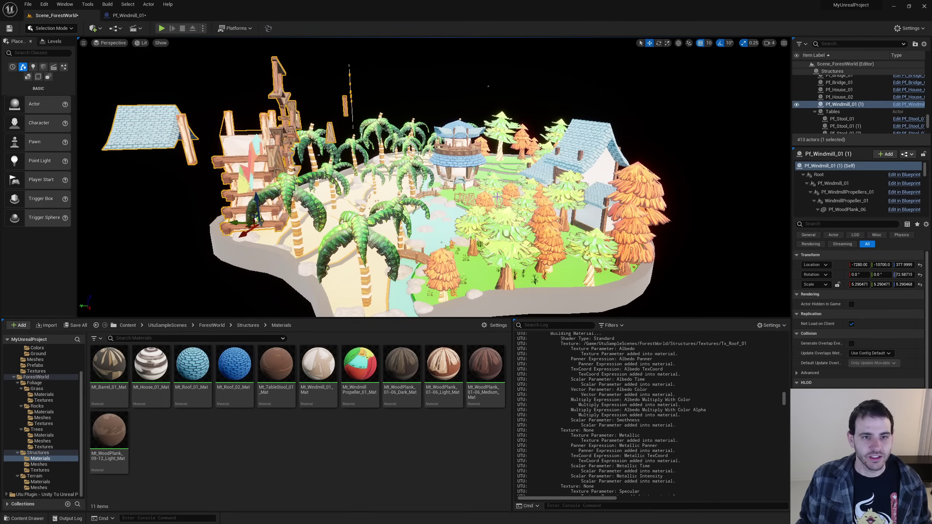